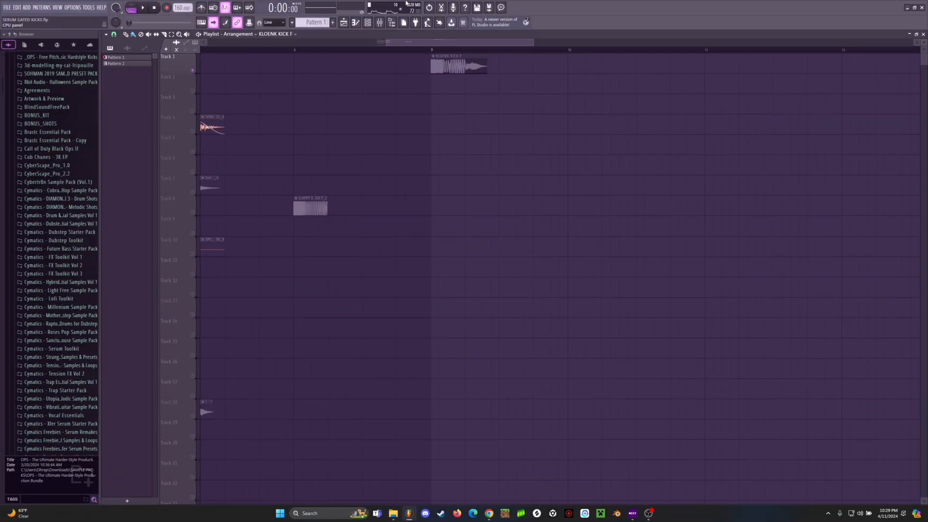
Step: Solo playlist track 10, play the OPS crunch sample from bar 7, and release the solo
mouse_move(418, 46)
left_mouse_down()
mouse_move(352, 50)
mouse_move(387, 59)
mouse_move(429, 45)
left_mouse_up()
right_click(192, 254)
left_click(283, 52)
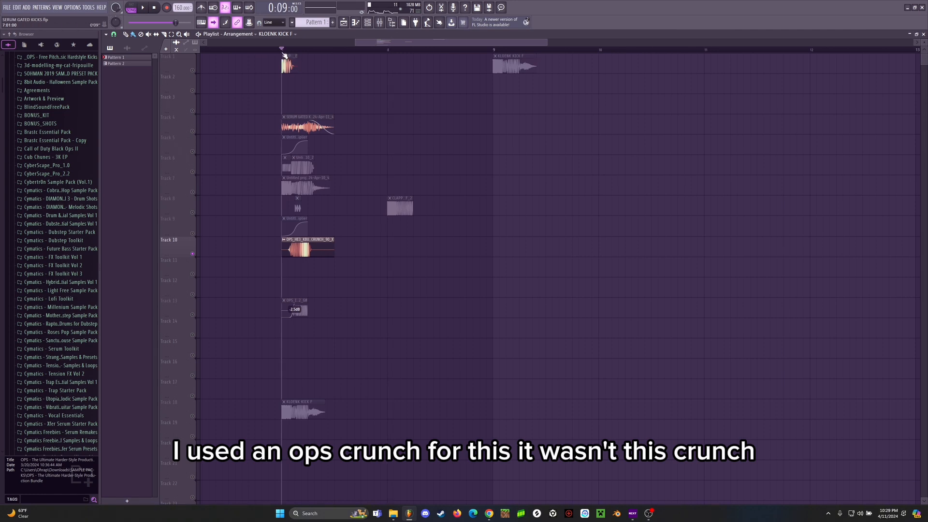
scroll(284, 55, "up", 3)
key("space")
key("space")
key("space")
key("space")
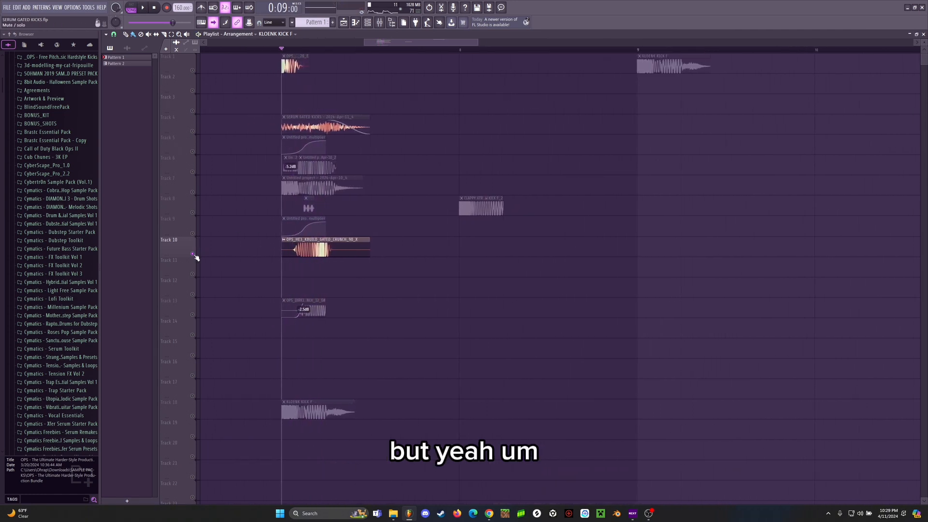
right_click(193, 254)
Step: Solo track 1 and play the KLOENK KICK F clip by itself from bar 9
scroll(393, 47, "down", 2)
left_click_drag(394, 45, 414, 46)
left_click(467, 52)
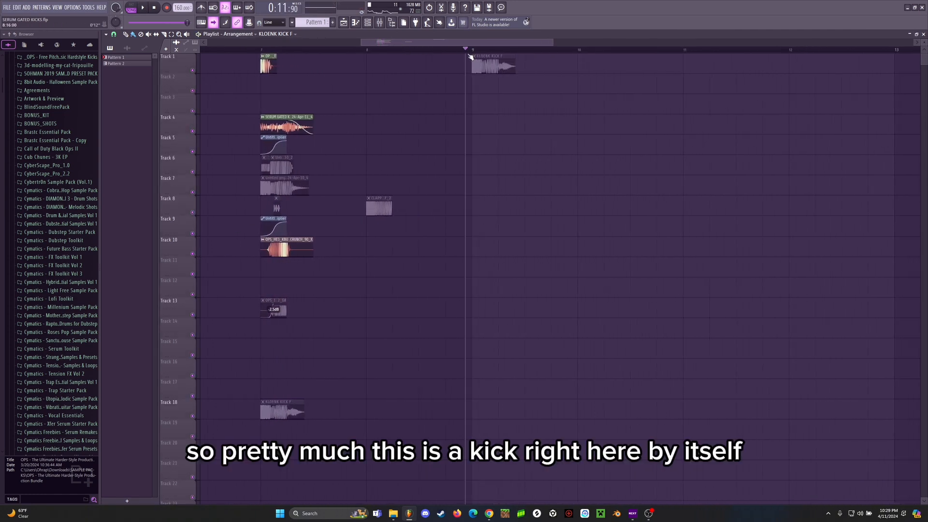
mouse_move(478, 54)
left_mouse_down()
mouse_move(407, 62)
mouse_move(474, 55)
left_mouse_up()
right_click(406, 66, "alt")
right_click(192, 70)
key("space")
key("space")
left_click(474, 50)
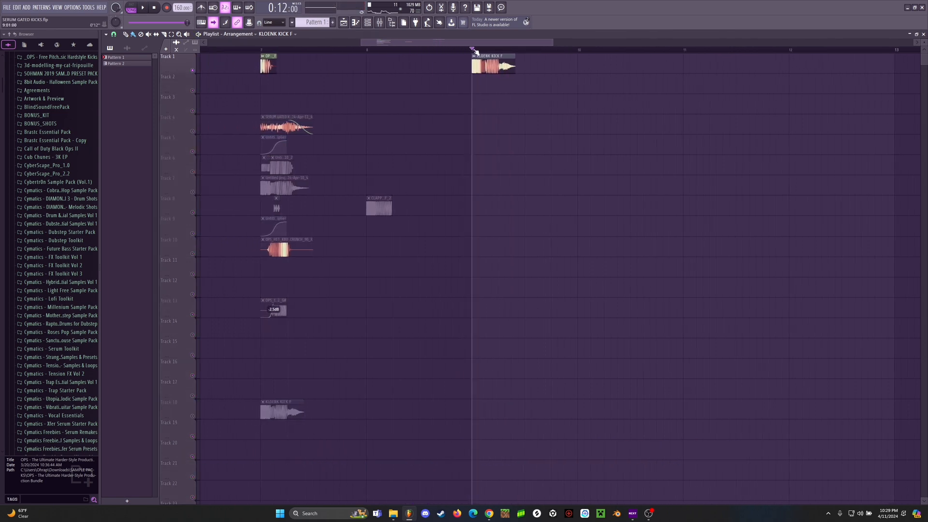
key("space")
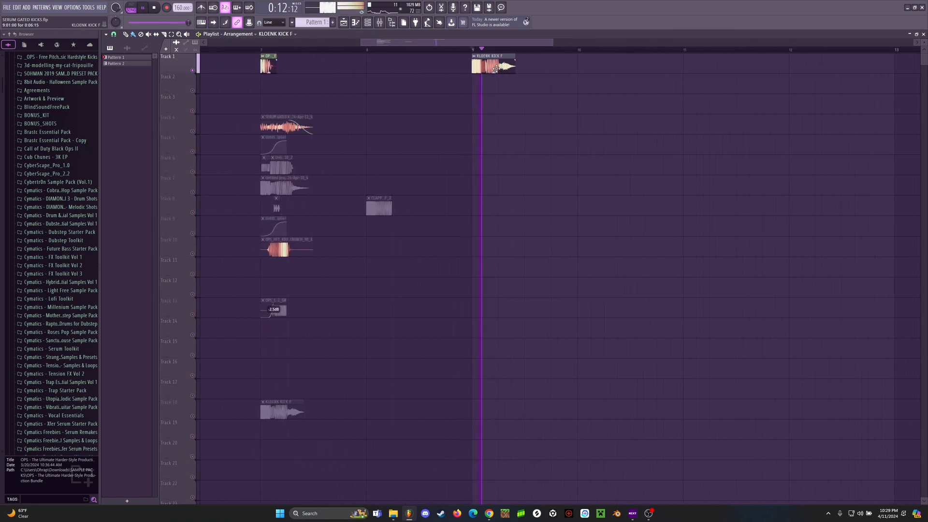
key("space")
Step: Open the KLOENK PUNCH channel's Serum instrument, reposition its window, and check its effects before returning to the oscillators
scroll(491, 58, "up", 2)
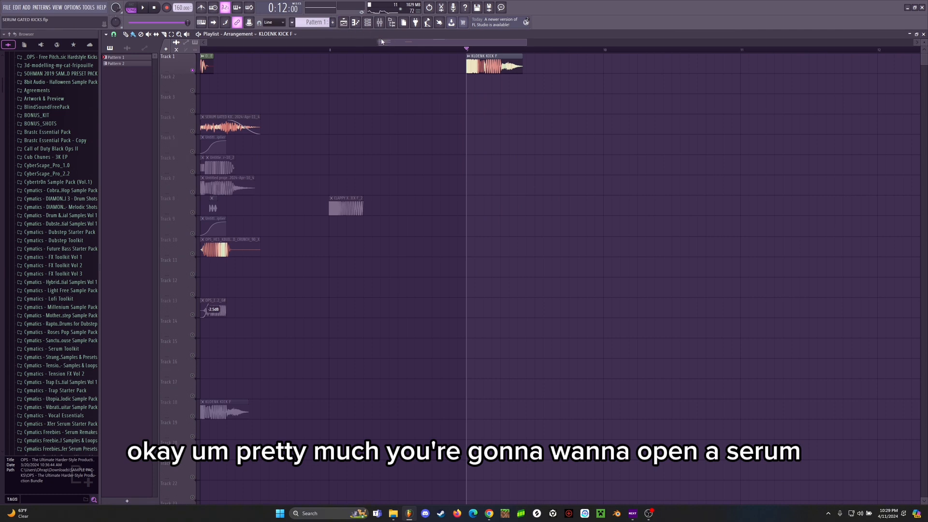
key("F6")
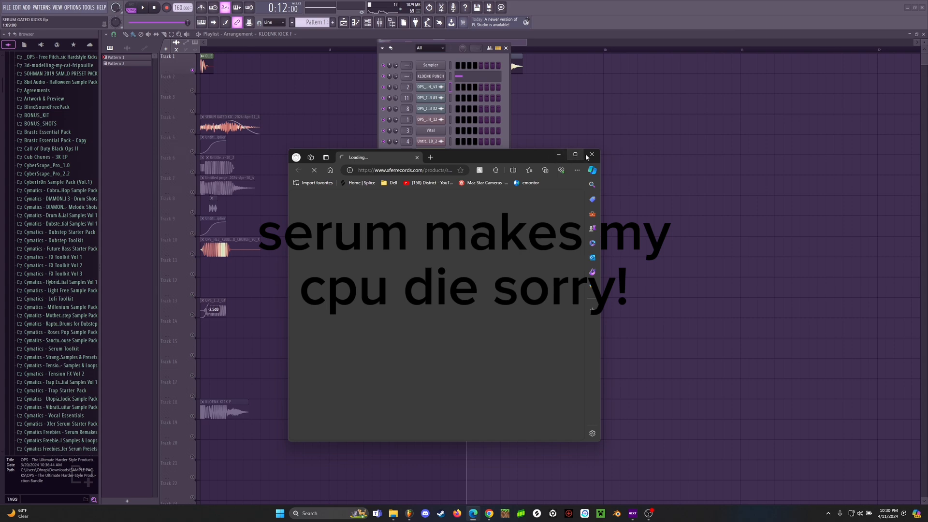
left_click_drag(491, 142, 493, 79)
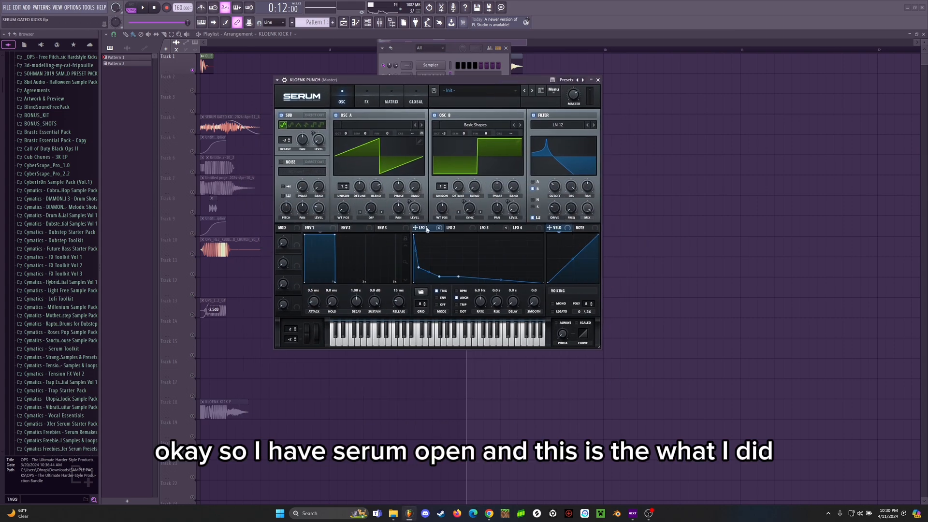
left_click_drag(419, 80, 465, 96)
left_click(411, 117)
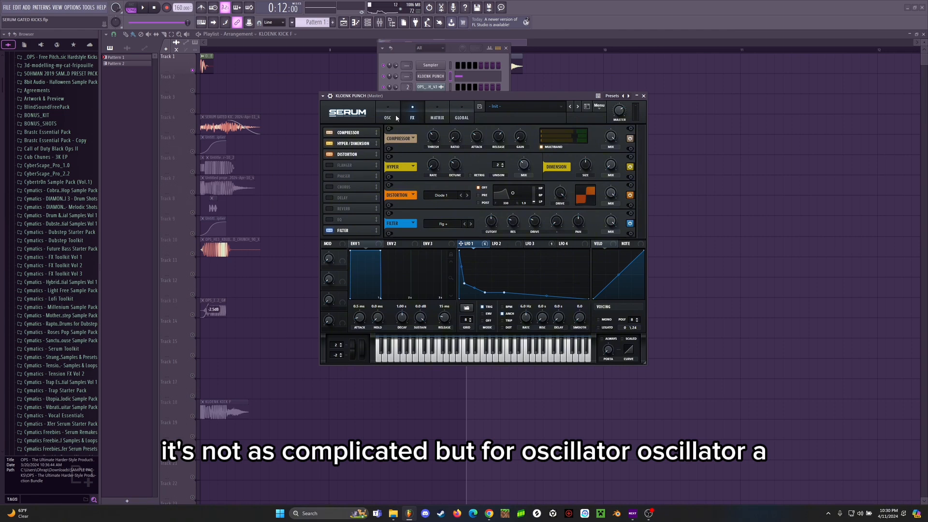
left_click(396, 117)
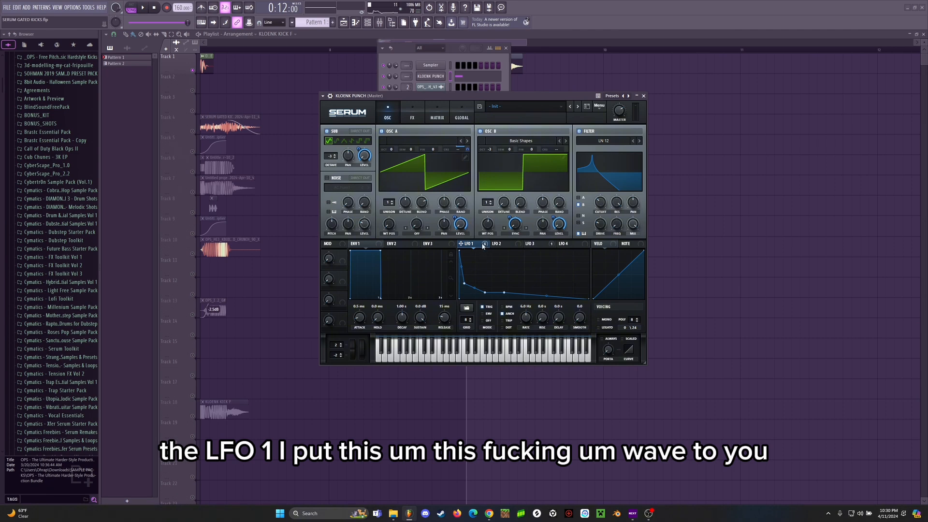
Step: Show LFO 1's envelope shape in Serum and reduce its grid size to 3
mouse_move(482, 246)
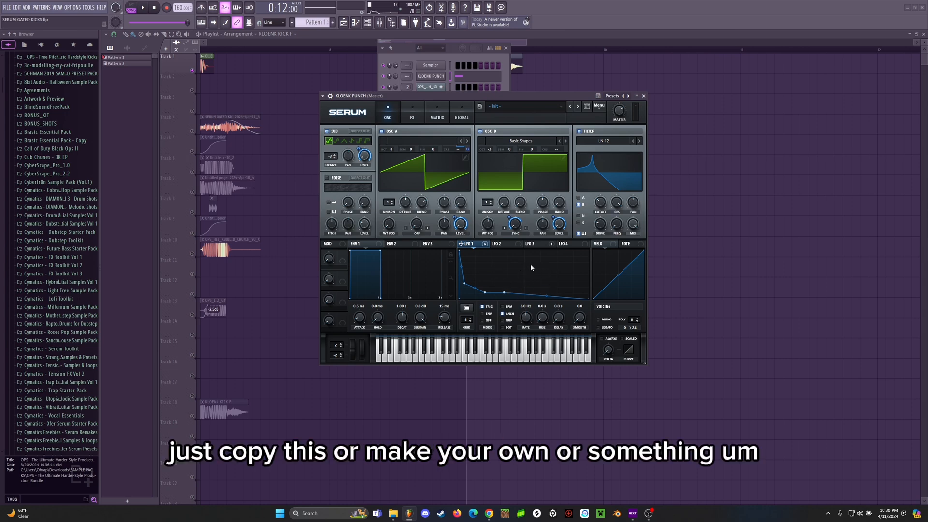
left_click(507, 244)
left_click(473, 244)
left_click(470, 323)
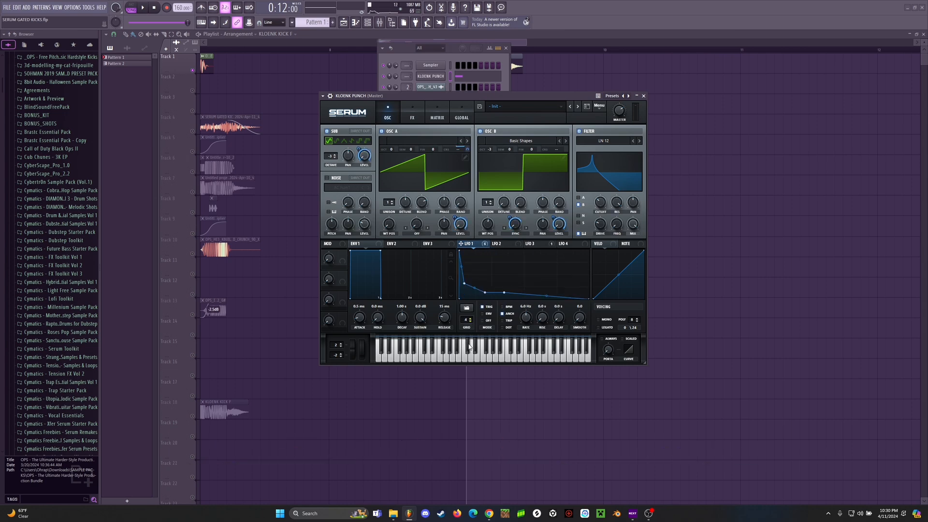
left_click(470, 322)
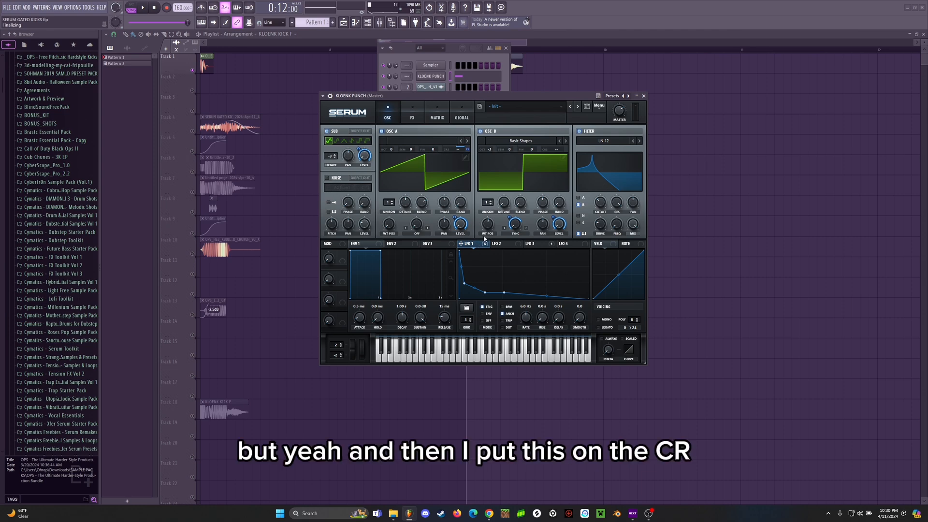
Step: Check the modulators assigned to oscillator A's coarse pitch and review the LFO routings in the modulation matrix
right_click(454, 152)
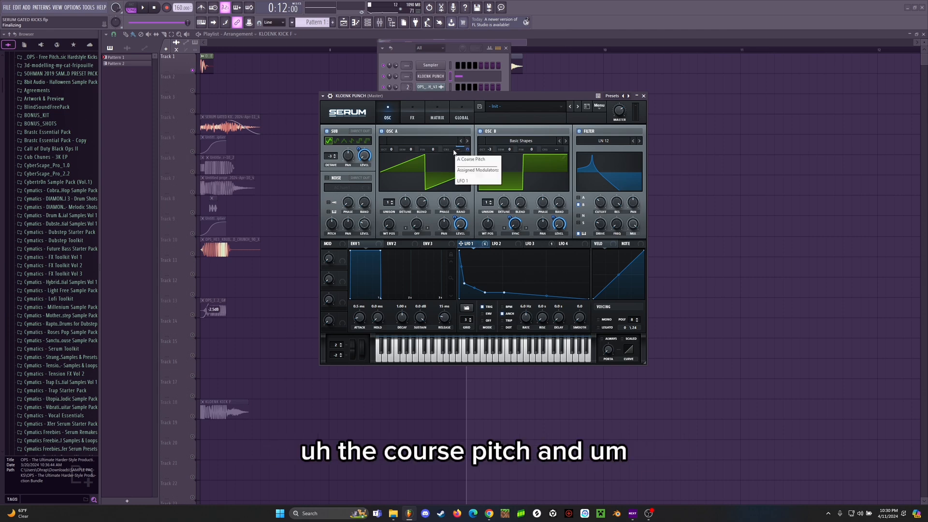
left_click(417, 118)
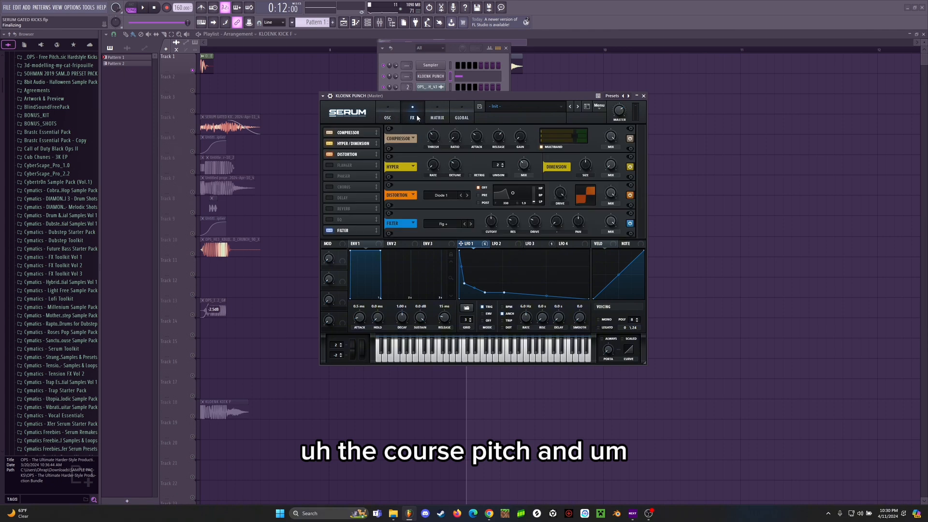
left_click(437, 116)
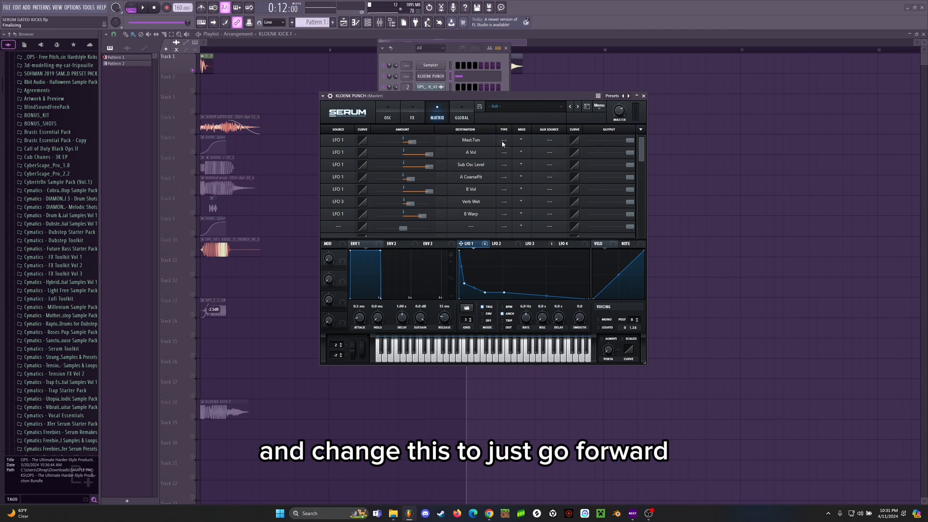
Step: Open the KLOENK PUNCH piano roll, play the pattern, and toggle the modulation type of the LFO 1 to Mast.Tun routing
left_click(355, 22)
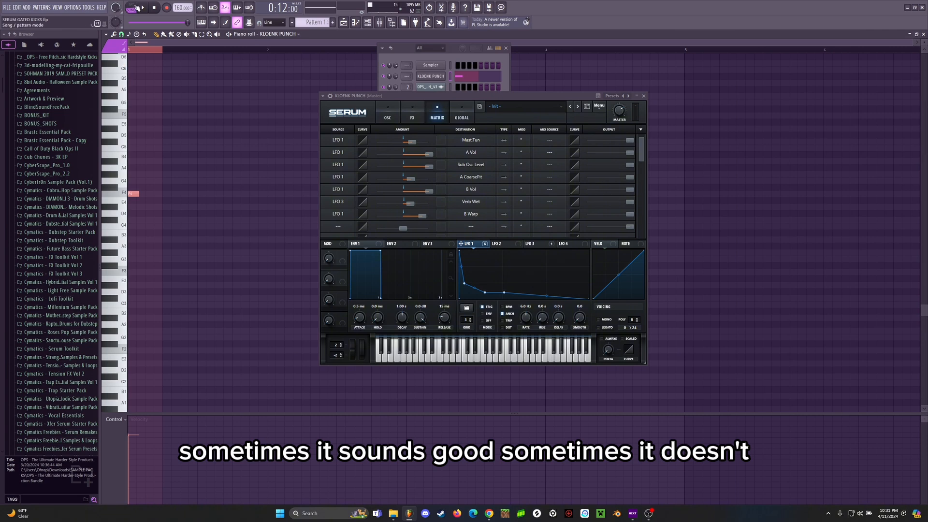
key("space")
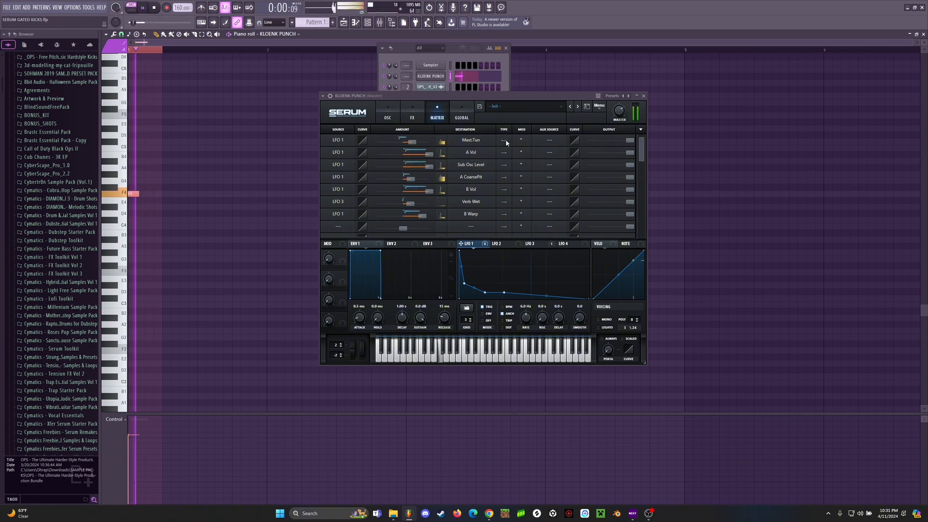
left_click(504, 141)
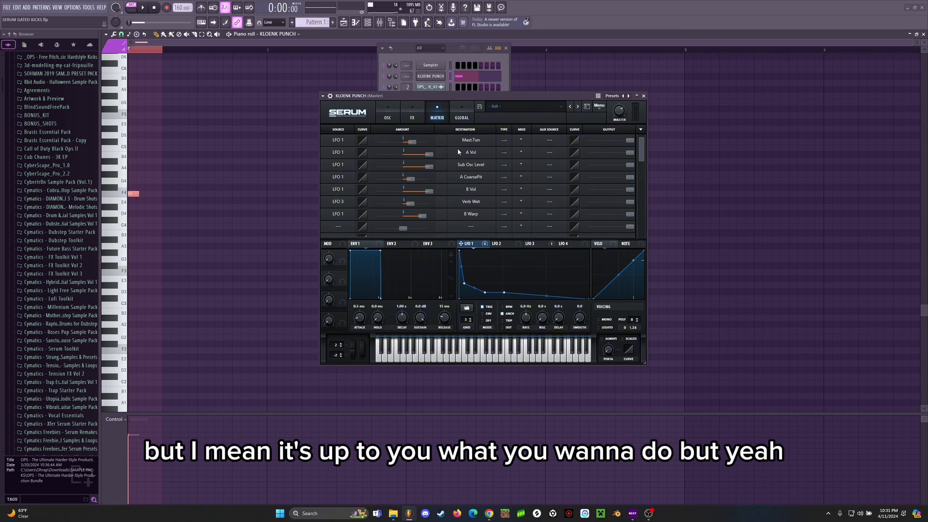
Step: Return to Serum's oscillators and play the pattern while examining oscillator B's Basic Shapes wavetable
left_click(392, 114)
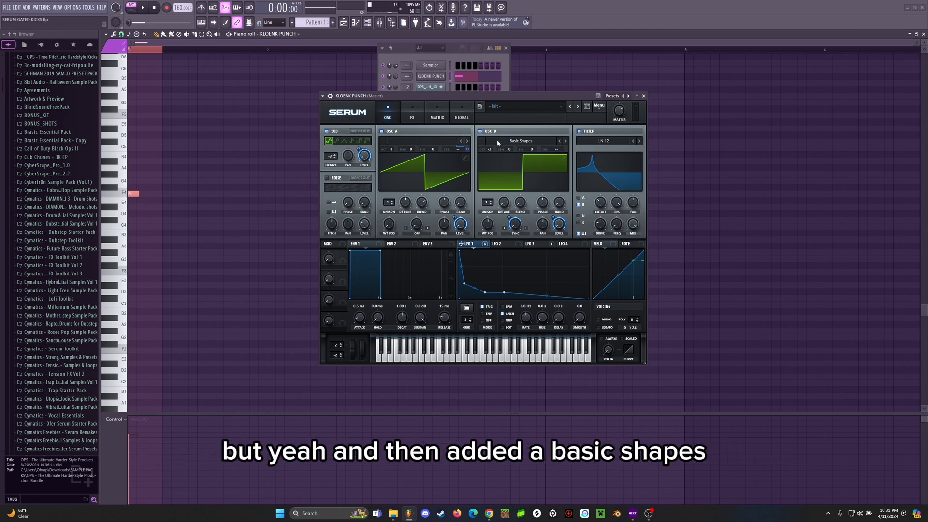
key("space")
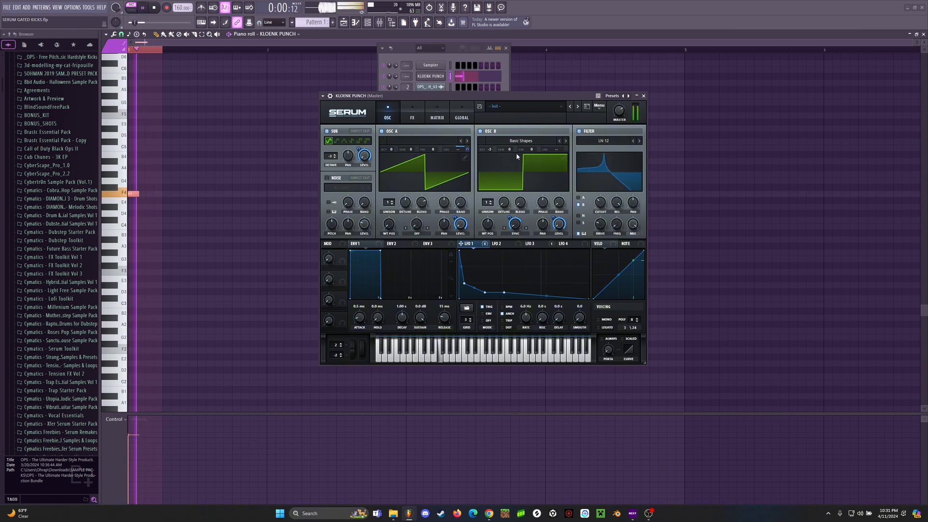
key("space")
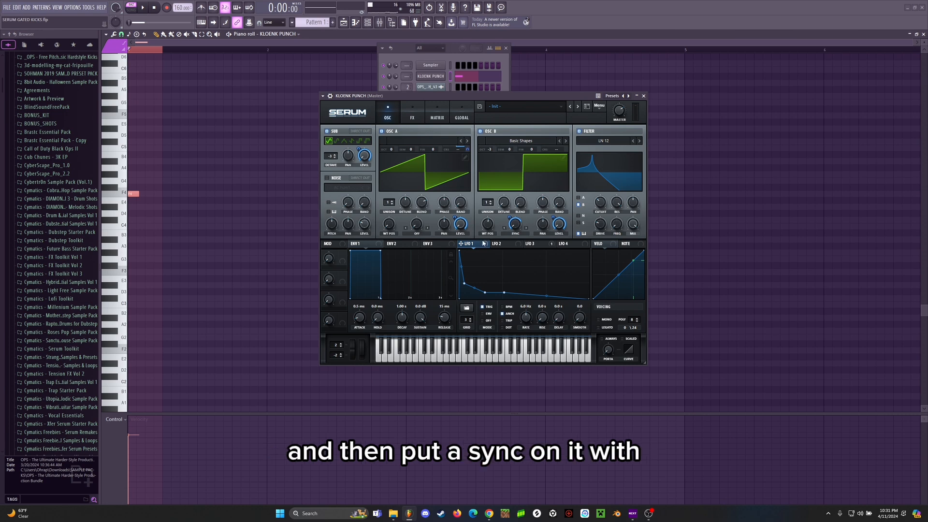
Step: Inspect oscillator B's warp mode options and LFO 1 warp amount, as well as the filter's type options
left_click(515, 234)
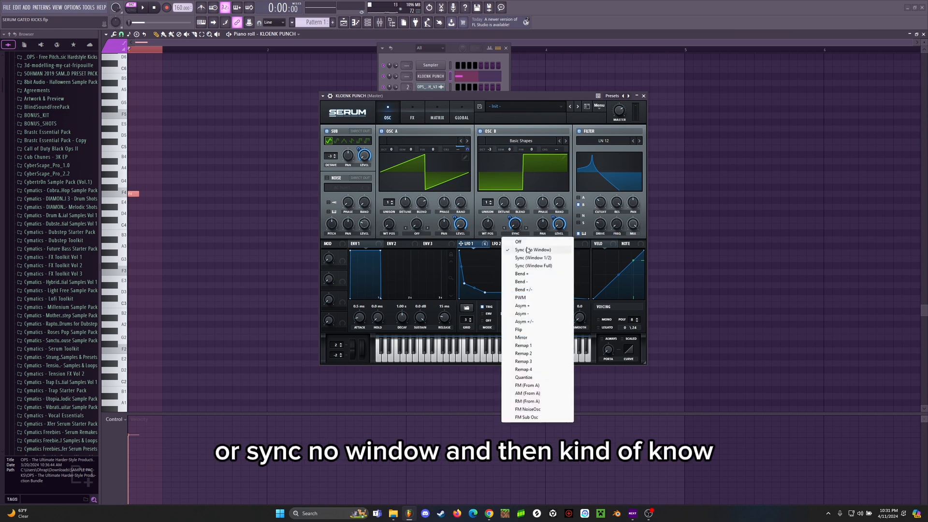
left_click(500, 237)
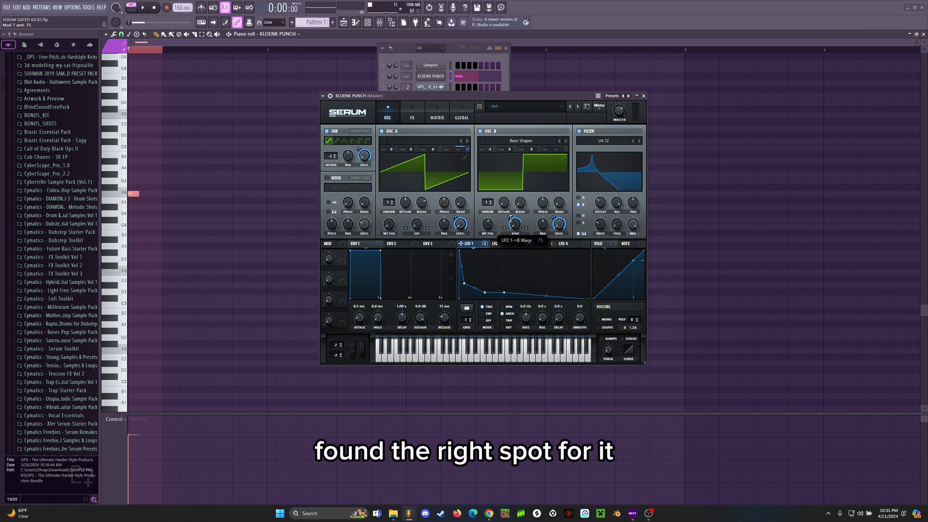
key("space")
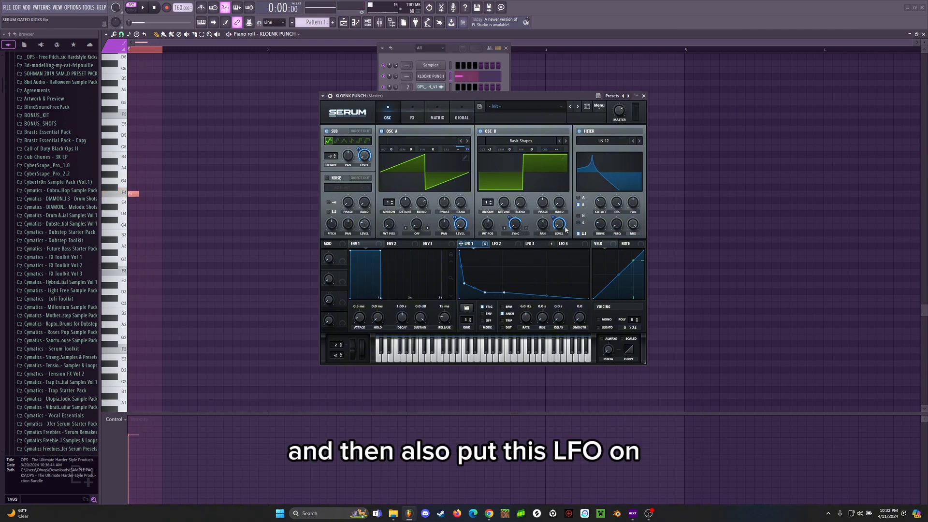
left_click(601, 141)
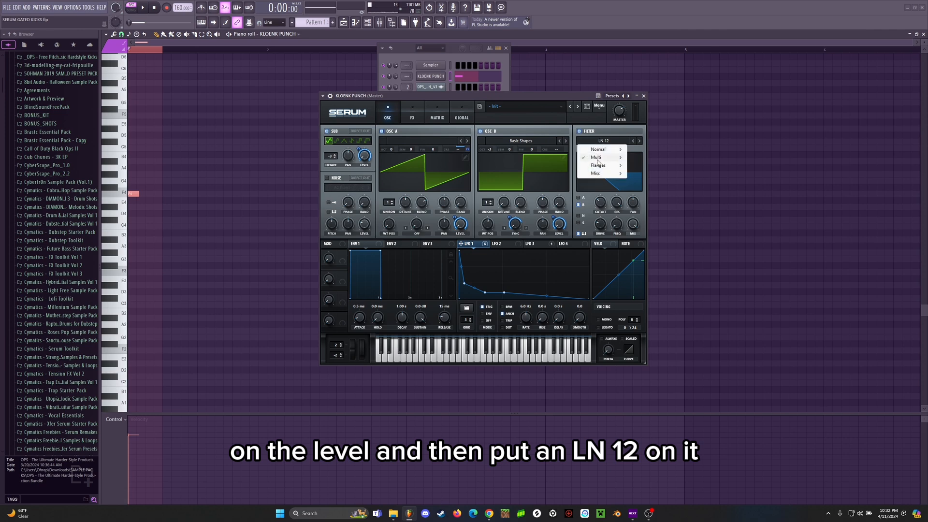
left_click(610, 127)
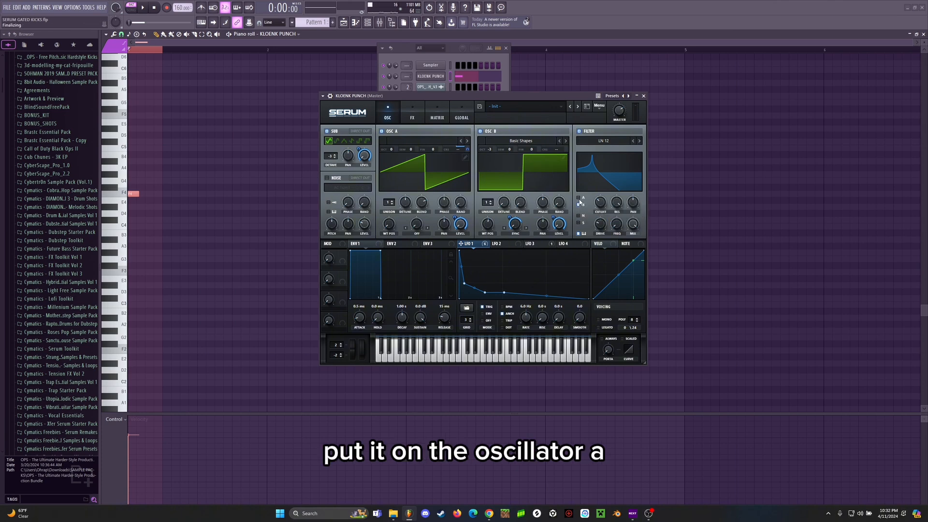
Step: Try routing oscillator A through the LN 12 filter, play the kick, and switch that routing off again
left_click(578, 198)
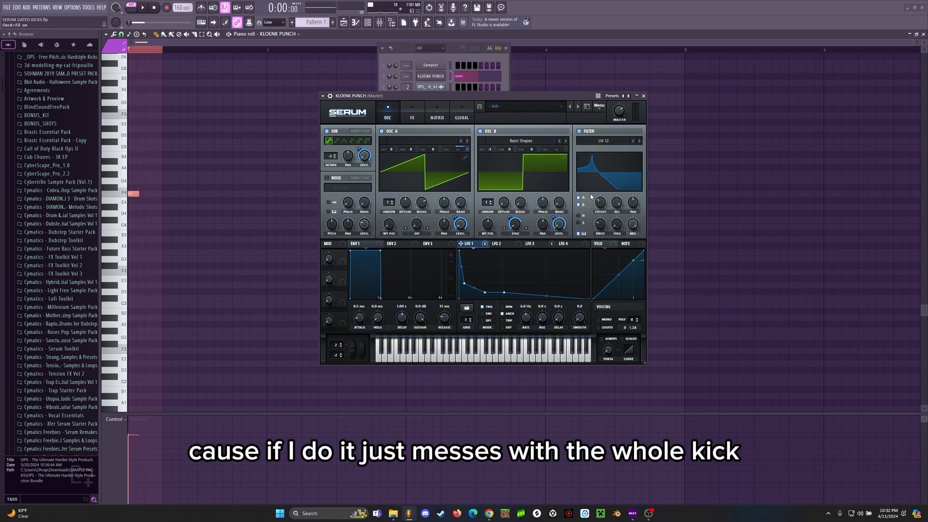
key("space")
key("space")
left_click(579, 197)
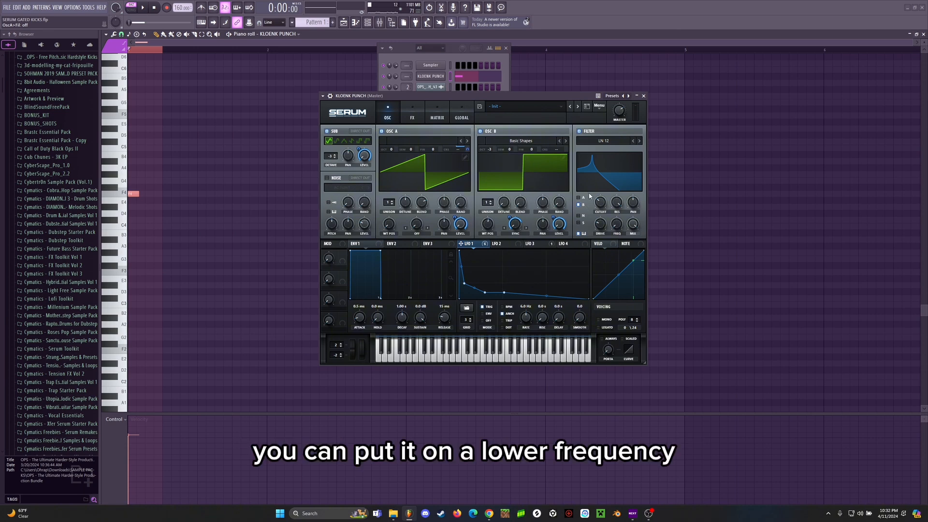
Step: Try different filter cutoff settings while playing the kick, undoing the cutoff changes
left_click(601, 205)
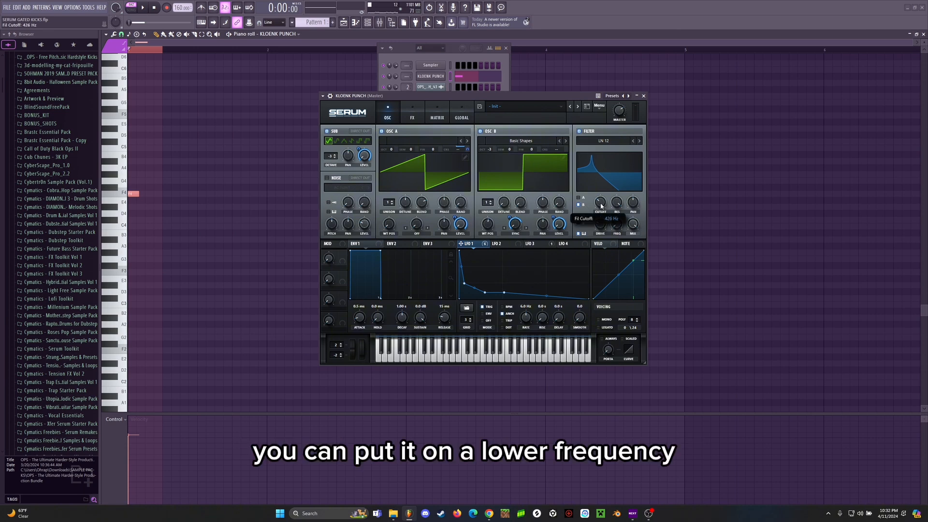
key("ctrl+z")
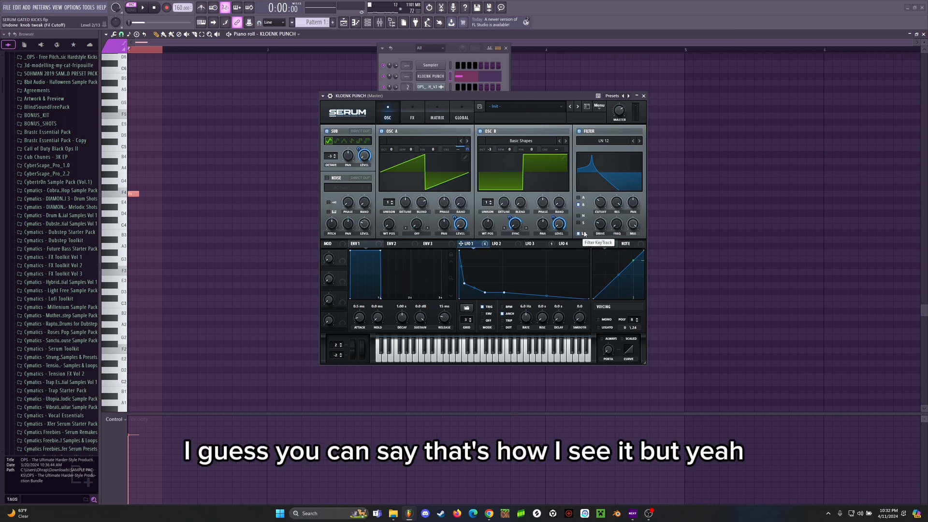
key("space")
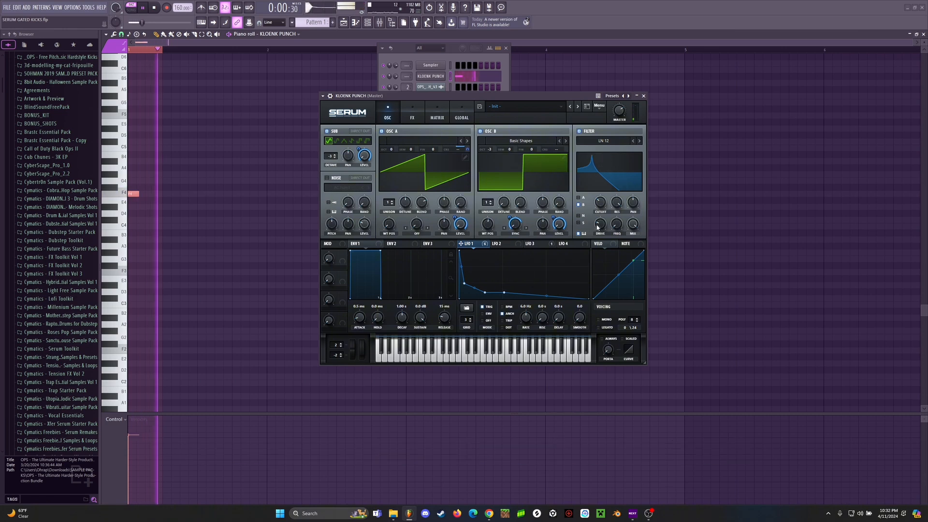
key("ctrl+z")
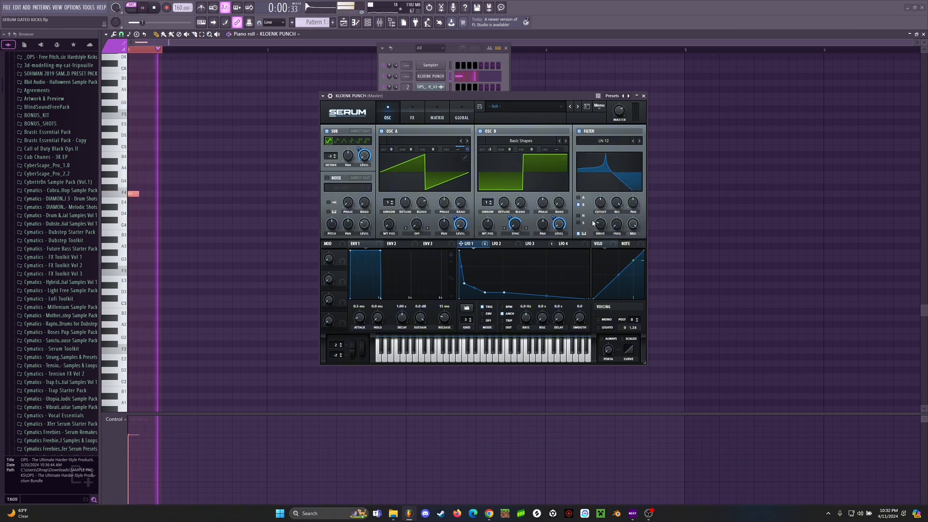
key("space")
mouse_move(600, 203)
left_mouse_down()
mouse_move(598, 224)
mouse_move(597, 216)
left_mouse_up()
key("space")
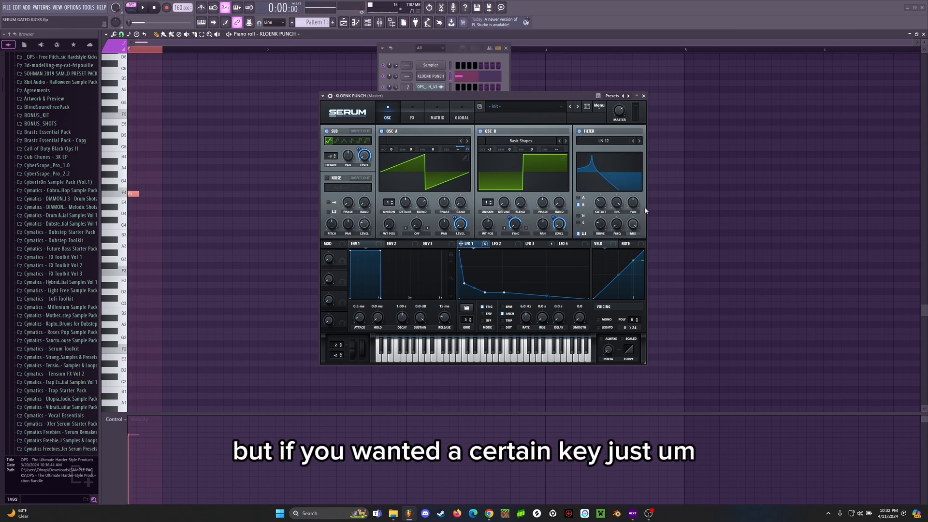
Step: Move the bell band in the master track's FabFilter Pro-Q 3 to about 348 Hz (F4), close the EQ and return to Serum
left_click(380, 22)
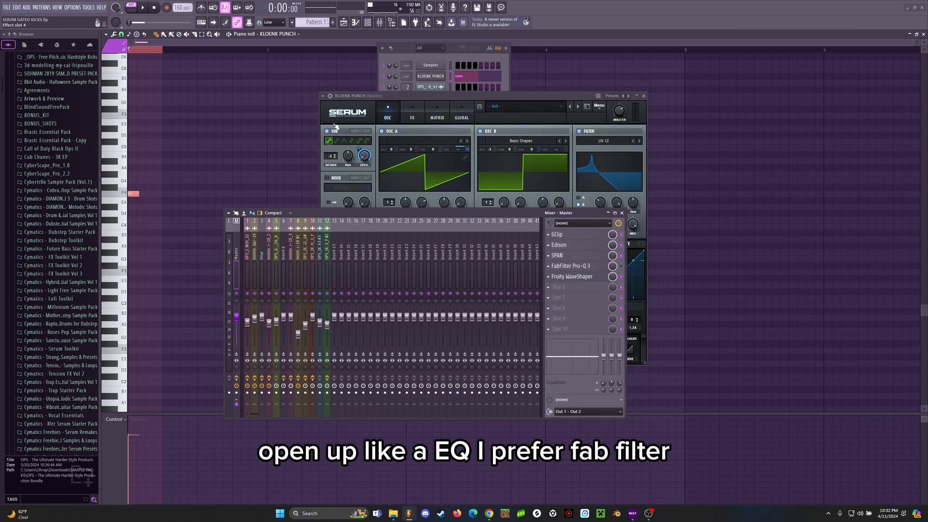
left_click(572, 266)
left_click_drag(328, 95, 490, 117)
mouse_move(427, 190)
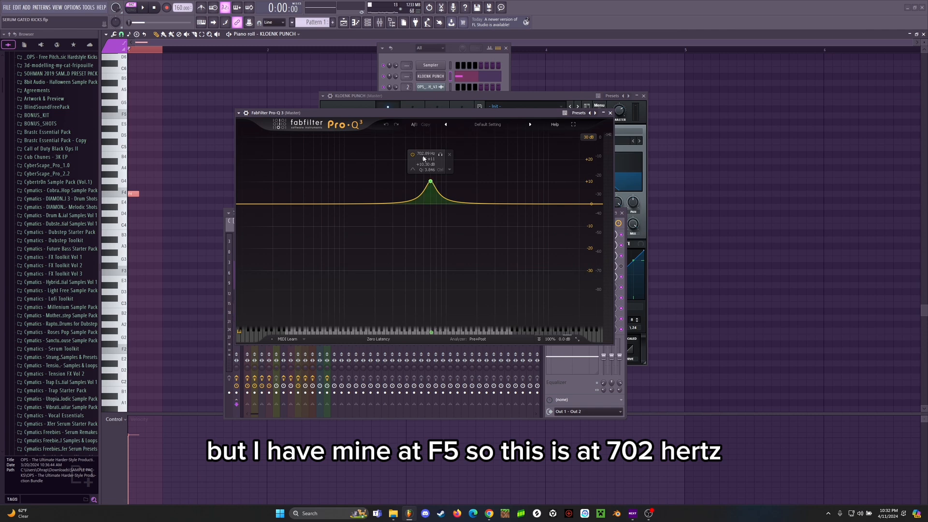
left_click_drag(432, 184, 401, 183)
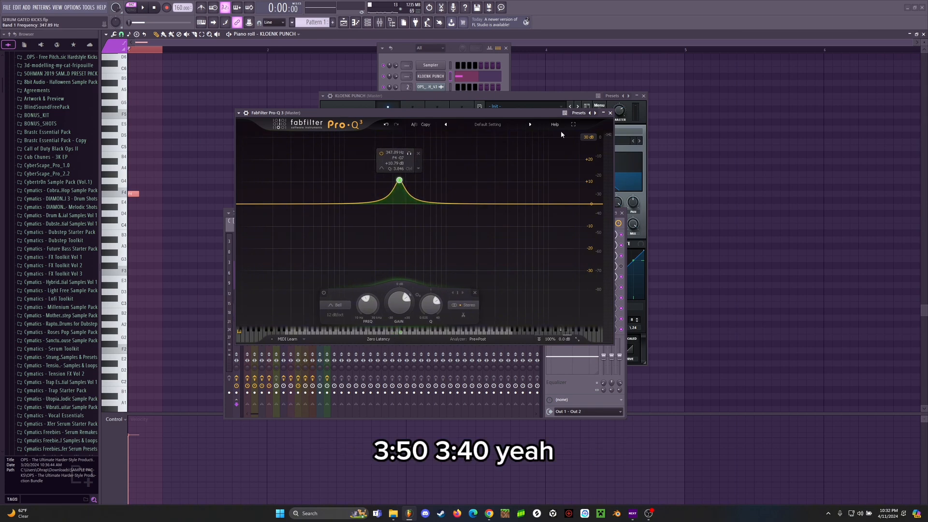
left_click(603, 113)
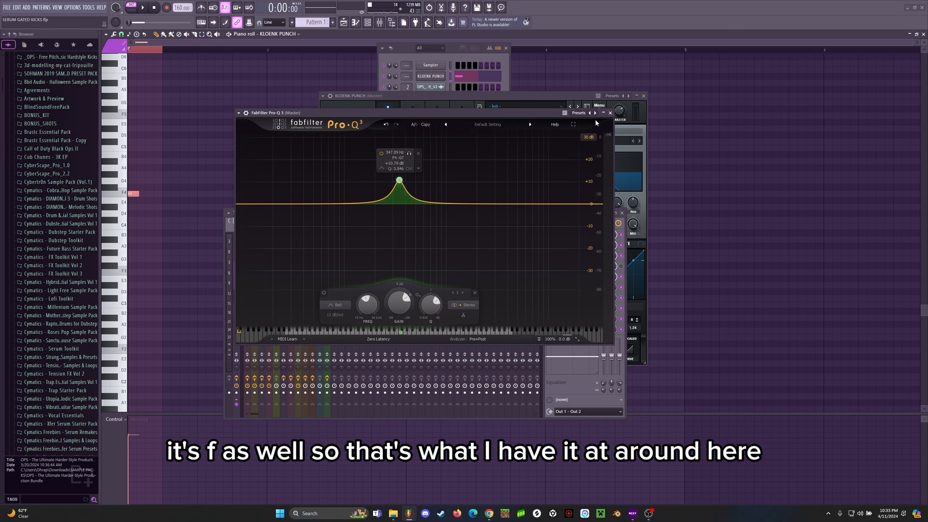
left_click(610, 113)
left_click(568, 132)
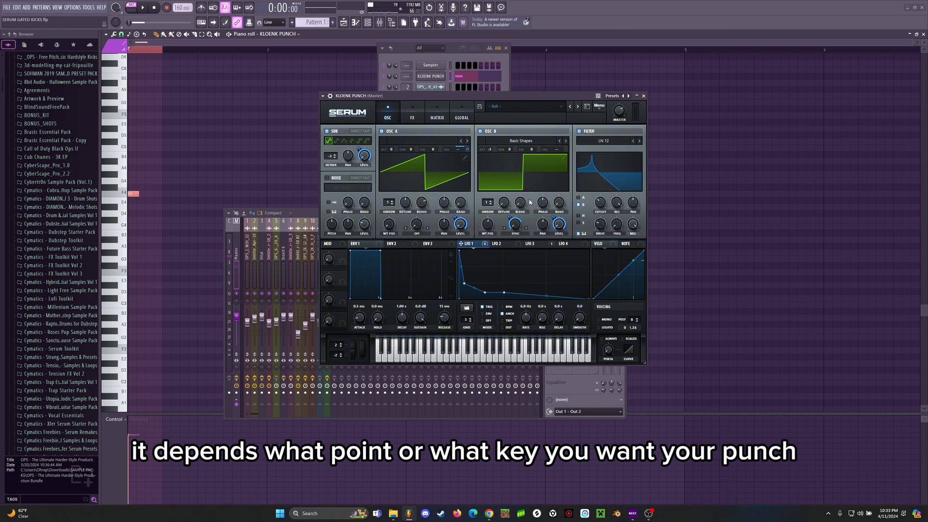
Step: Examine Serum's effects, checking the compressor's threshold, ratio and release and the Hyper unit's rate, mix, unison and detune
left_click(417, 115)
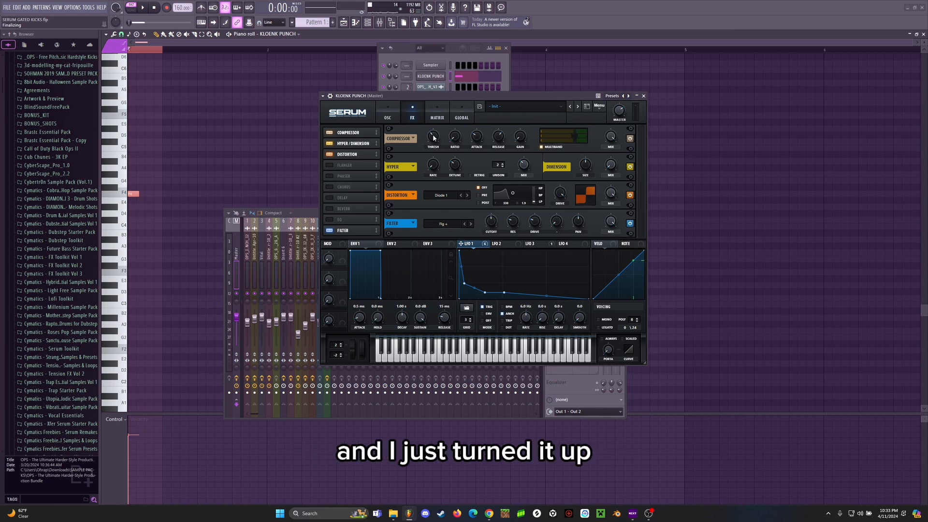
mouse_move(432, 137)
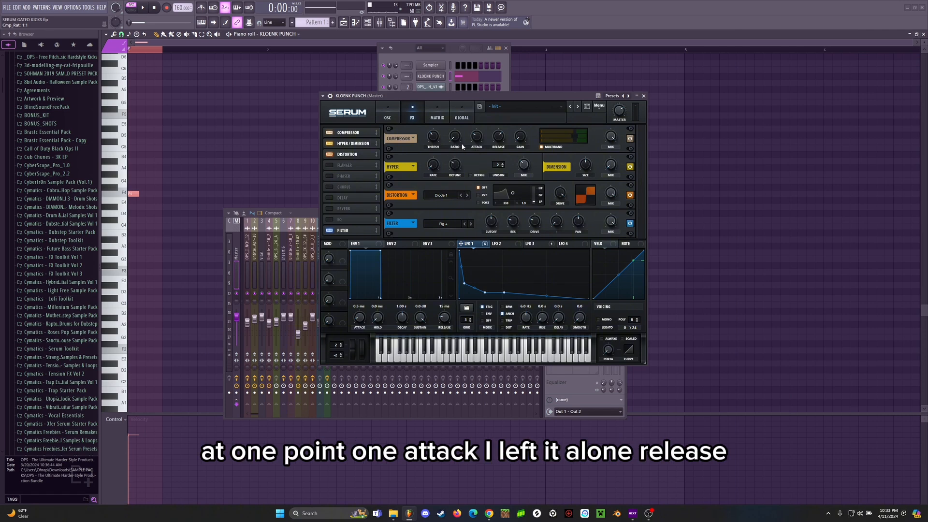
mouse_move(502, 141)
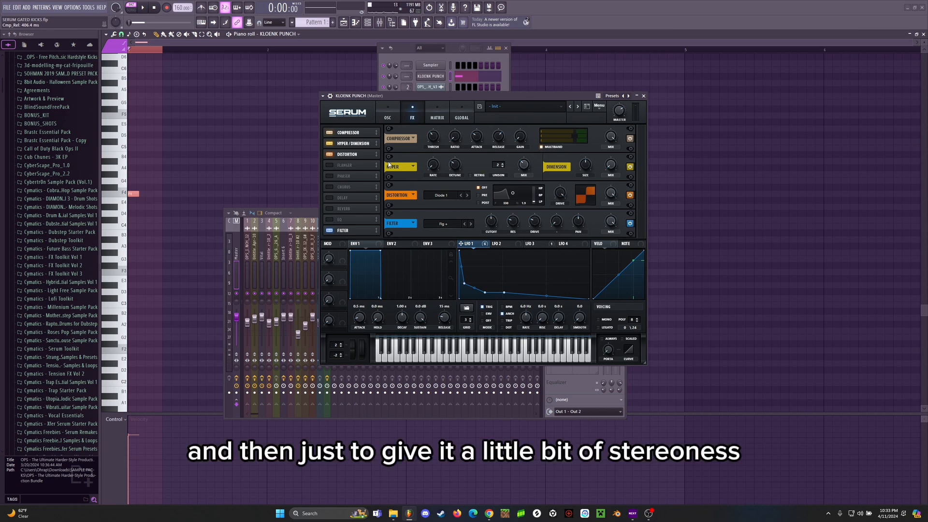
left_click(433, 166)
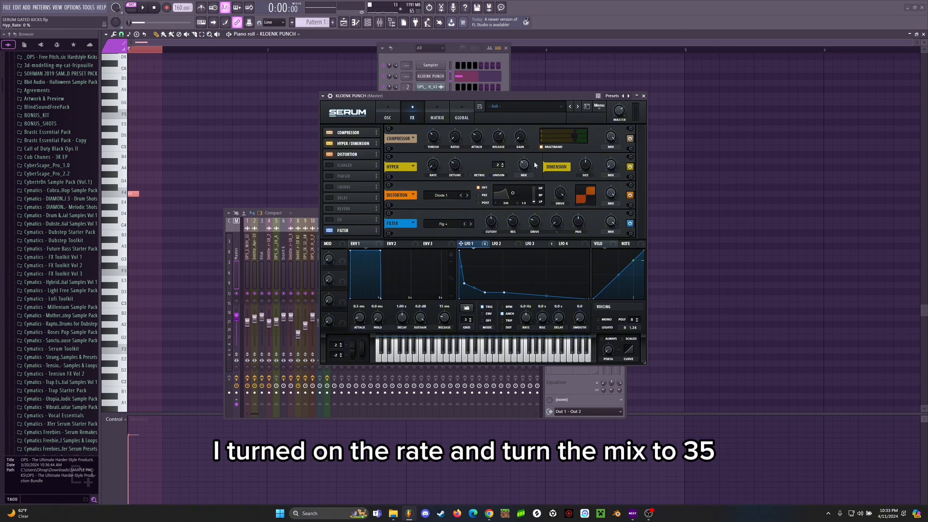
left_click_drag(524, 164, 526, 168)
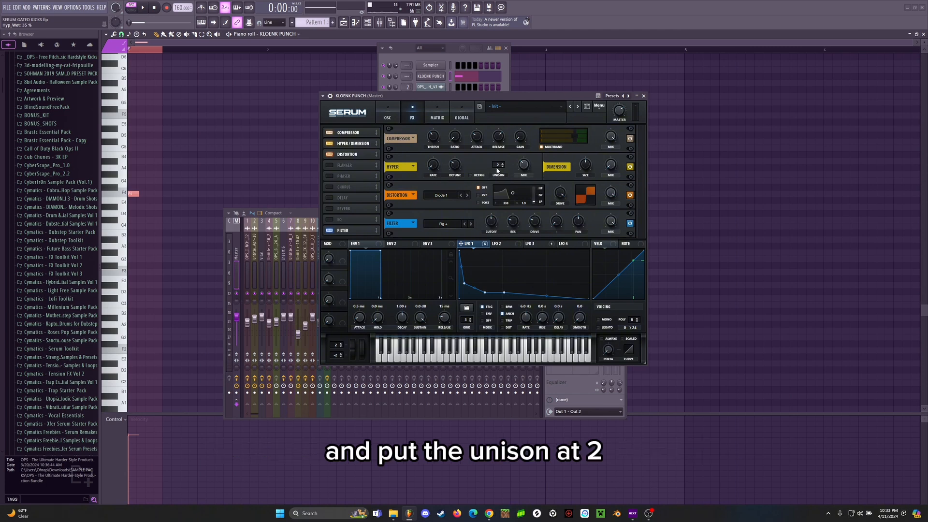
mouse_move(456, 166)
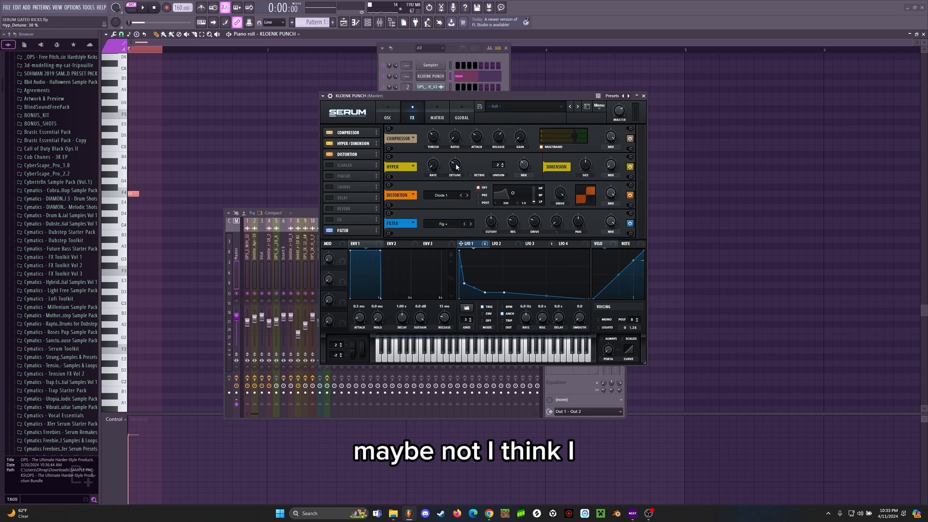
Step: Try the Hyper detune at 31% and return it to 30%
right_click(455, 165)
left_click(482, 197)
left_click_drag(458, 169, 459, 167)
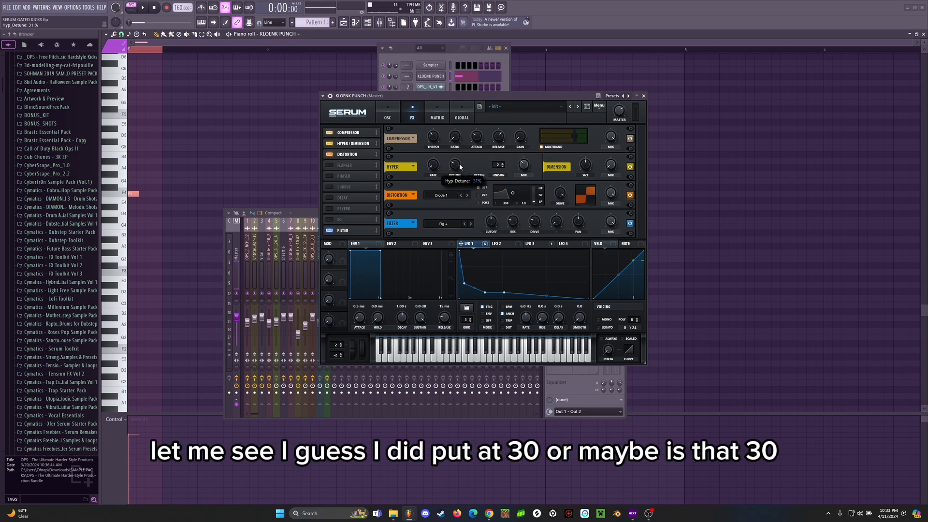
left_click_drag(459, 167, 459, 166)
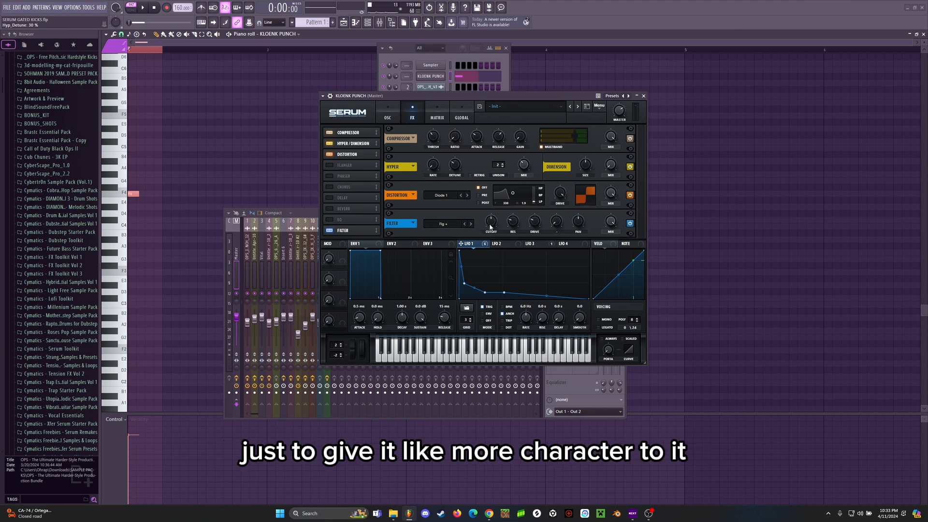
Step: Return Serum to its oscillator page, and close the piano roll, Serum, channel rack and mixer to clear the playlist
mouse_move(491, 226)
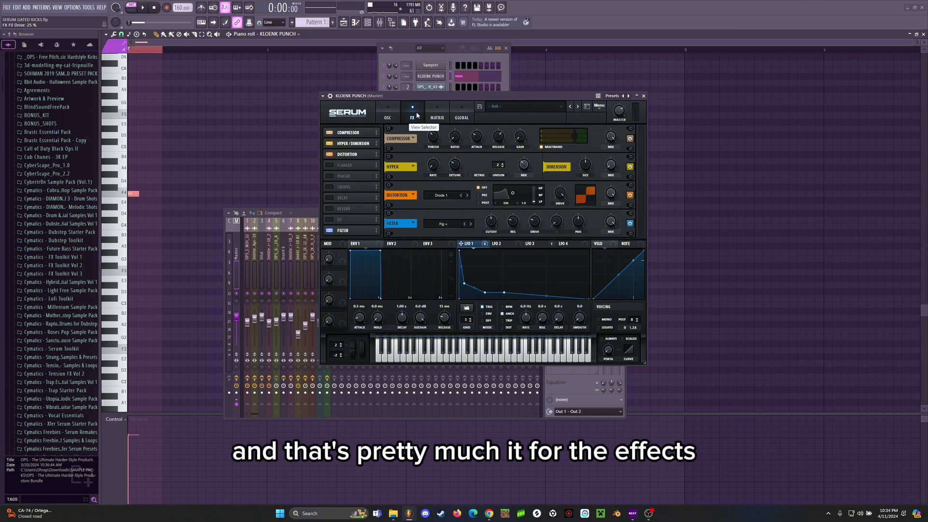
left_click(388, 115)
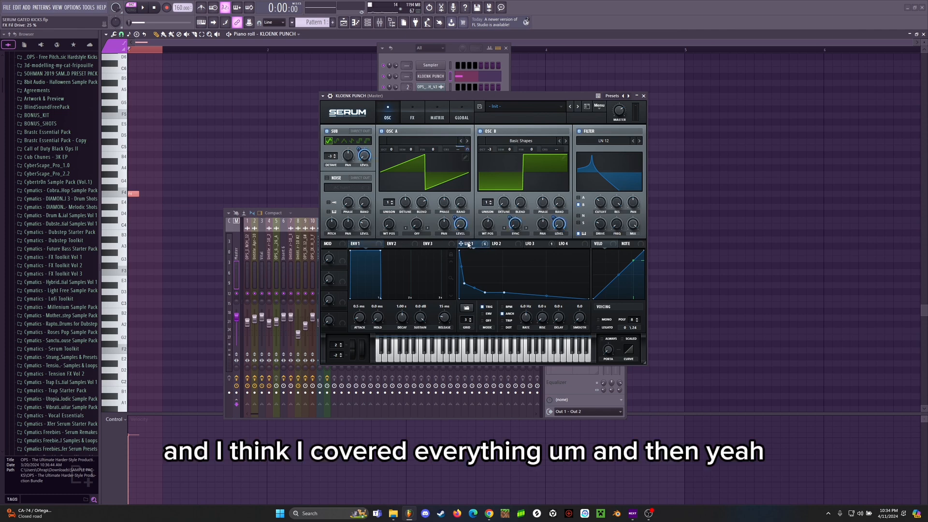
left_click_drag(528, 99, 516, 105)
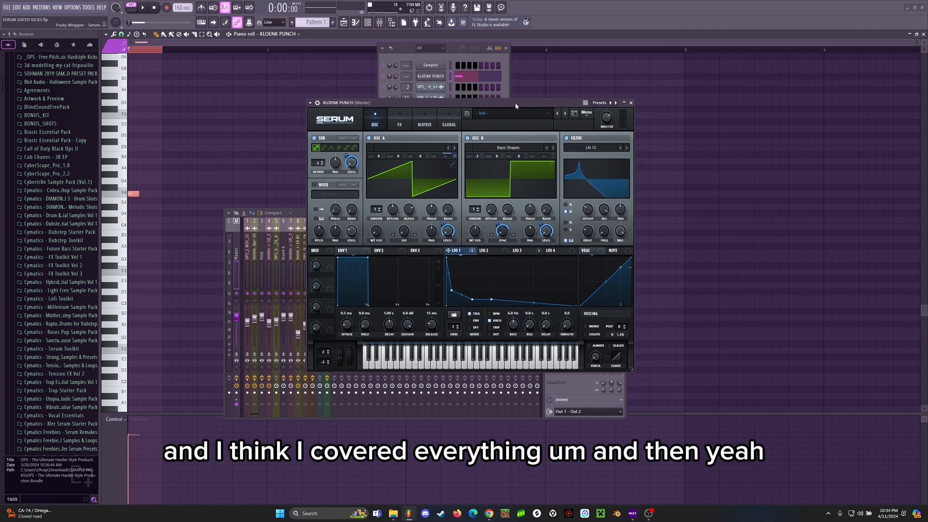
left_click(923, 35)
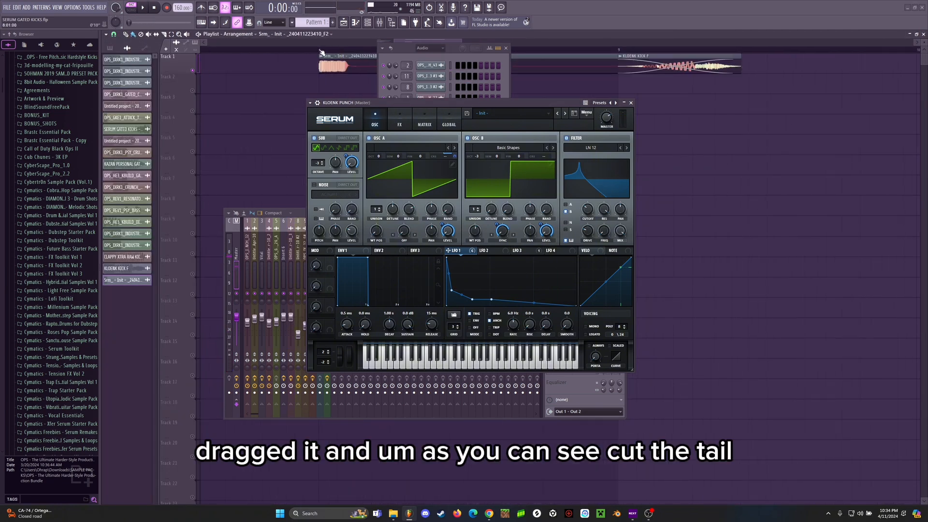
left_click(632, 102)
left_click(506, 48)
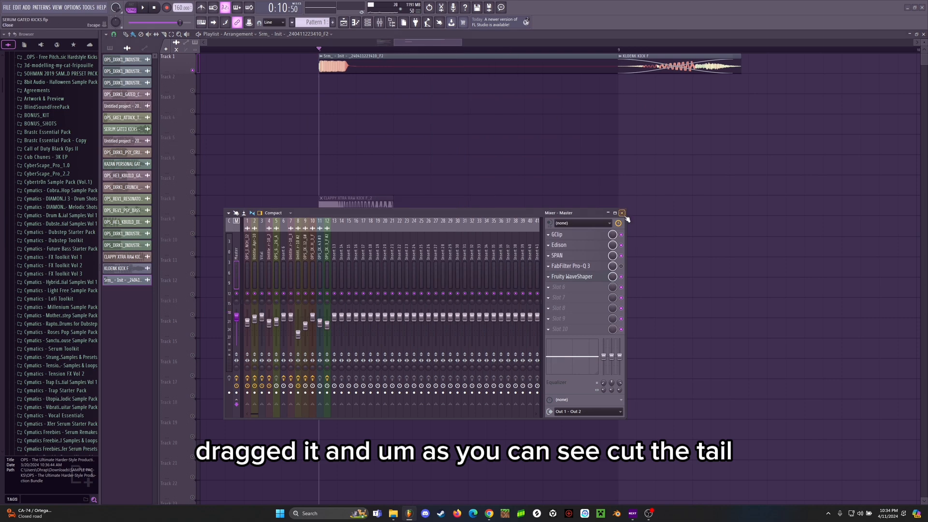
left_click(620, 212)
Step: Slice the rendered Serum clip on Track 1 just after the punch, delete its tail and play the result
key("c")
mouse_move(355, 62)
left_mouse_down()
mouse_move(318, 50)
mouse_move(391, 58)
left_mouse_up()
key("b")
right_click(371, 65)
key("space")
left_click(318, 50)
key("space")
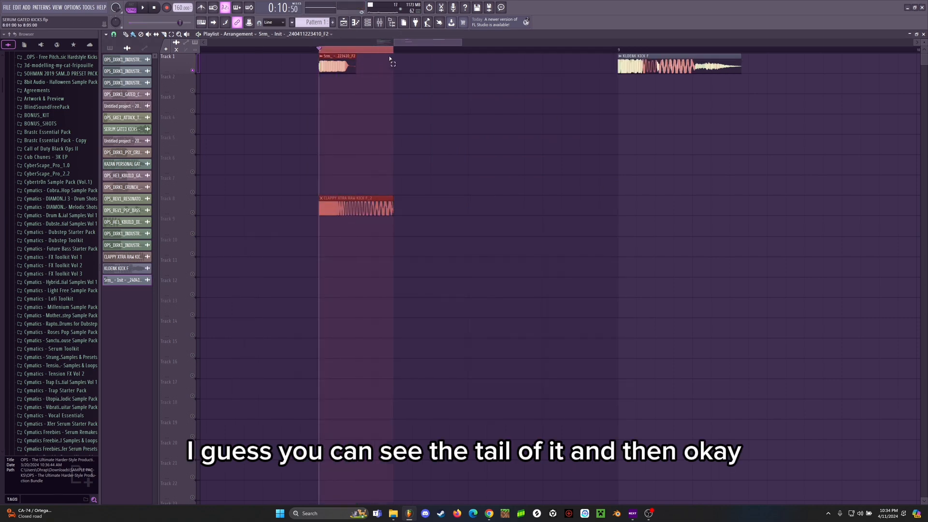
Step: Move the OPS_HE3_KBUILD_GATED_CRUNCH_90_X clip on Track 10 from bar 7 to bar 8, beneath the Serum punch
left_click(400, 77, "ctrl")
scroll(381, 49, "left", 2)
scroll(383, 51, "down", 1)
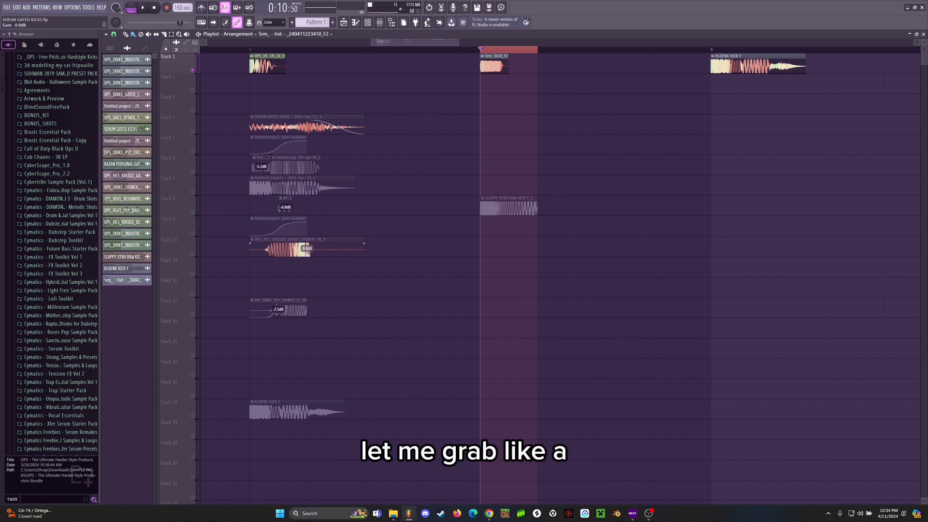
right_click(304, 254)
key("ctrl+z")
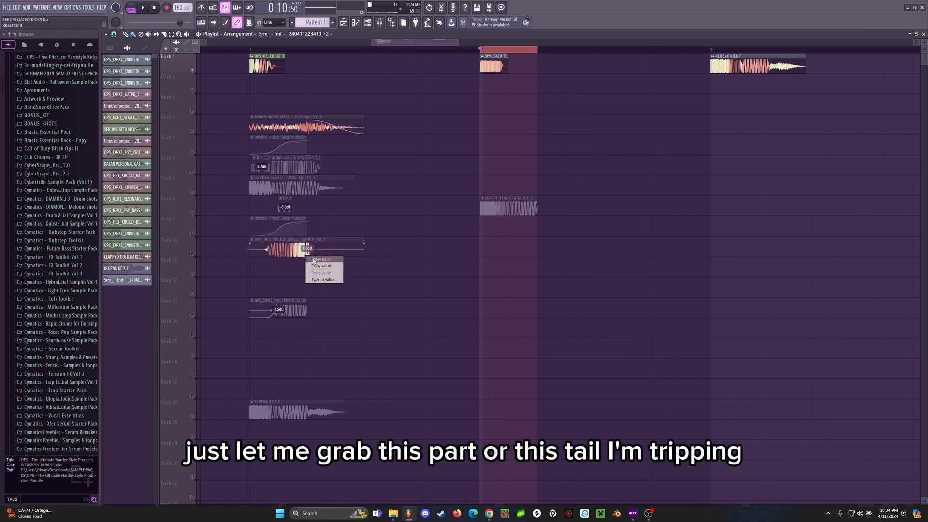
left_click_drag(303, 251, 534, 251)
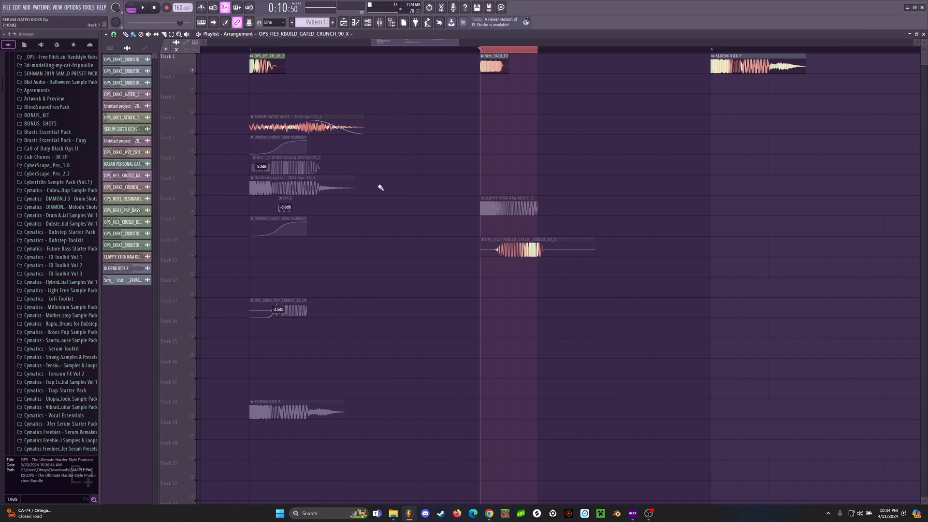
Step: Move the KLOENK KICK F clip from Track 1 down to Track 6, and set the playback selection from bar 8 to bar 13
scroll(527, 52, "down", 1)
scroll(526, 52, "down", 2)
left_click_drag(608, 65, 609, 169)
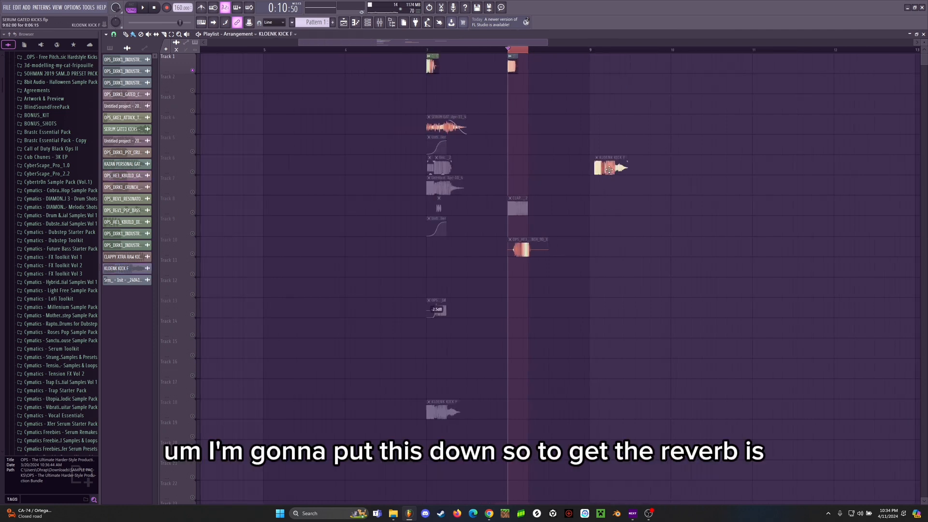
scroll(517, 50, "down", 2)
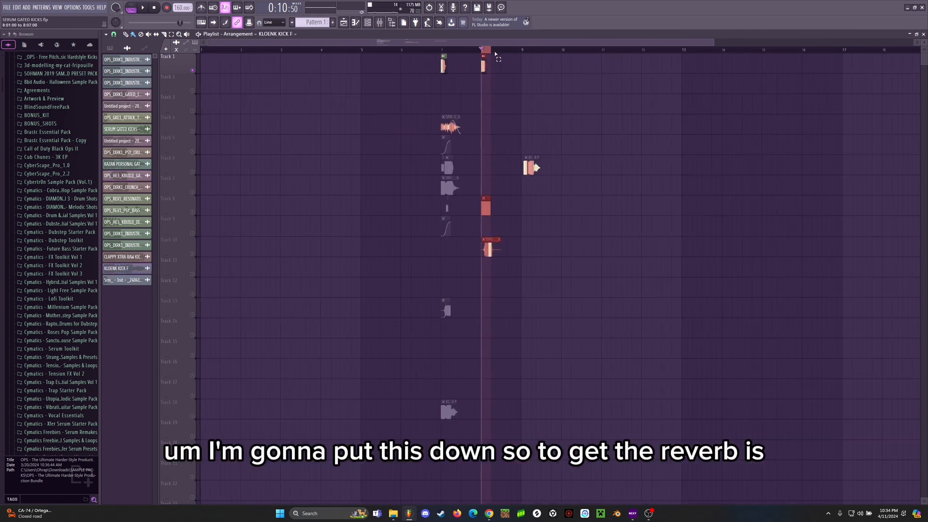
left_click_drag(485, 49, 683, 72)
scroll(506, 52, "up", 3)
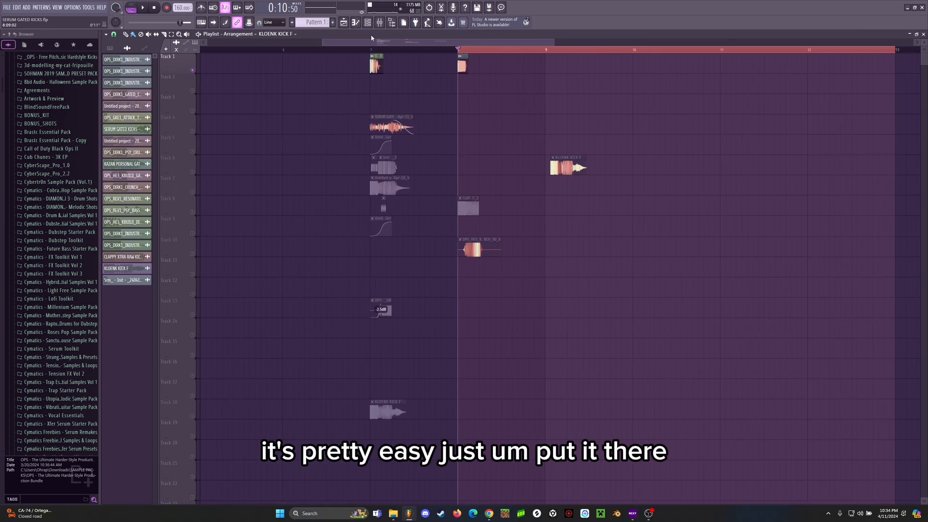
Step: Show the mixer, open the Serum punch clip's settings and route the clip to mixer track 2
left_click(379, 22)
double_click(462, 66)
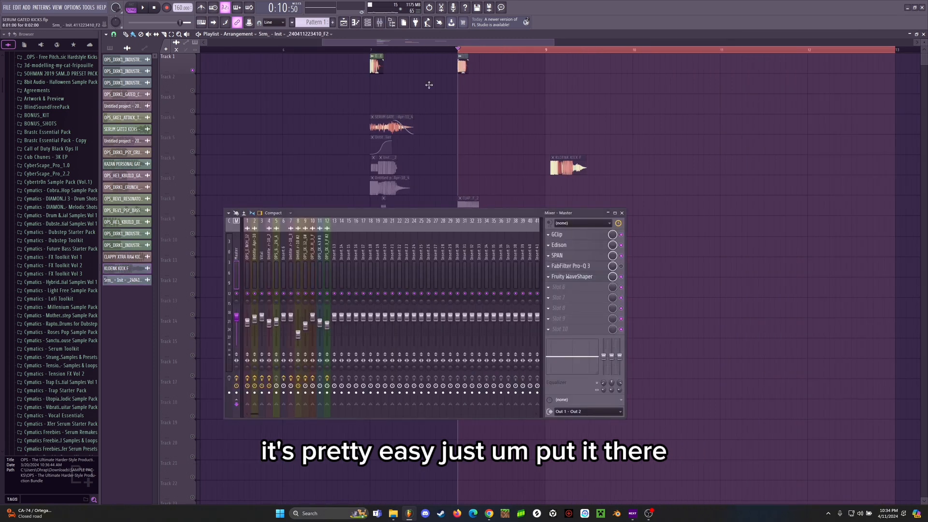
left_click(371, 50)
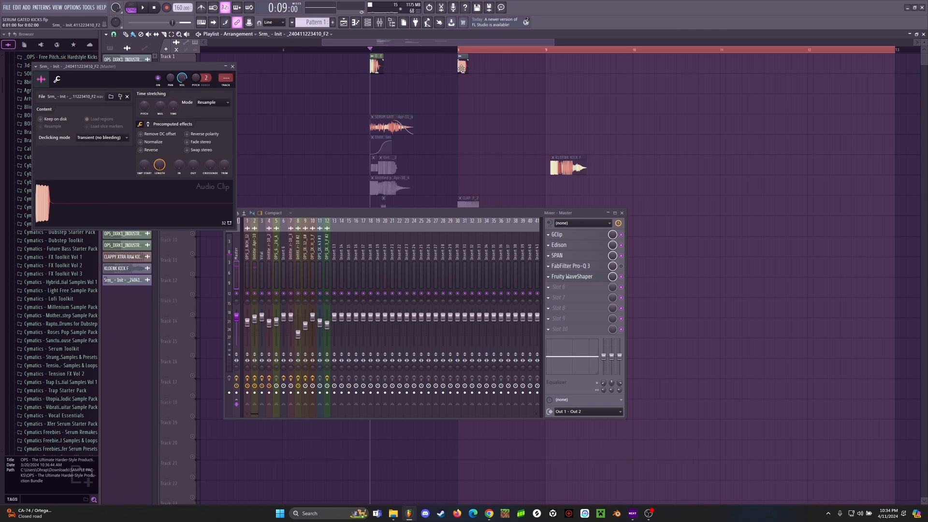
scroll(226, 77, "up", 1)
scroll(226, 77, "up", 1)
Step: Play the arrangement from bar 7, jump to the Serum punch at bar 8 to hear it, and stop playback
key("space")
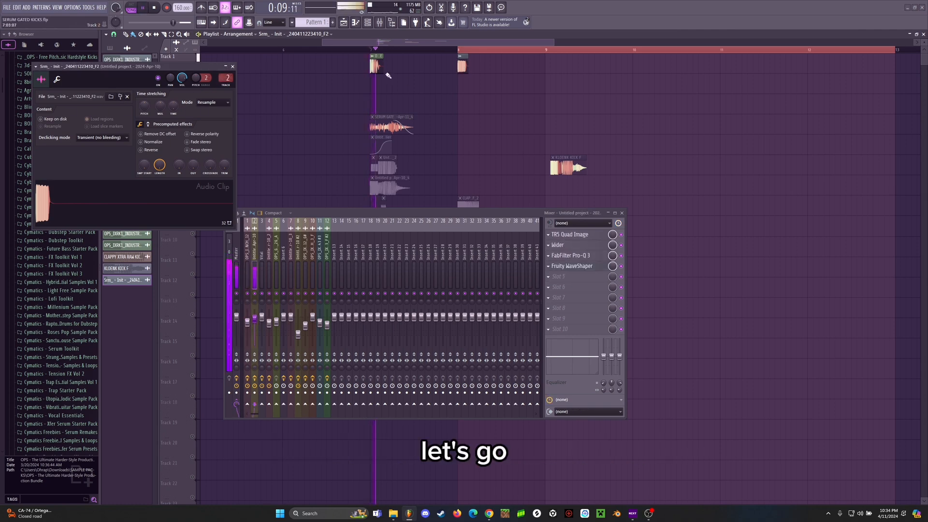
left_click(462, 51)
scroll(463, 50, "up", 2)
left_click(469, 48)
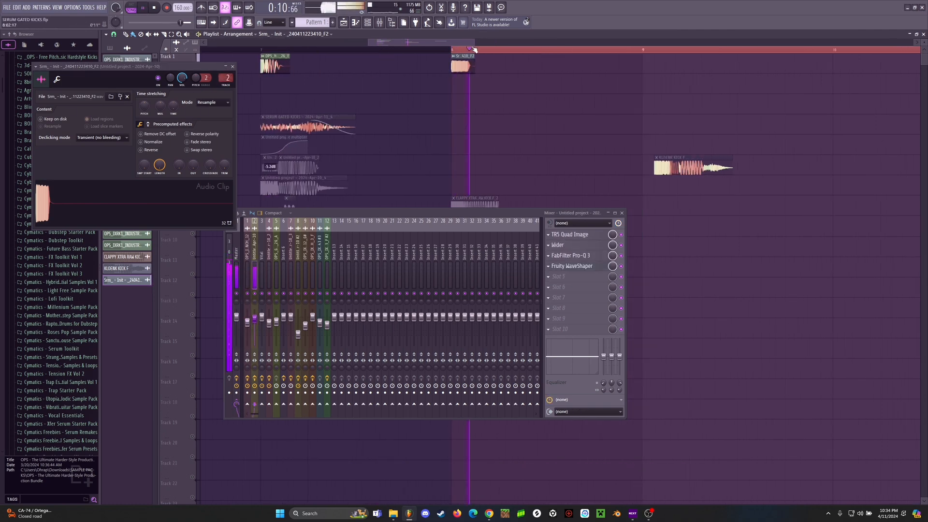
scroll(476, 49, "down", 3)
key("space")
scroll(479, 50, "up", 2)
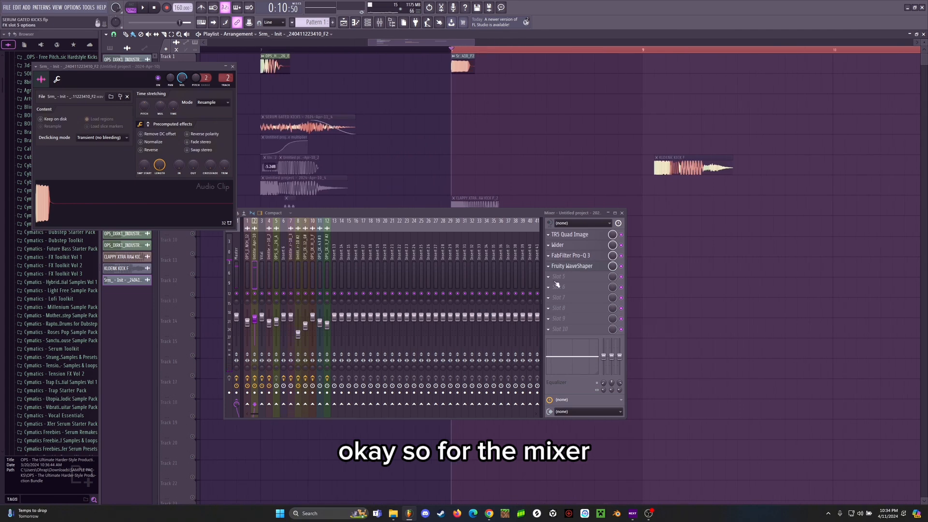
Step: Open TR5 Quad Image on mixer track 2, examine its stereo width settings and close it
left_click_drag(396, 213, 450, 213)
left_click(628, 235)
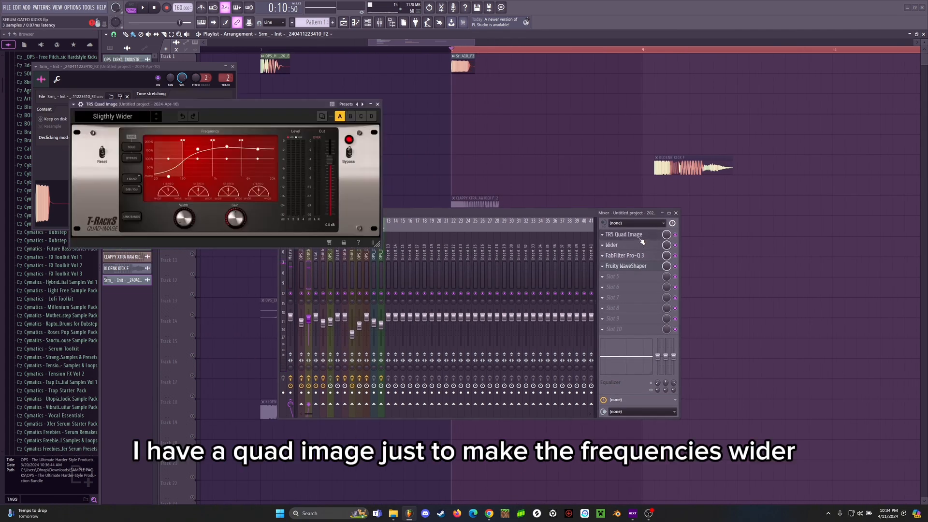
left_click_drag(275, 111, 430, 144)
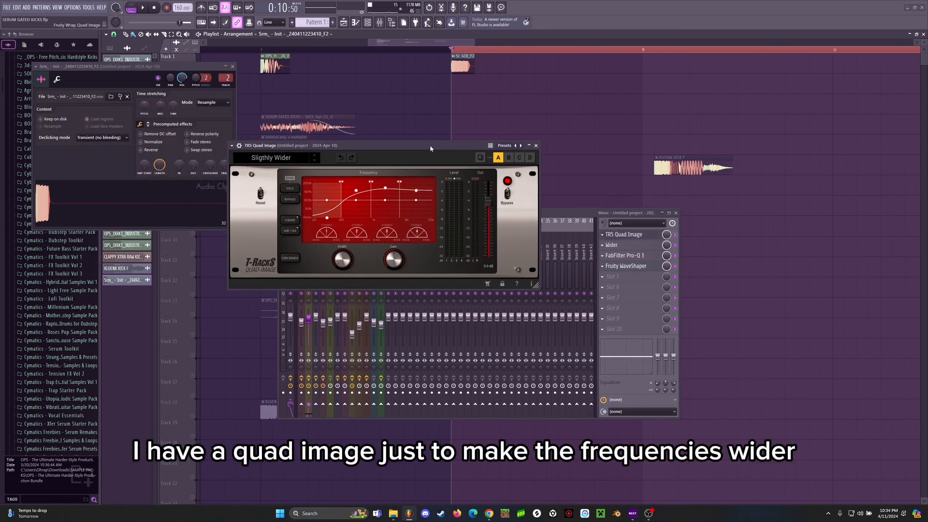
left_click(536, 146)
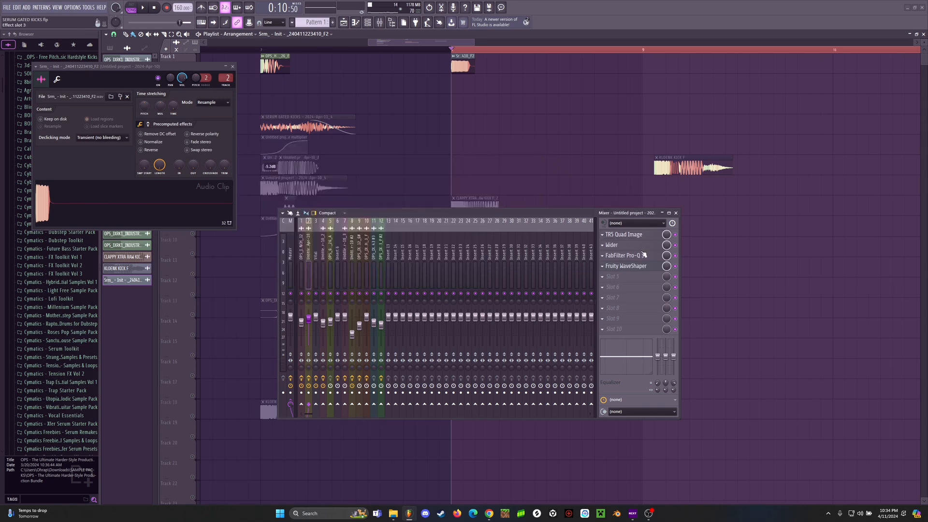
Step: Check the Wider plugin's width on mixer track 2, close it and open the track's FabFilter Pro-Q 3 to examine its EQ curve
left_click(628, 245)
left_click_drag(134, 37, 458, 134)
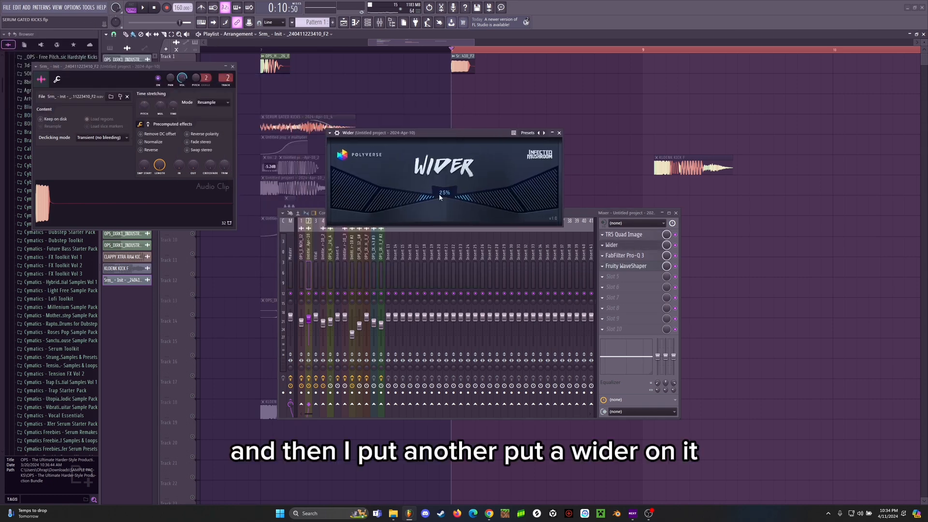
left_click(559, 133)
left_click(638, 256)
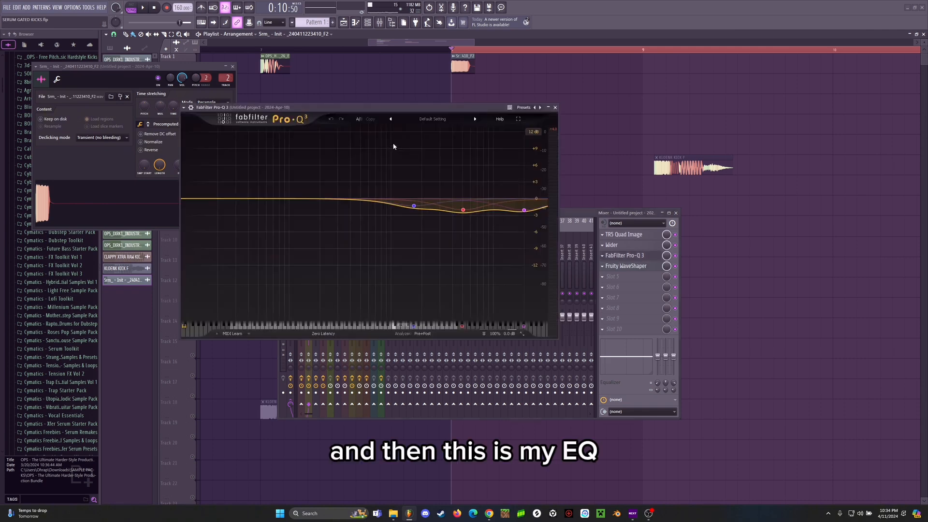
Step: Play the Serum punch through FabFilter Pro-Q 3 to examine its spectrum against the EQ curve, and stop playback
left_click_drag(398, 111, 452, 112)
key("space")
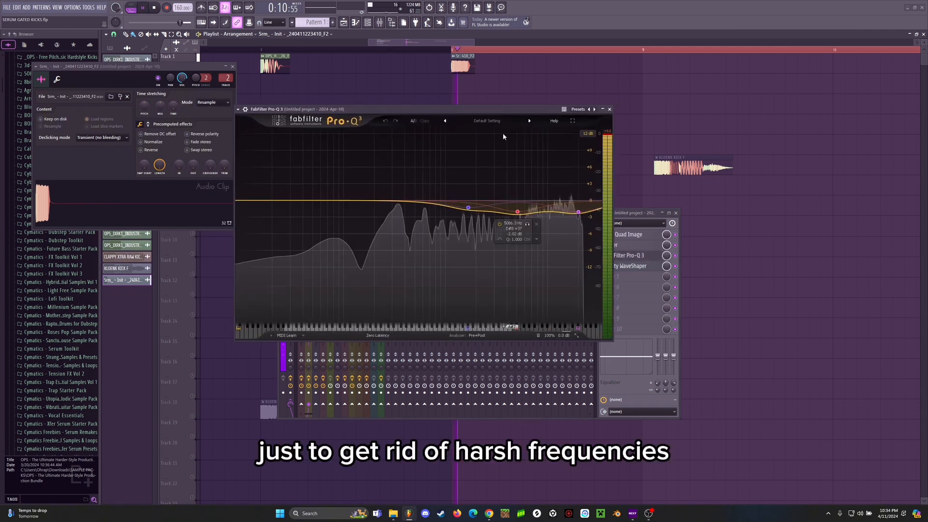
key("space")
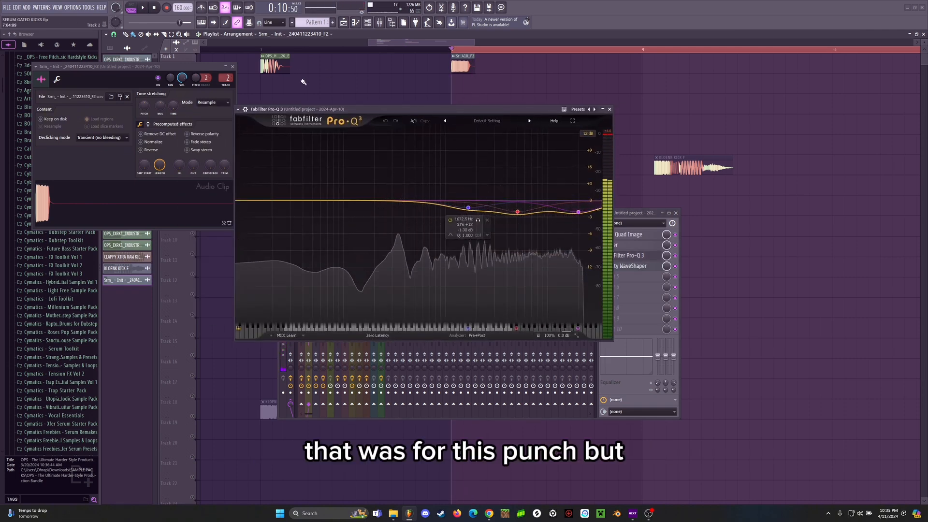
Step: Raise the highest EQ band, near 20 kHz, to about +1 dB while auditioning the punch repeatedly
key("space")
left_click_drag(579, 211, 579, 195)
key("space")
key("space")
key("space")
key("space")
key("space")
Step: Move the 1.7 kHz cut to a lower frequency and lift the 5 kHz band to about +0.85 dB while auditioning, and close the EQ
key("space")
key("space")
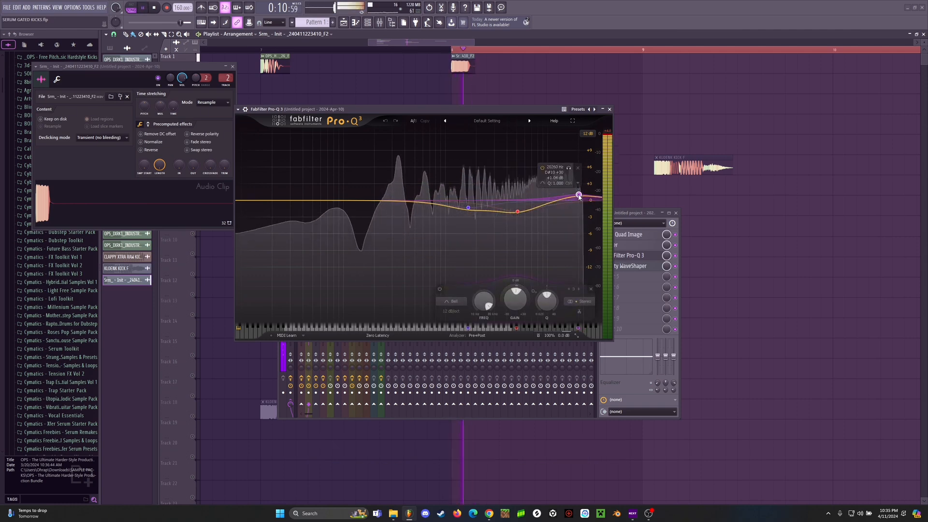
key("space")
left_click_drag(525, 212, 398, 208)
key("space")
right_click(467, 190)
left_click(488, 259)
key("space")
key("space")
key("space")
key("space")
key("space")
key("space")
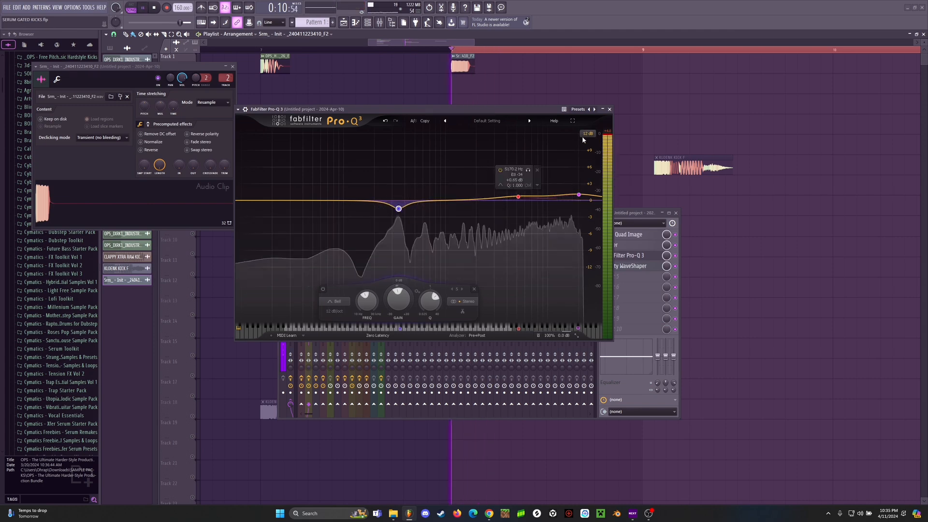
key("space")
key("space")
left_click(610, 109)
key("space")
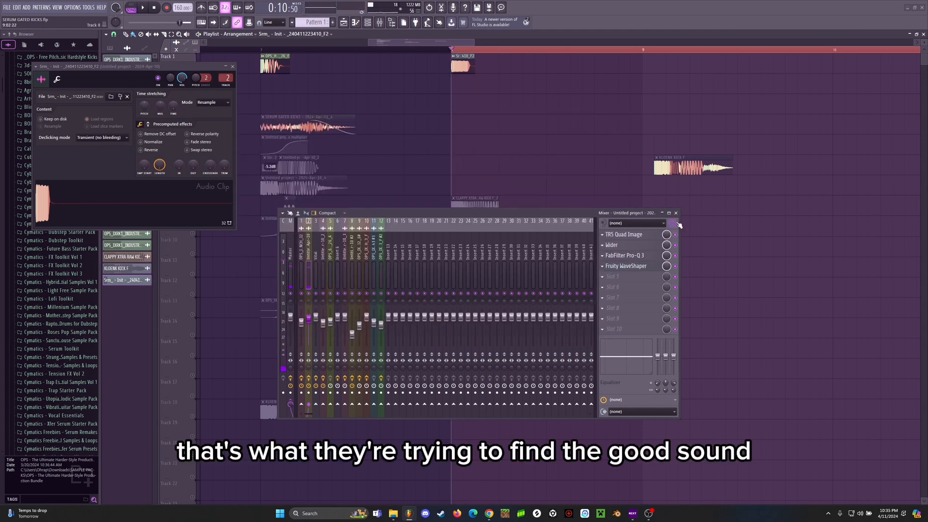
Step: Examine the Fruity WaveShaper curve on mixer track 2, and close it along with the punch clip's settings
left_click(637, 267)
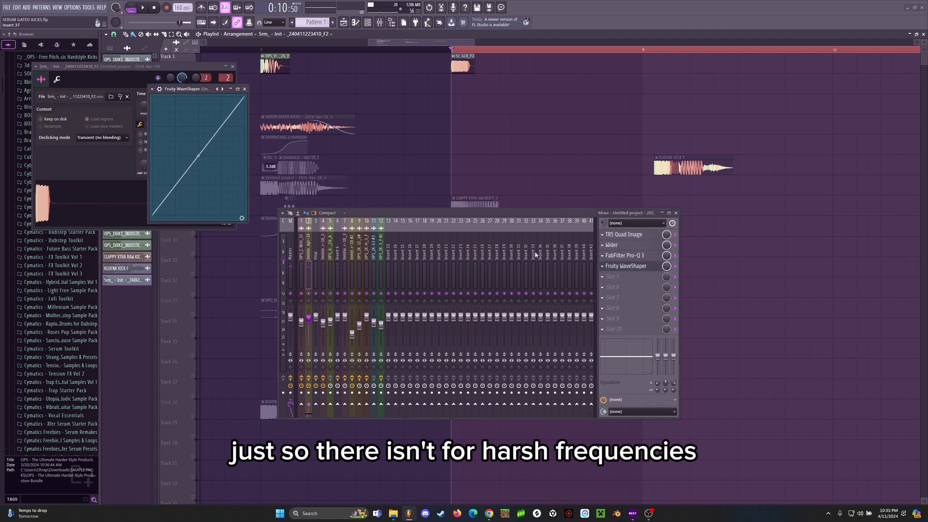
left_click_drag(205, 91, 462, 138)
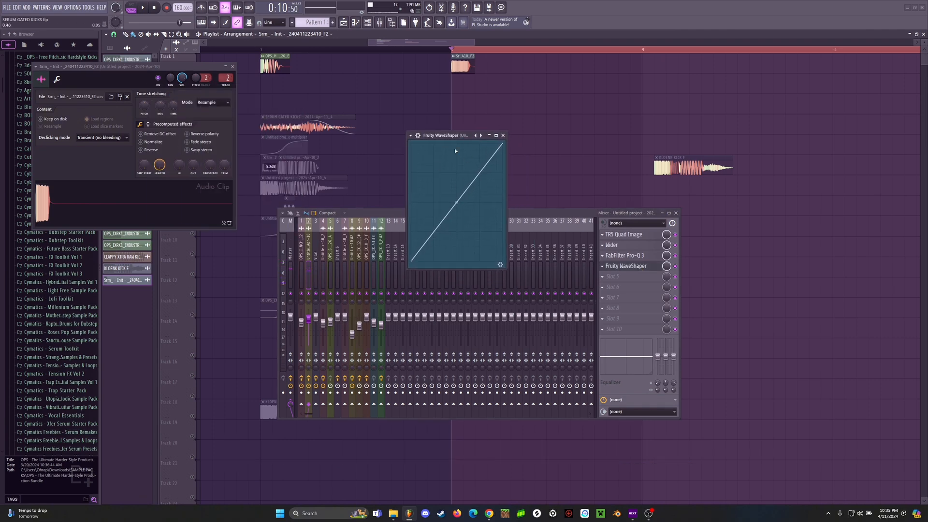
left_click(503, 135)
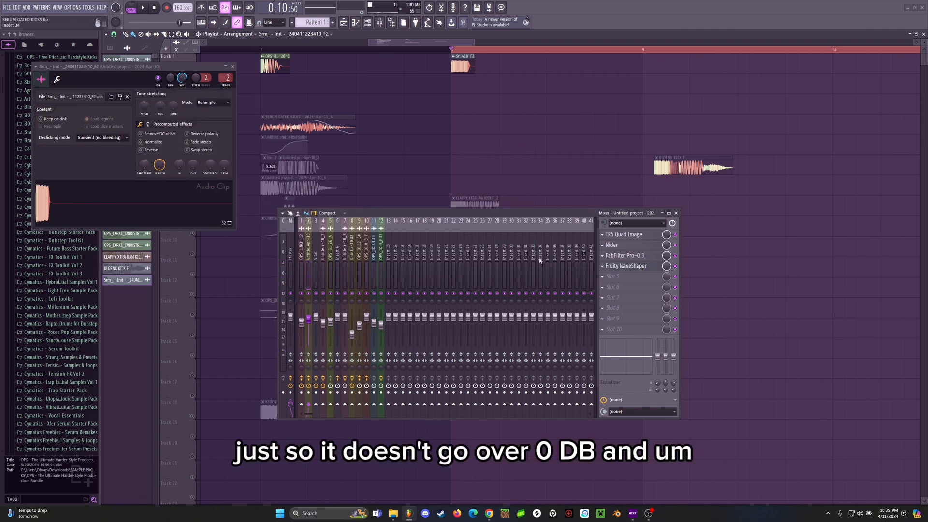
left_click(233, 66)
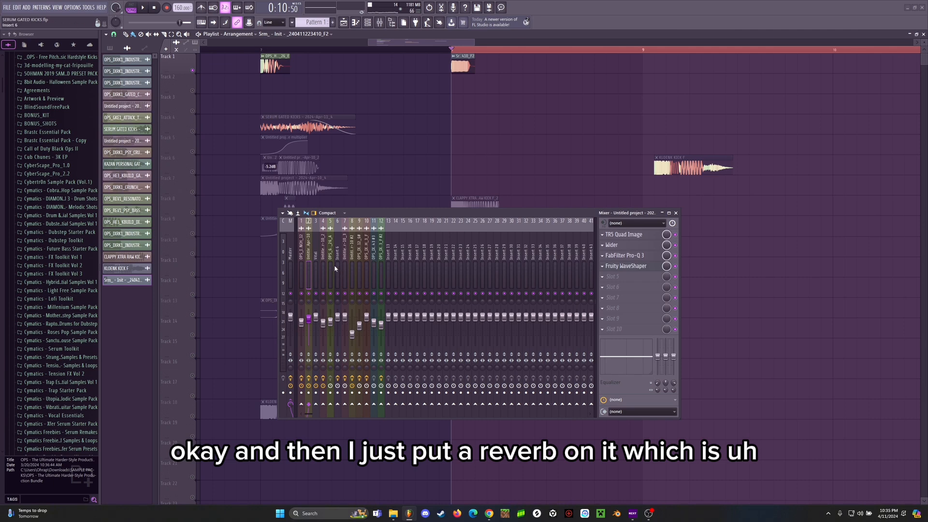
Step: Route mixer track 2 only to Insert 6, and examine the FabFilter Pro-R reverb on that track
right_click(339, 405)
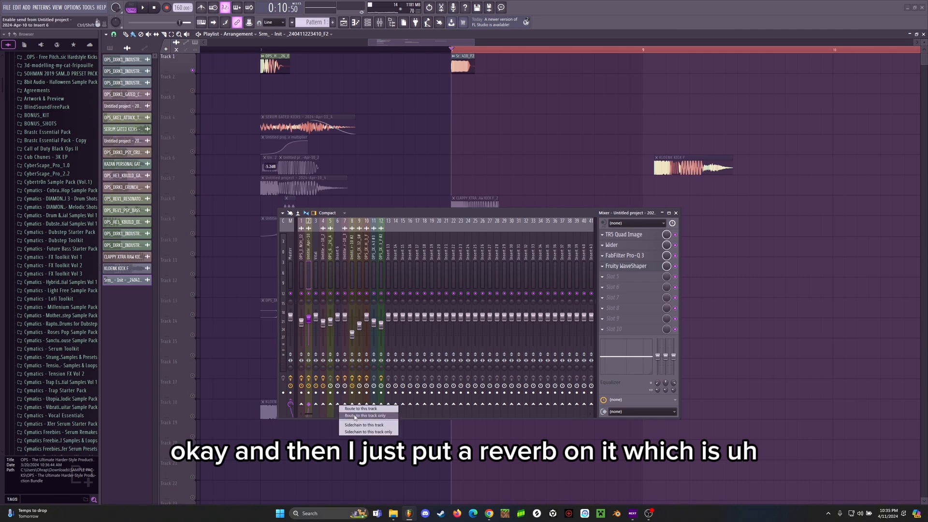
left_click(356, 416)
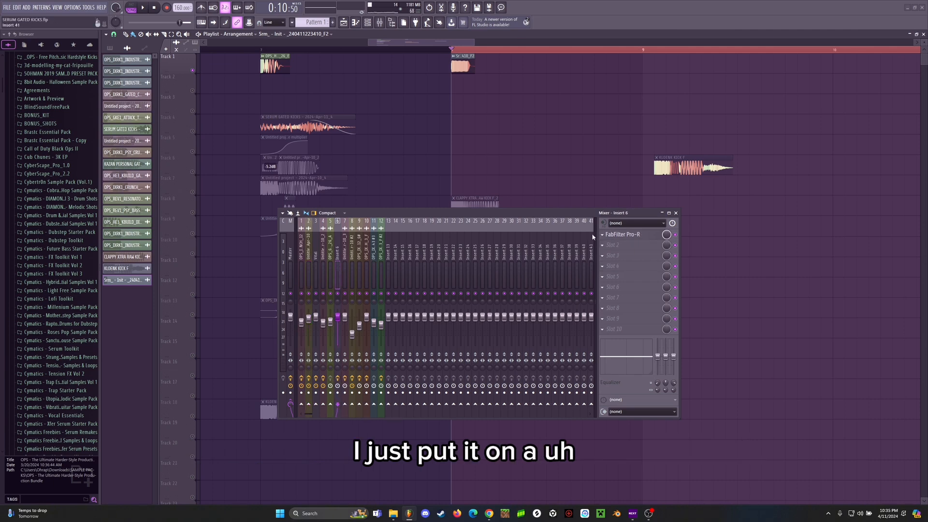
left_click(620, 238)
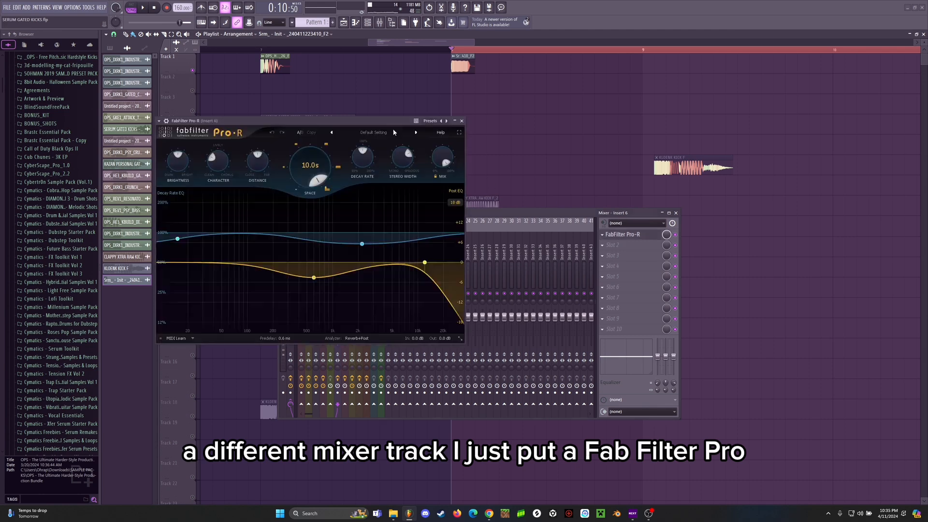
left_click_drag(343, 120, 461, 123)
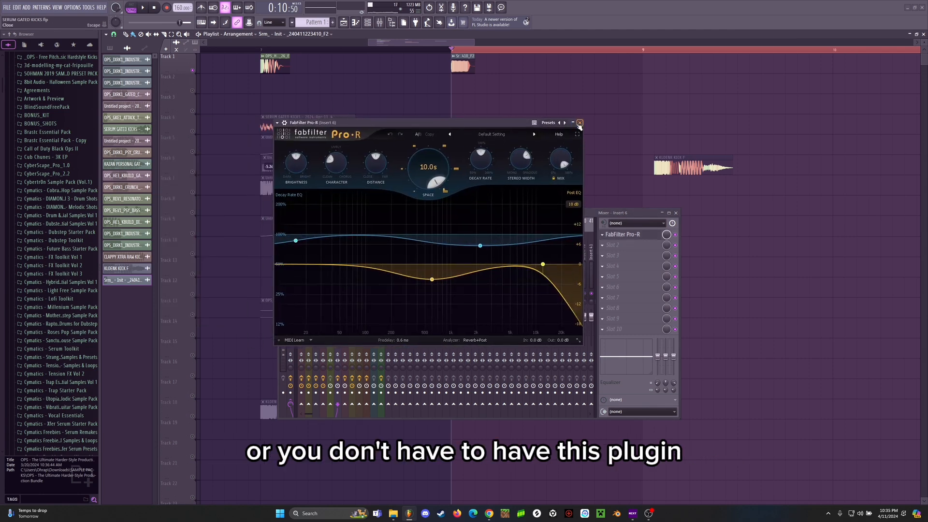
left_click_drag(580, 123, 597, 134)
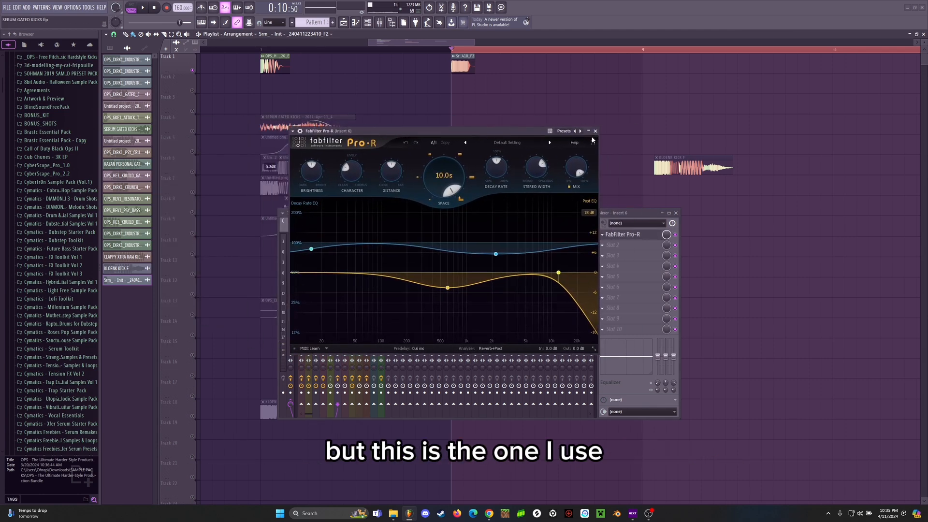
left_click(596, 132)
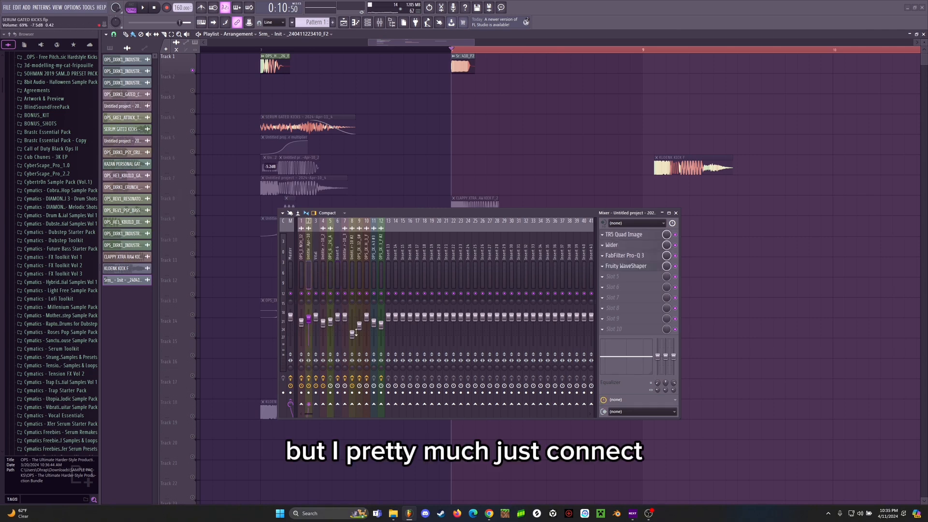
Step: Route mixer track 2 exclusively to the reverb track, Insert 6, and select the reverb track
right_click(338, 404)
left_click(365, 415)
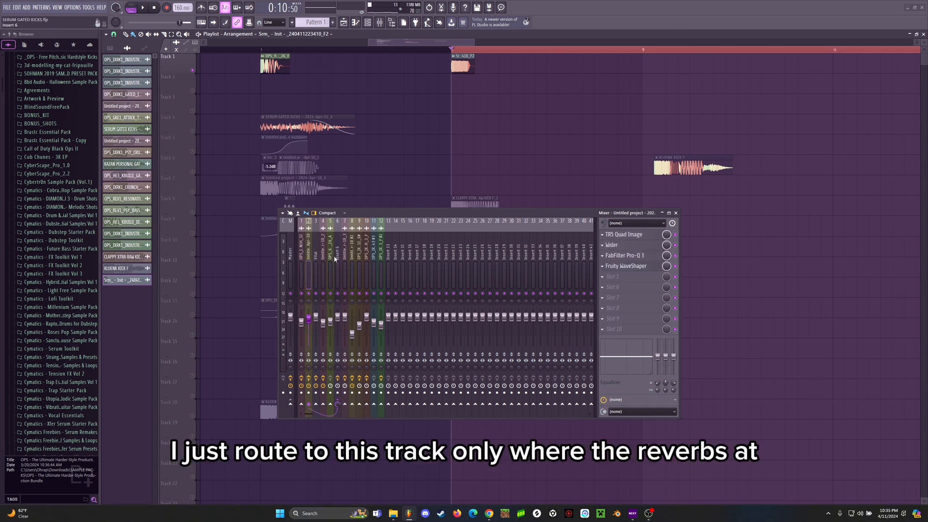
left_click(336, 266)
scroll(456, 51, "down", 5)
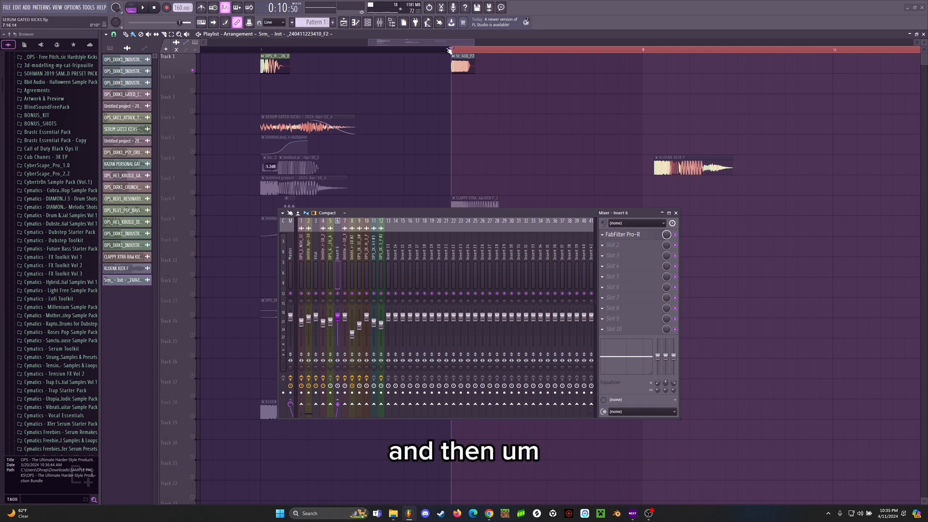
Step: Reload an empty Edison in the master track's second effect slot and arm it to record on input
left_click(290, 256)
left_click(603, 245)
left_click(610, 261)
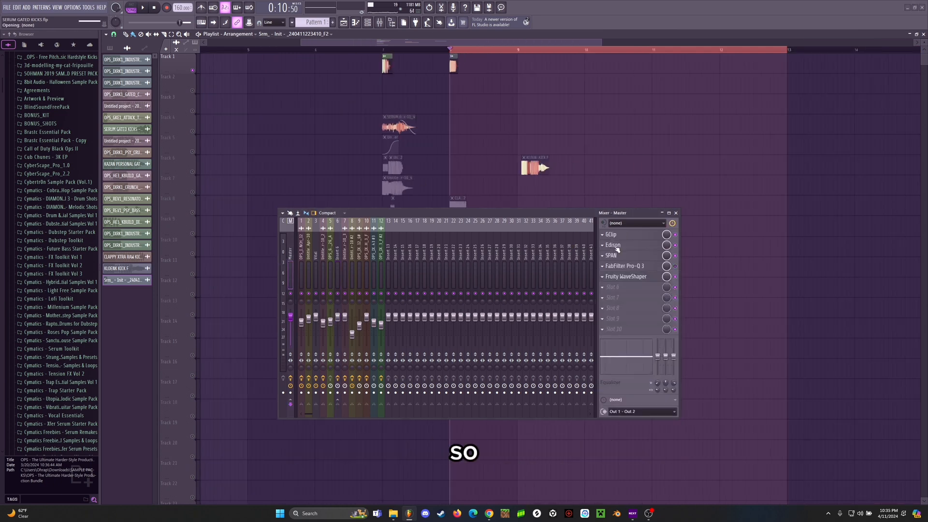
left_click(614, 247)
mouse_move(614, 254)
left_click(317, 61)
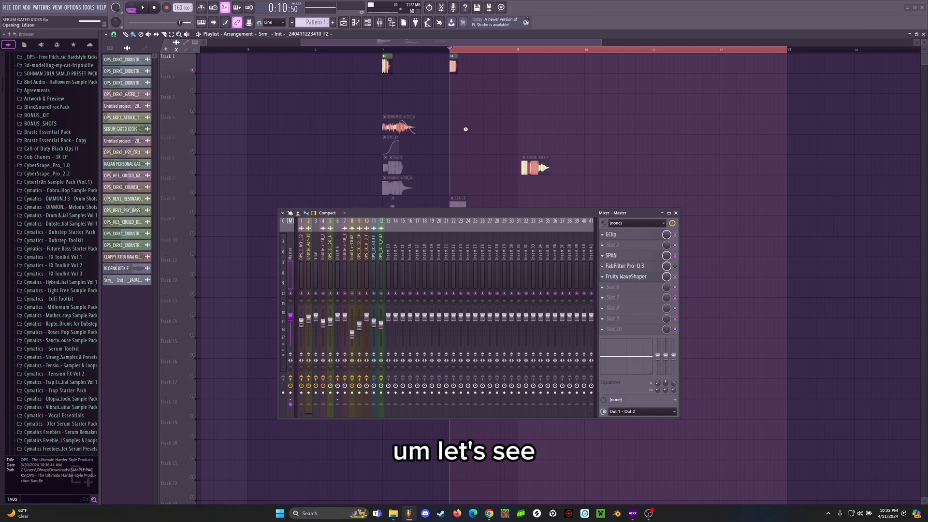
left_click(316, 169)
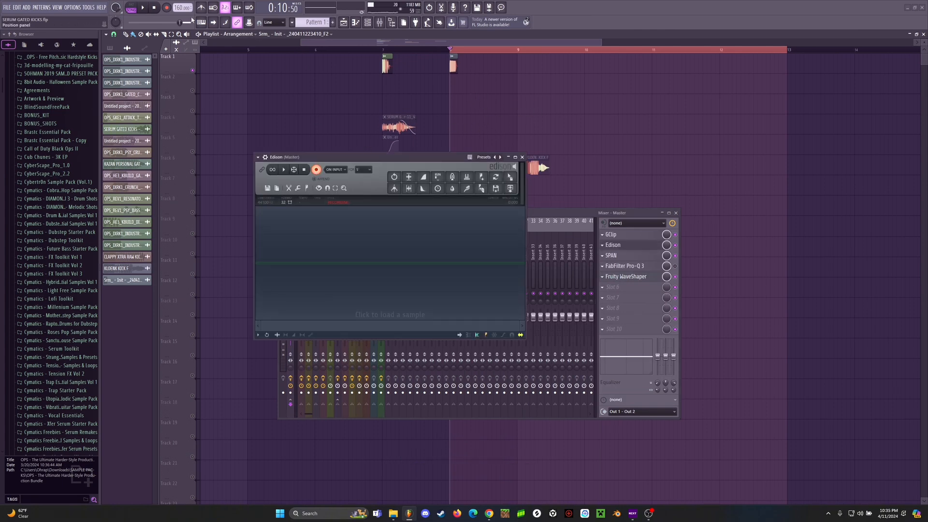
Step: Record the reverberated punch into Edison, place the recording on playlist Track 3 at bar 8, and close Edison and the mixer
left_click(147, 9)
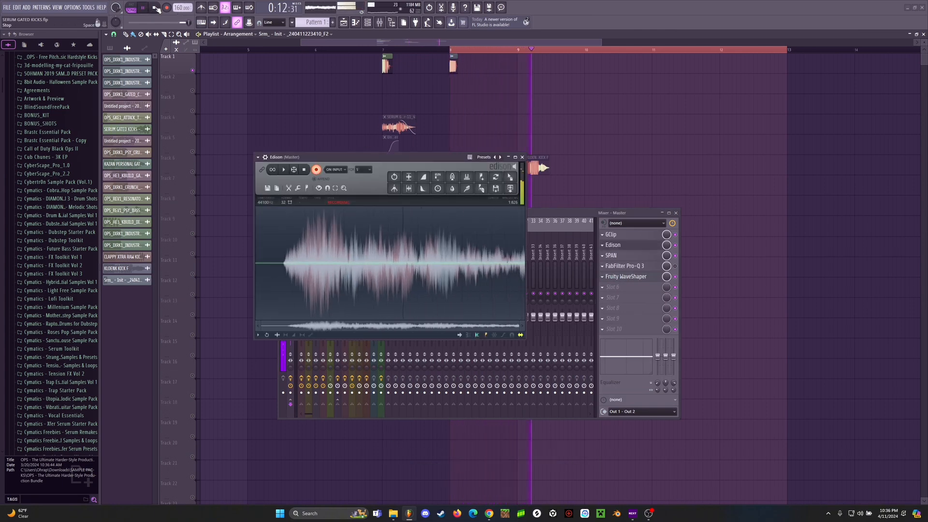
left_click(157, 8)
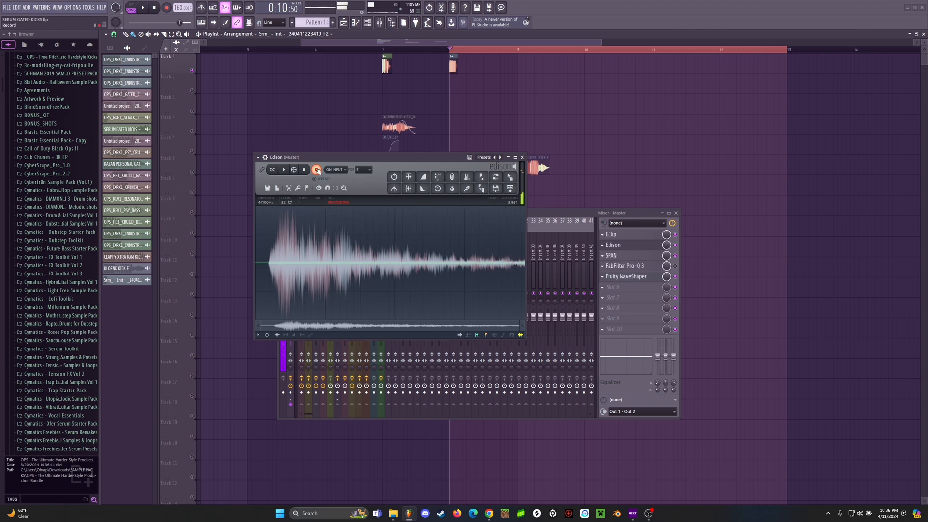
left_click(409, 177)
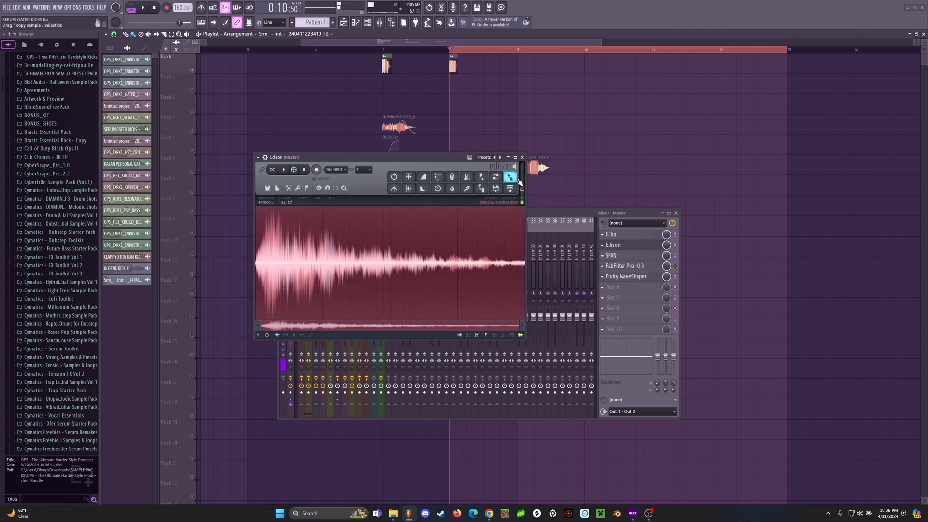
left_click_drag(519, 182, 452, 105)
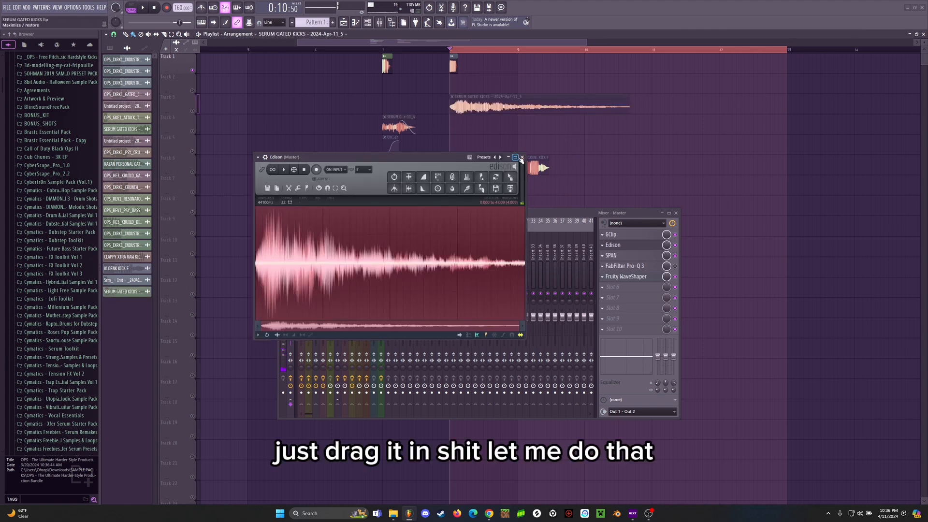
left_click(516, 158)
left_click(916, 4)
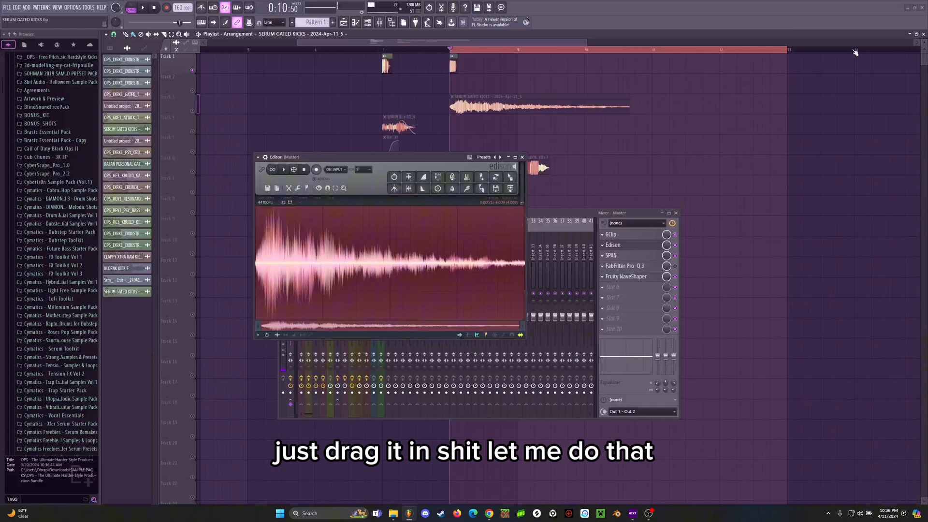
left_click(522, 157)
left_click(676, 213)
Step: Cut the tail off the recorded reverb clip so only its first beat remains, and reverse and normalize the sample
scroll(439, 97, "up", 5)
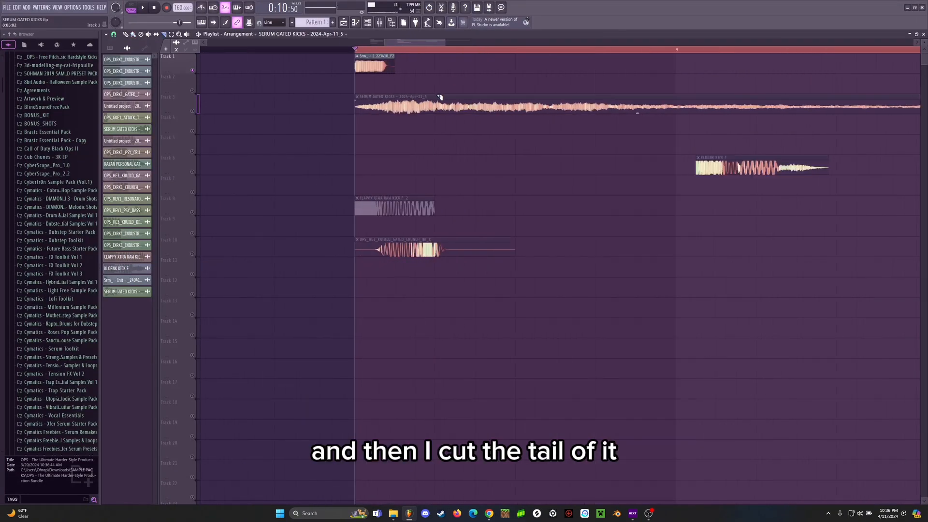
right_click(464, 106)
left_click(123, 291)
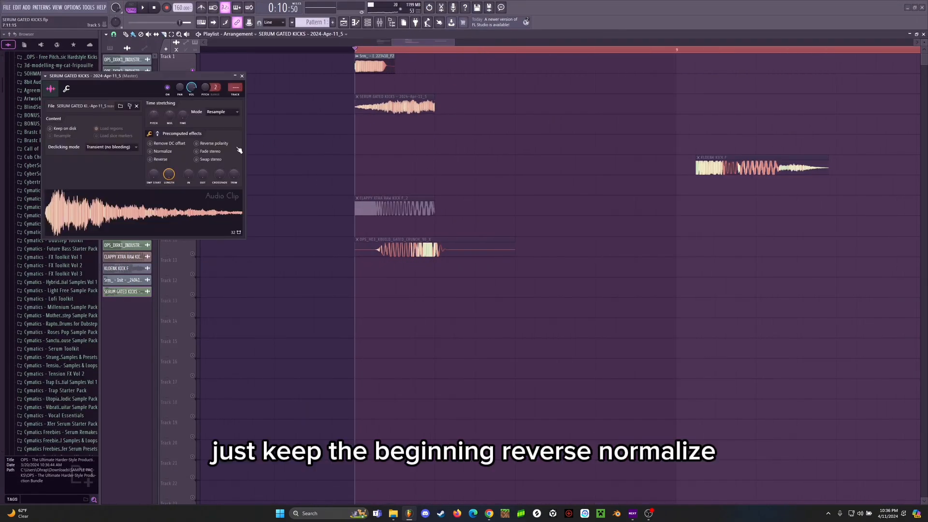
left_click(155, 161)
left_click(154, 152)
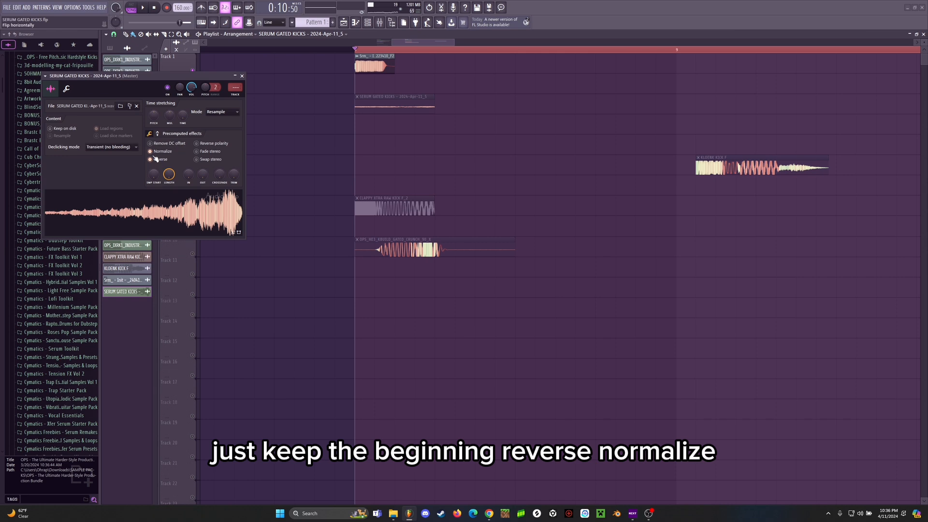
Step: Set the reverb clip's stretching mode to Stretch, adjust its time, and slip the sample to a louder section within the clip
left_click(222, 111)
left_click(213, 118)
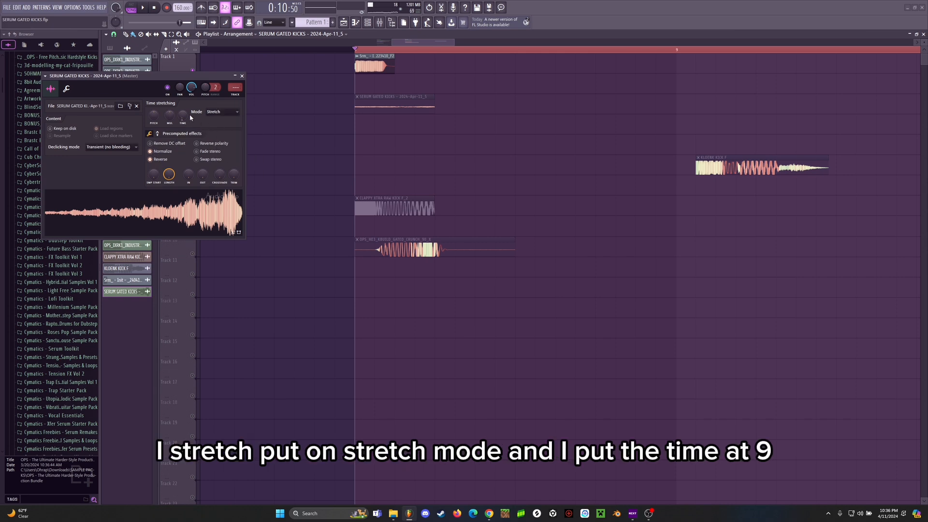
right_click(184, 118)
left_click(191, 120)
left_click(241, 76)
scroll(383, 89, "down", 5)
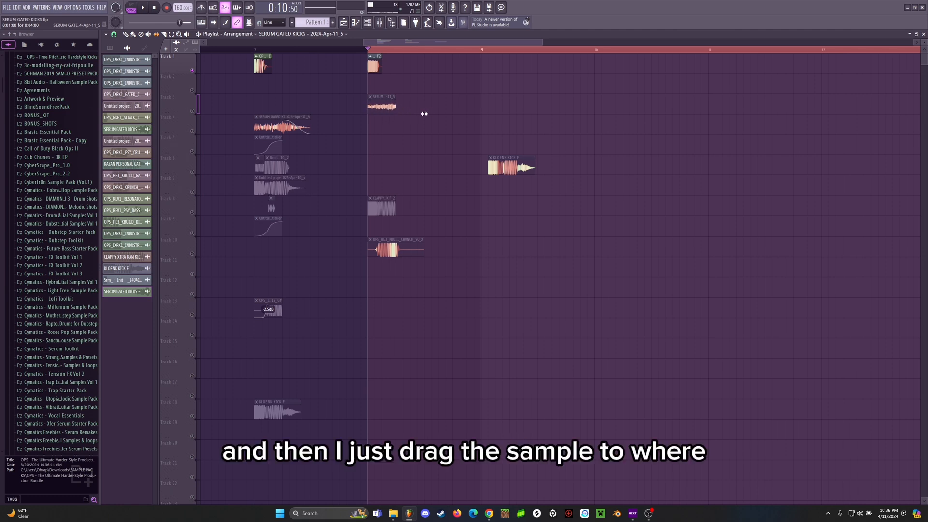
scroll(397, 59, "up", 3)
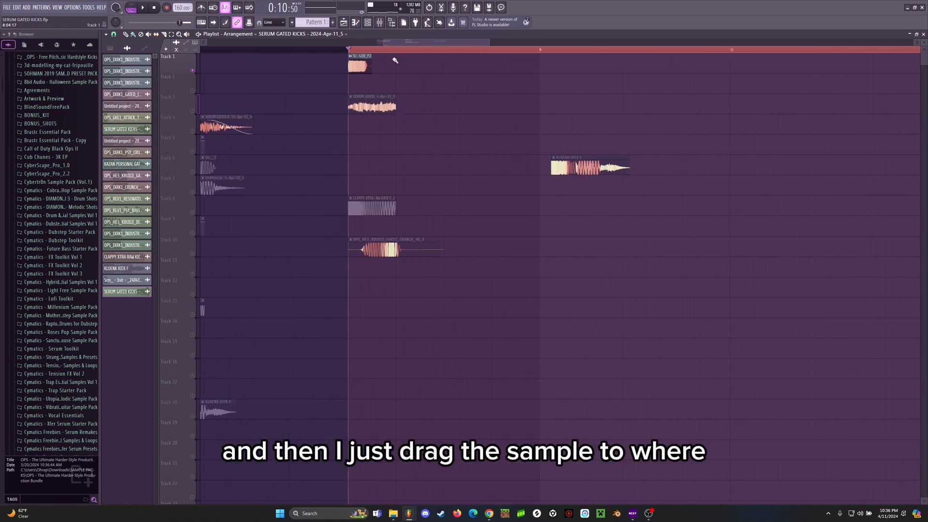
Step: Create a volume automation clip for the reverb clip on Track 4 and shape it as a rising S-curve
left_click(351, 97)
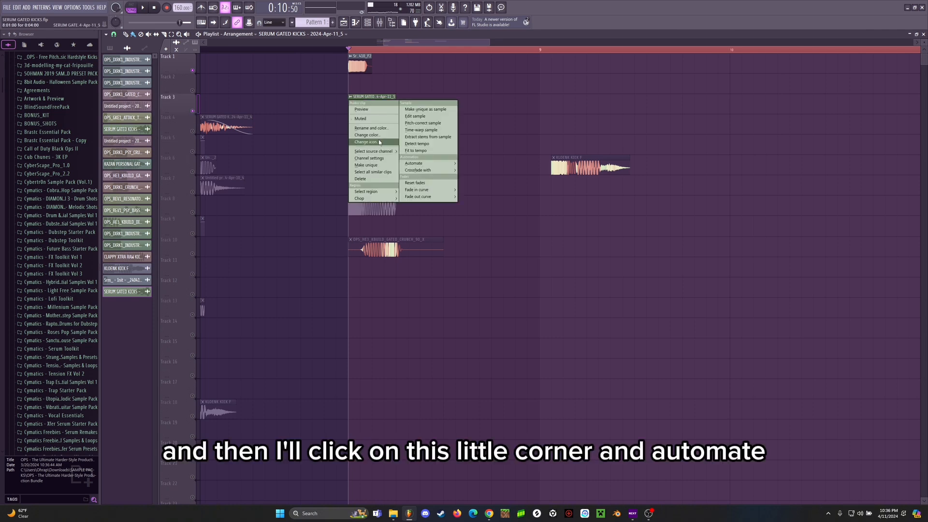
left_click(350, 97)
left_click(351, 97)
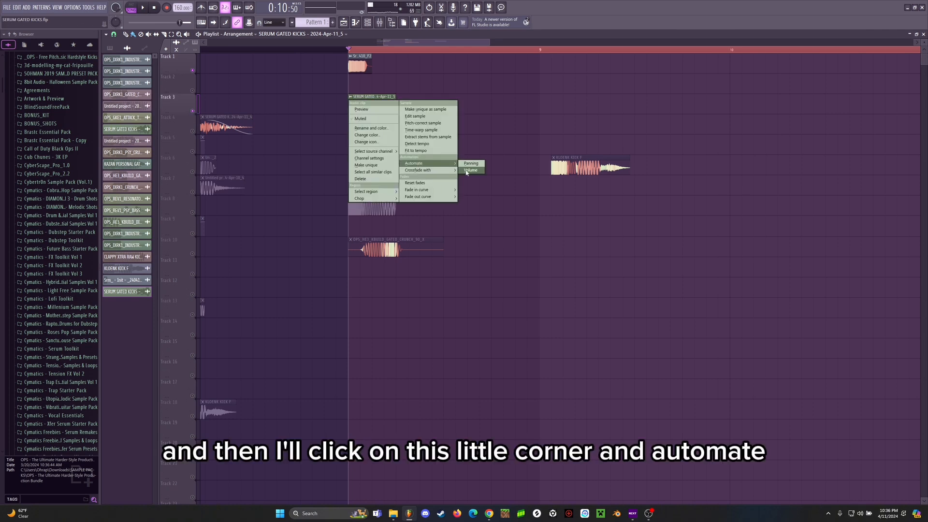
left_click(466, 170)
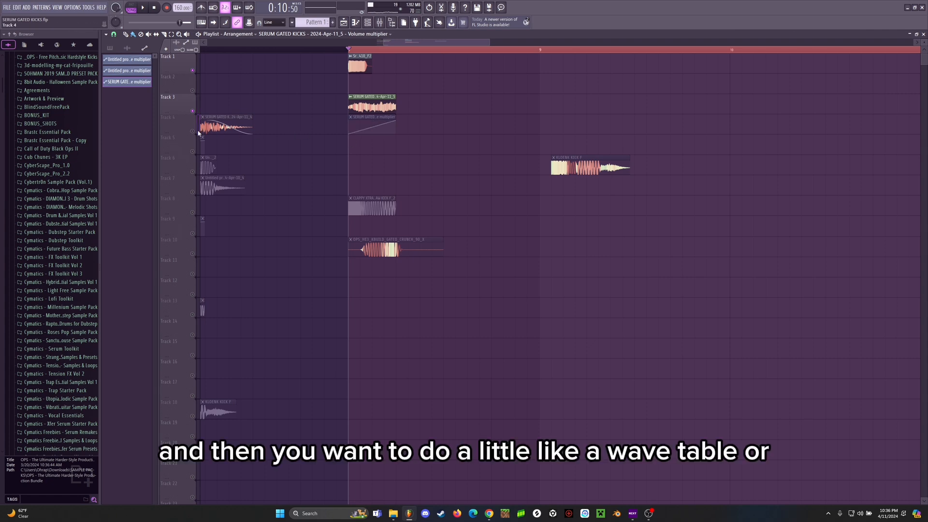
scroll(376, 52, "up", 3)
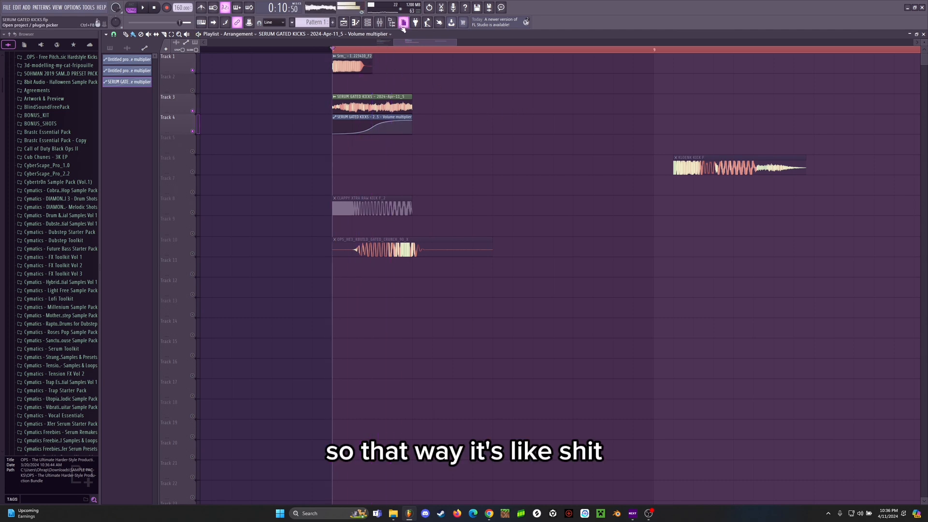
Step: Route the punch's mixer track 2 only to the Master, play the kick to check it, and close the mixer
left_click(379, 22)
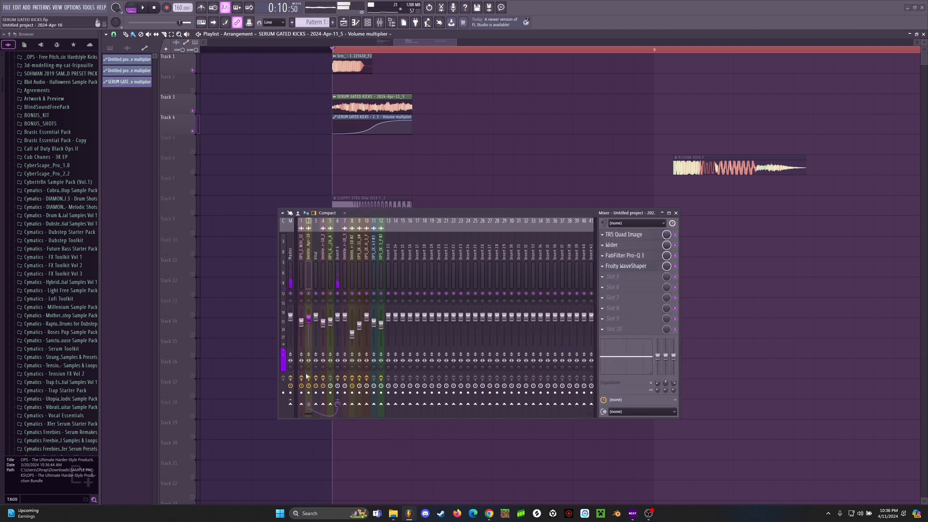
right_click(291, 404)
left_click(301, 412)
scroll(335, 49, "up", 1)
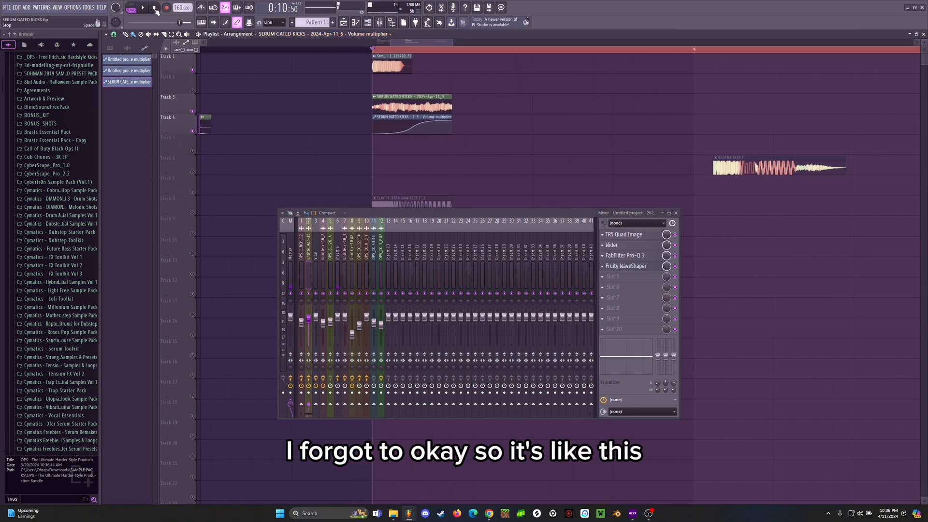
key("space")
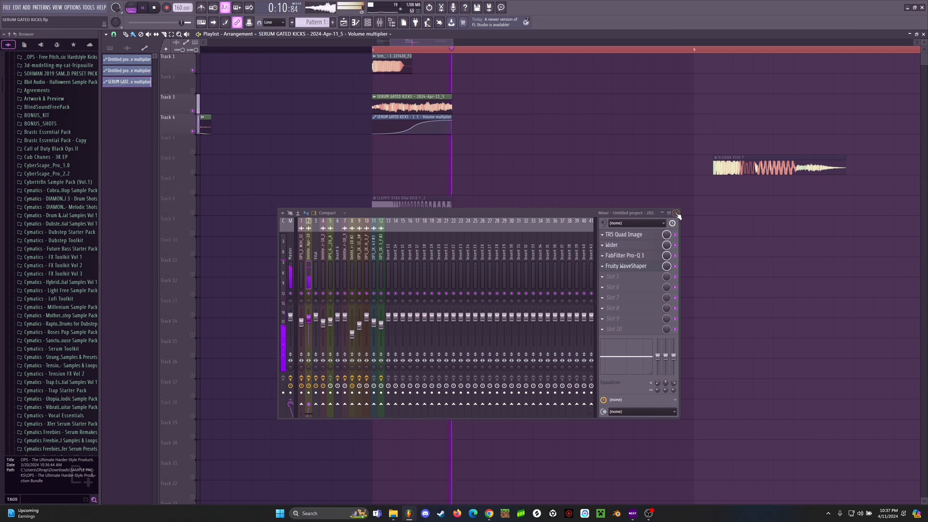
left_click(676, 213)
key("space")
Step: Assign the reversed reverb clip on Track 3 to mixer track 7 in its channel settings
double_click(426, 117)
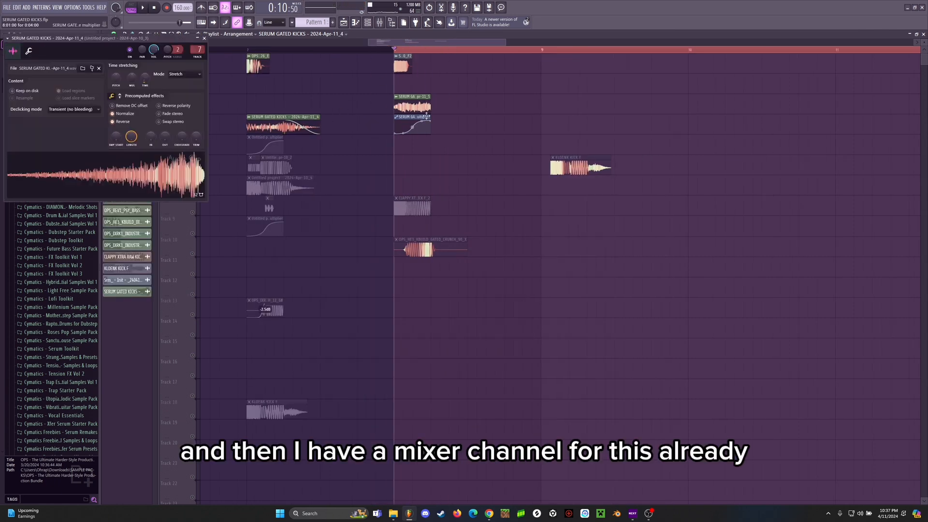
double_click(412, 105)
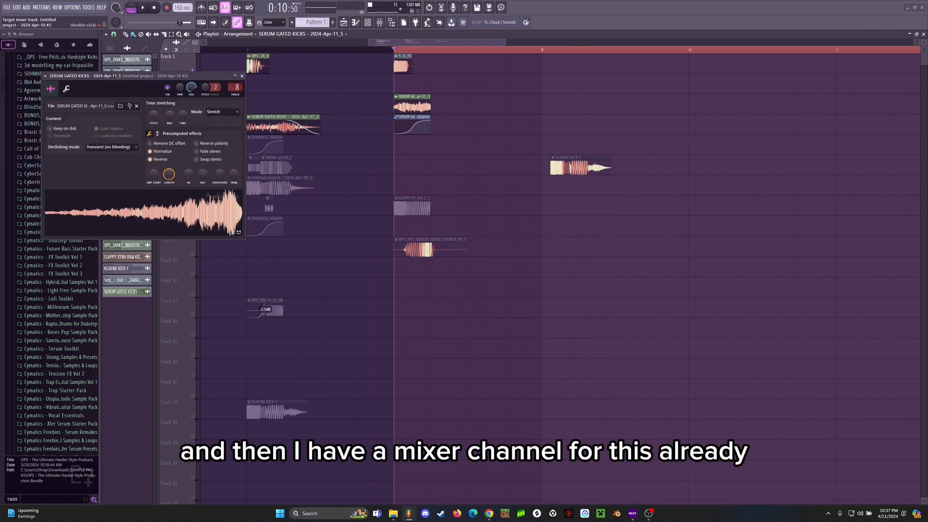
left_click(242, 76)
Step: Show mixer track 7, play the layered kick, and set the playback loop to the first beat of bar 8
scroll(434, 50, "up", 3)
key("space")
left_click(380, 23)
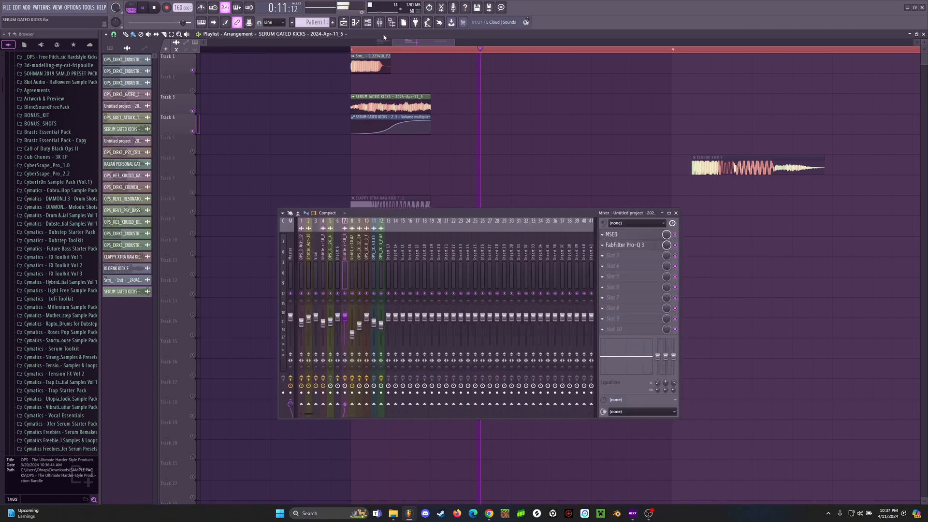
key("space")
key("space")
key("space")
left_click_drag(351, 50, 429, 62)
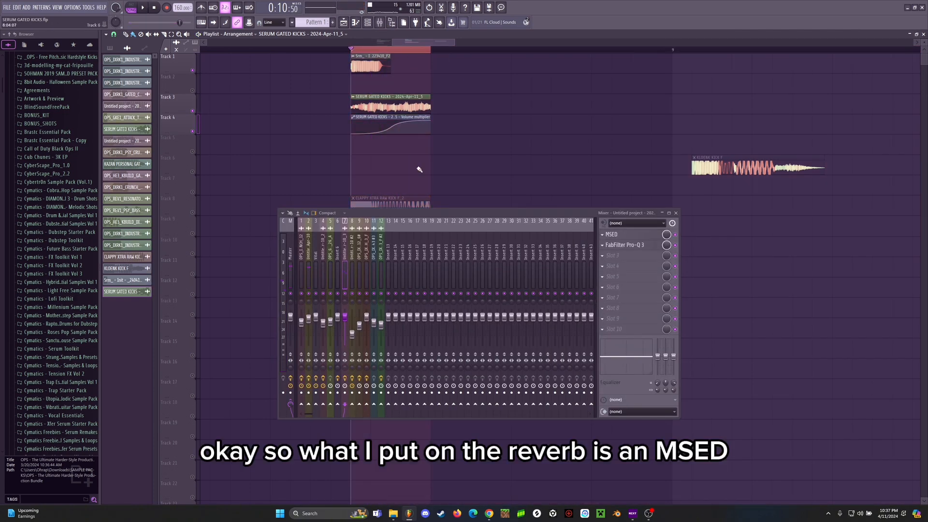
Step: Examine the MSED mid and side gain settings on mixer track 7 and listen to the kick with the reverb
left_click(604, 236)
left_click(648, 236)
left_click(649, 235)
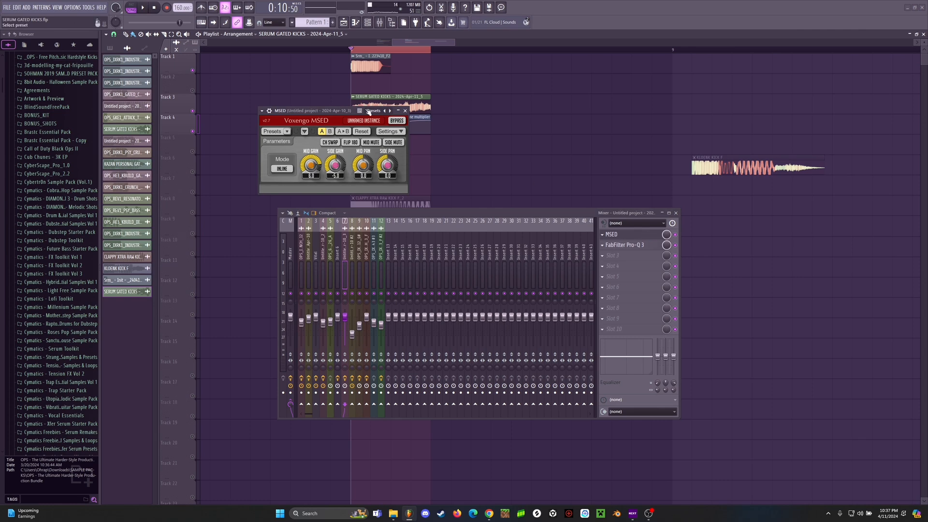
left_click_drag(369, 111, 448, 129)
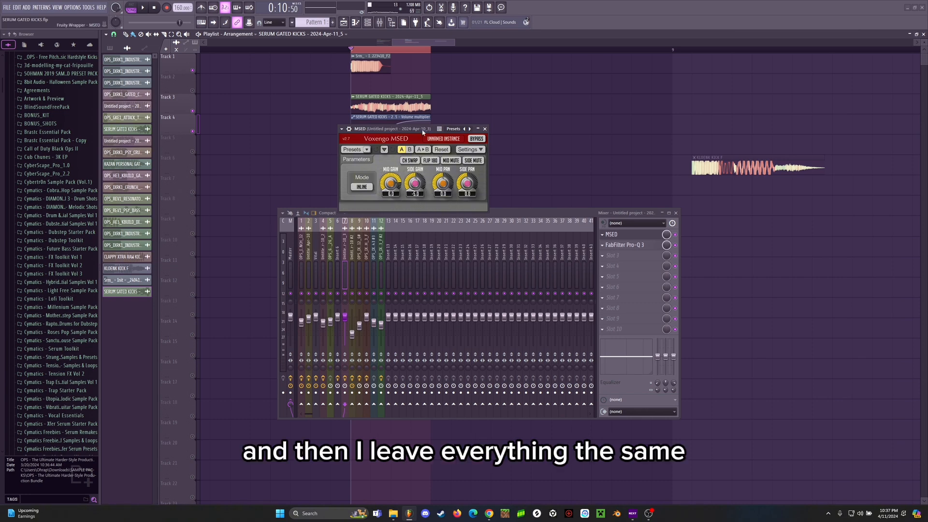
left_click_drag(410, 129, 437, 143)
left_click(495, 142)
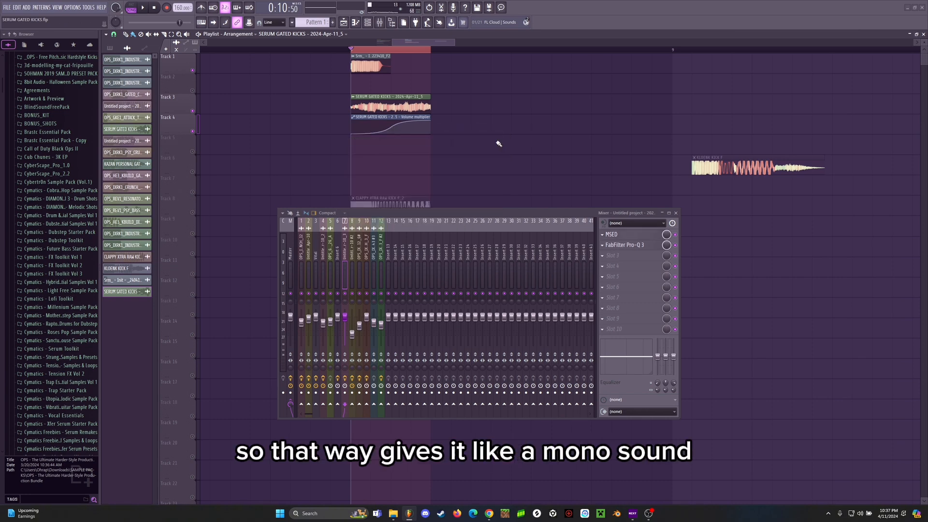
scroll(395, 53, "up", 2)
key("space")
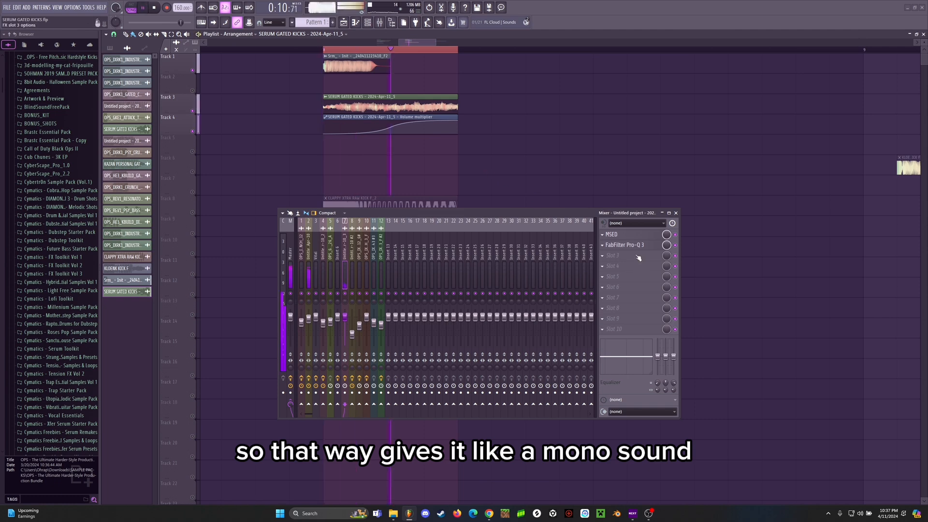
key("space")
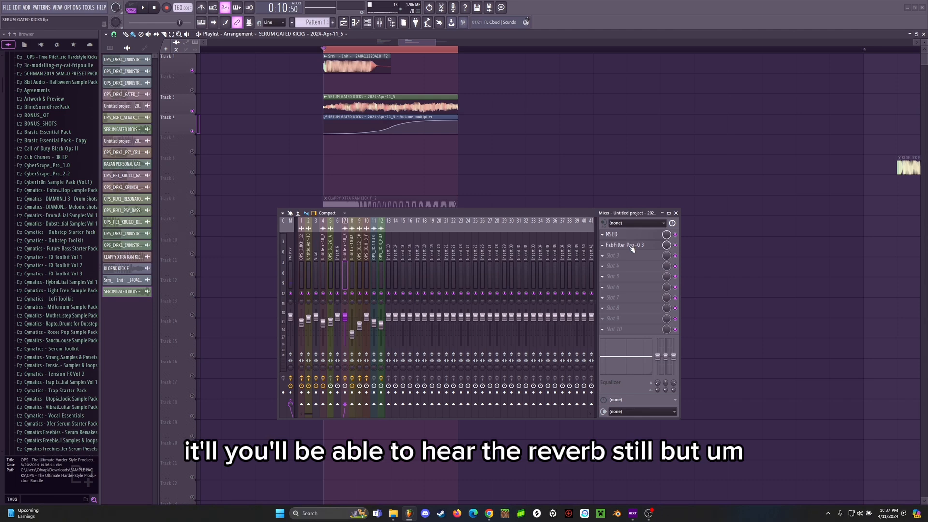
Step: In Pro-Q 3 on mixer track 7, shift the mid dip down to about 2 kHz, lower the high-frequency boost, and close the mixer
left_click(631, 247)
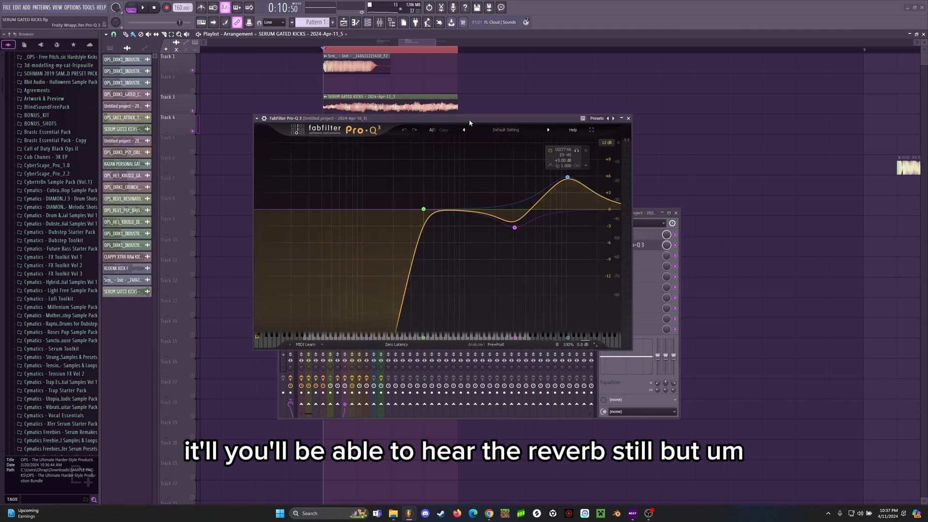
left_click_drag(469, 121, 462, 153)
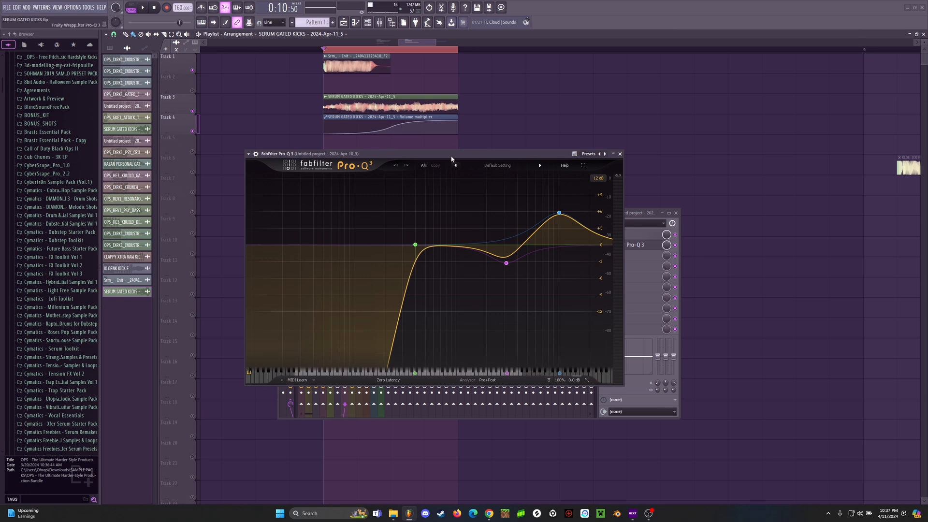
mouse_move(451, 155)
left_mouse_down()
mouse_move(454, 128)
mouse_move(457, 143)
left_mouse_up()
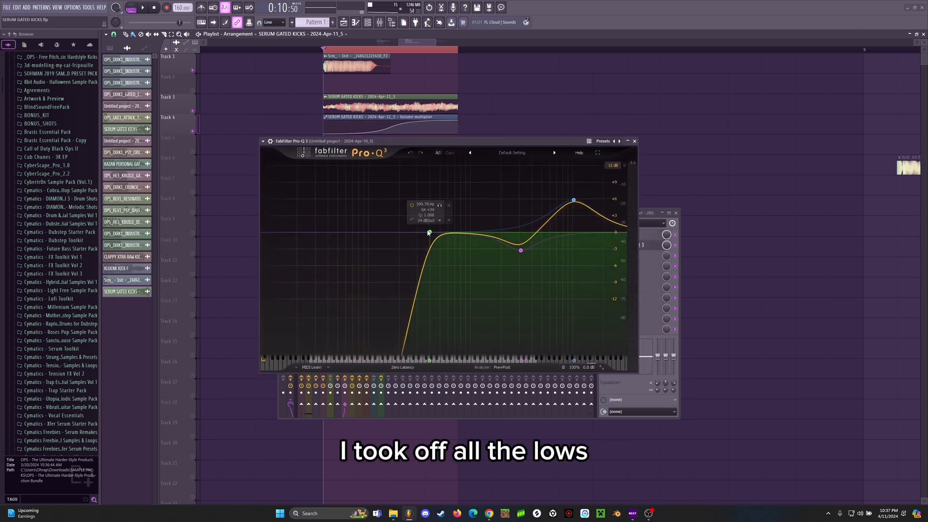
mouse_move(520, 251)
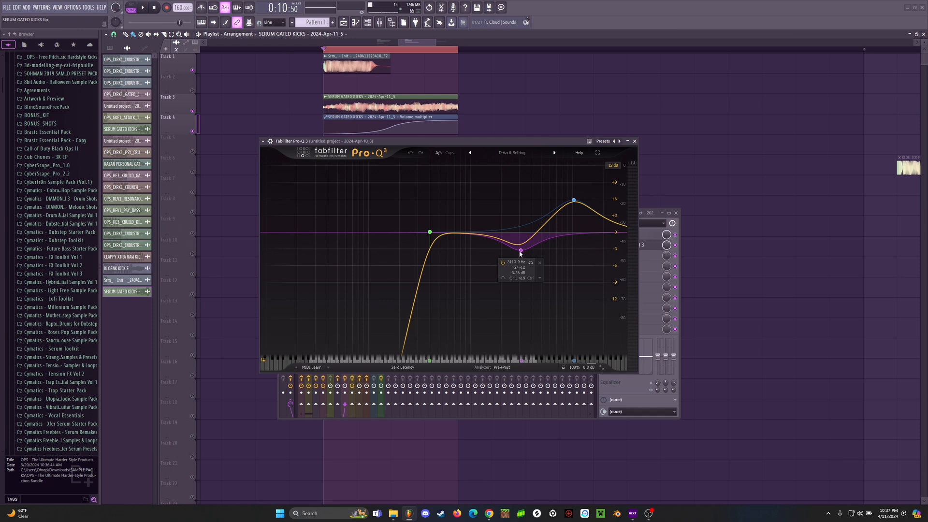
key("space")
left_click_drag(520, 252, 502, 252)
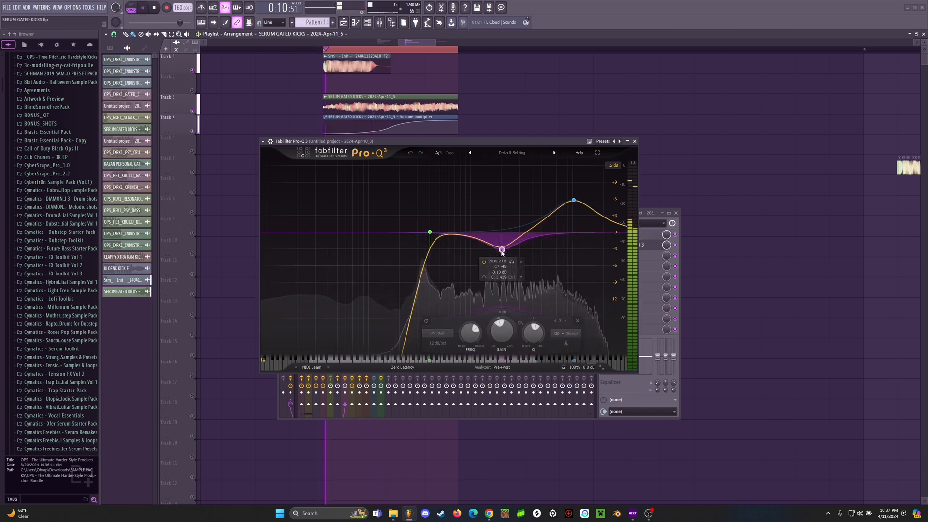
left_click_drag(573, 200, 579, 221)
key("space")
left_click(634, 141)
left_click(675, 213)
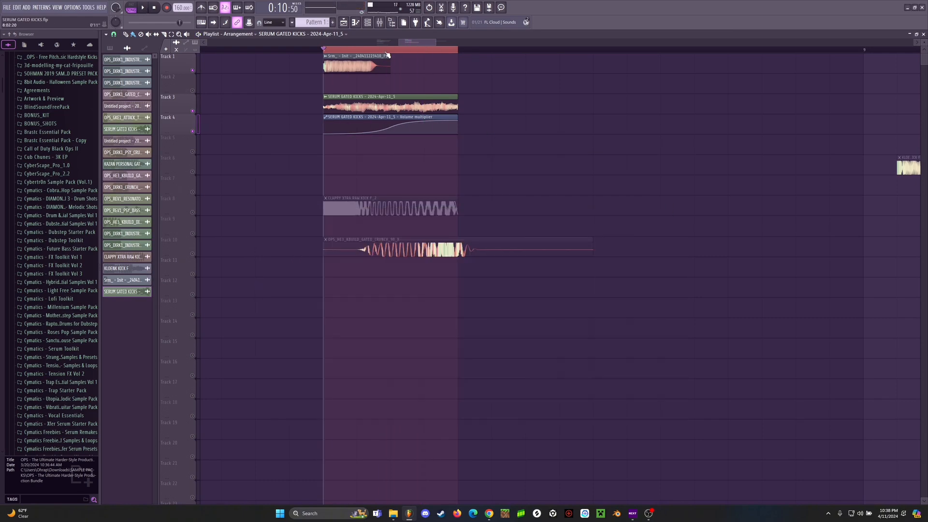
Step: Move the OPS_HE3_KBUILD_GATED_CRUNCH_90_X clip up to Track 5 at bar 8, enable that track, and play the layered kick
scroll(387, 55, "down", 4)
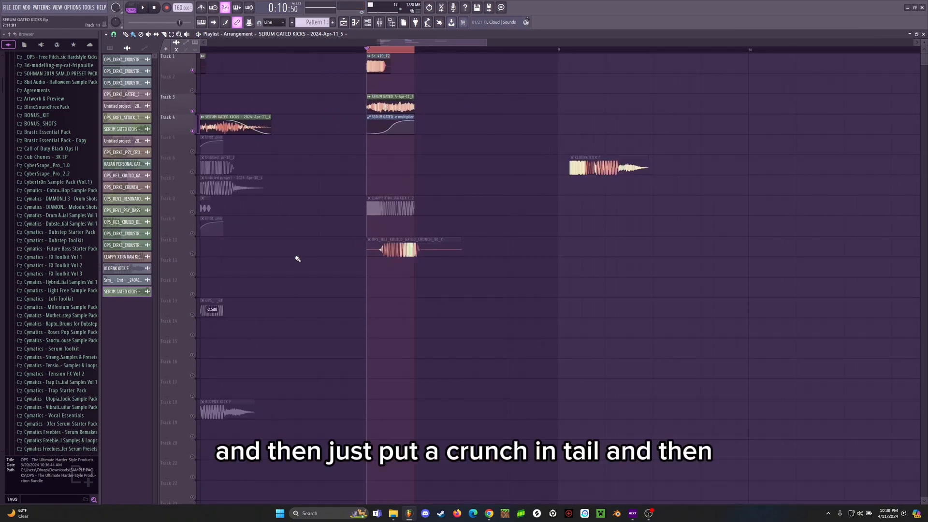
left_click_drag(446, 241, 445, 139)
left_click(192, 151)
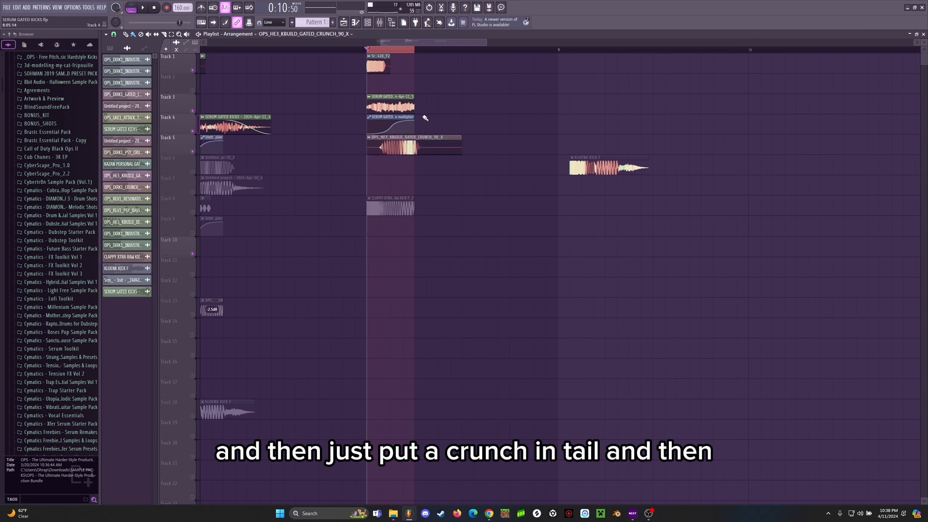
scroll(393, 54, "up", 3)
key("space")
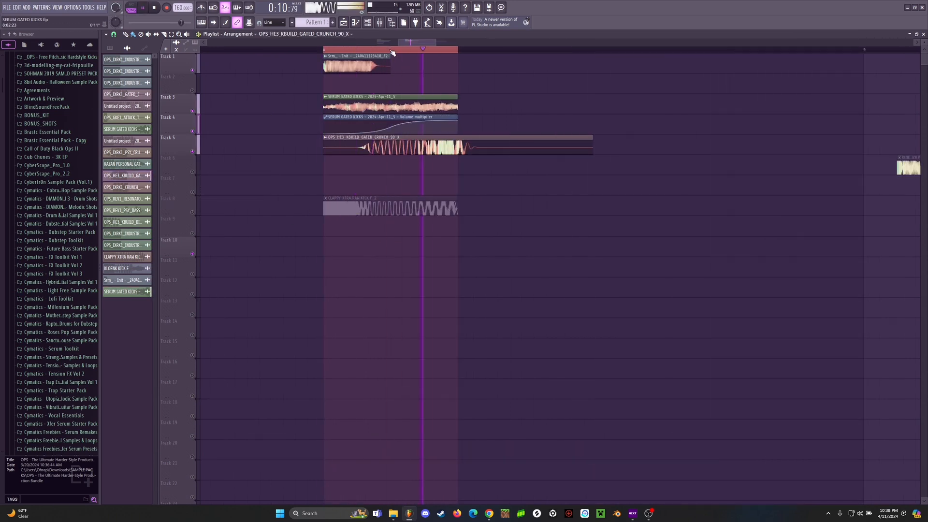
scroll(393, 52, "down", 1)
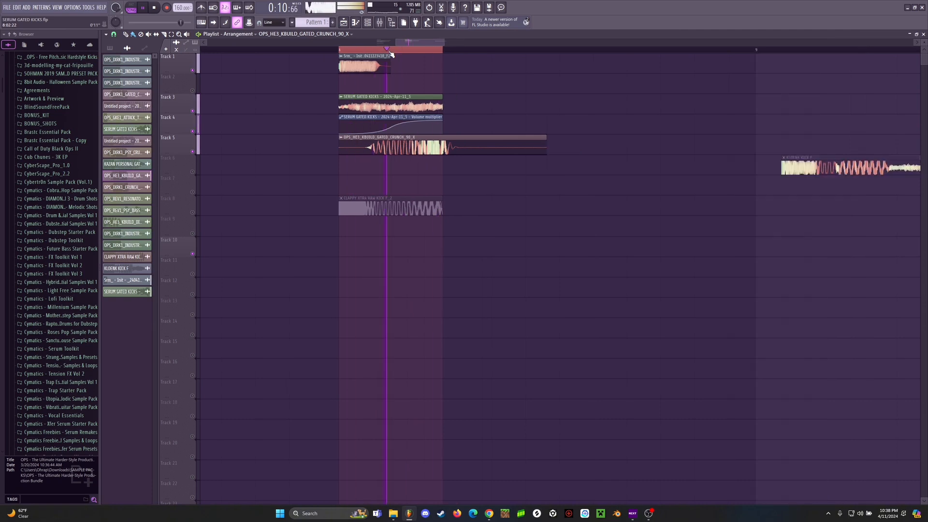
key("space")
Step: Mute the crunch clip on Track 5 and open the Crunches folder of OPS - Gated Kick Expansion (Vol. 1) in the browser
right_click(493, 144, "alt")
scroll(422, 52, "down", 2)
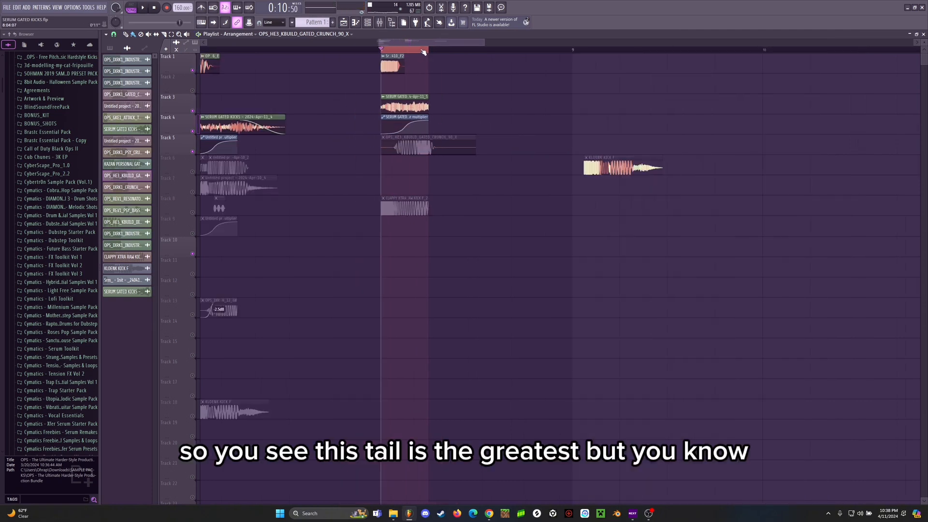
scroll(425, 44, "up", 1)
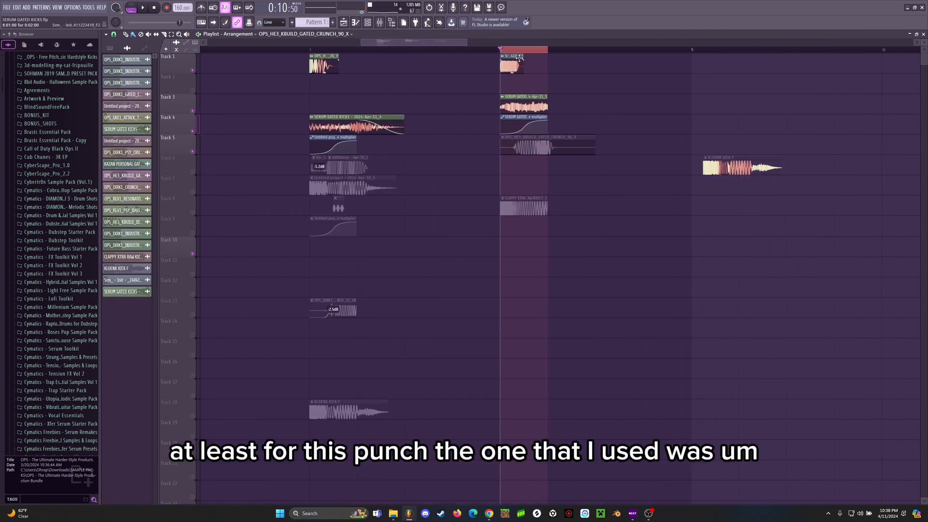
scroll(519, 57, "down", 1)
scroll(84, 169, "down", 12)
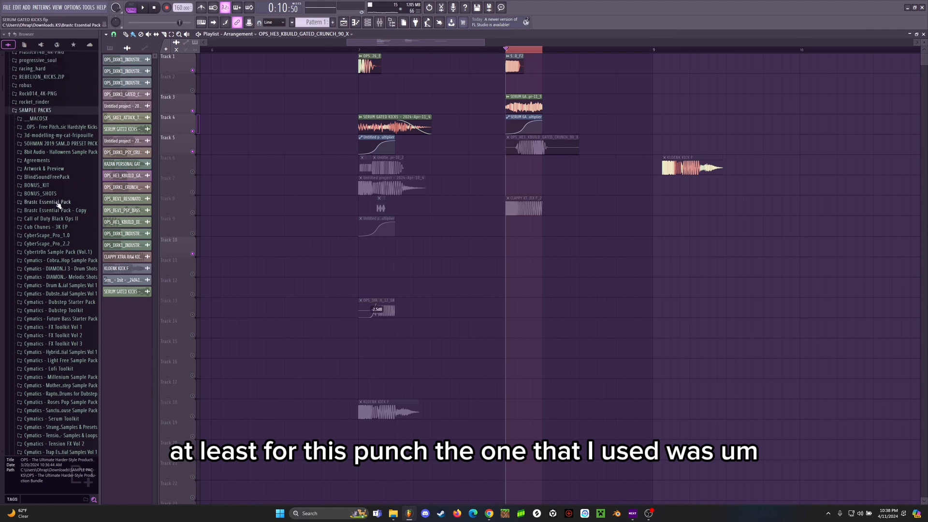
scroll(68, 196, "down", 10)
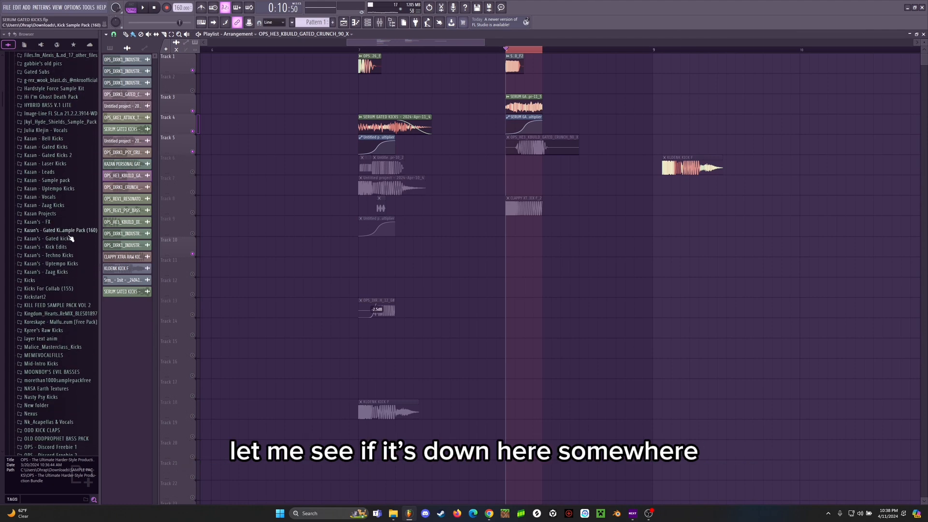
left_click(73, 204)
scroll(73, 203, "down", 6)
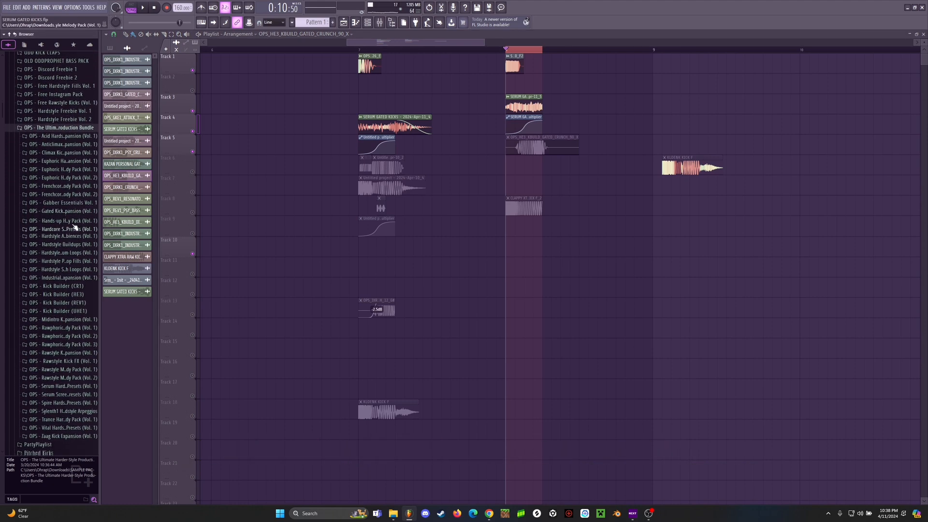
left_click(62, 128)
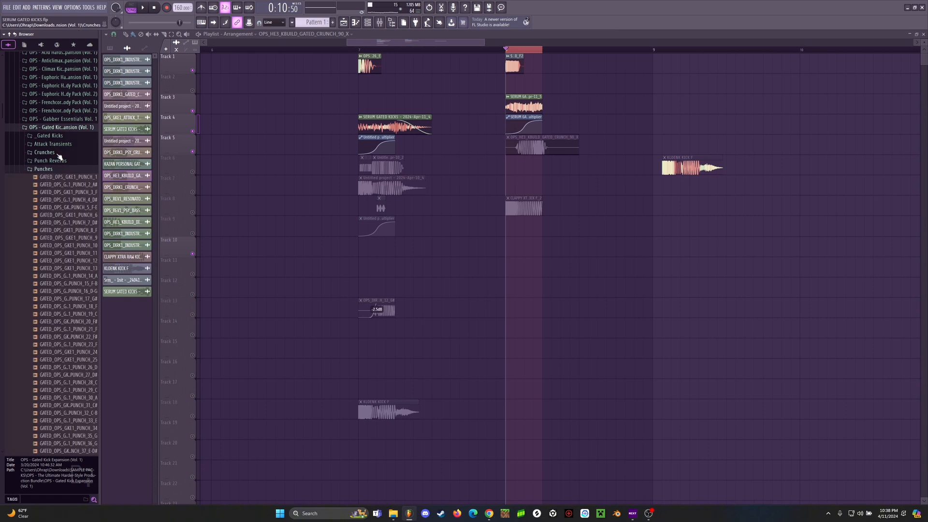
left_click(57, 153)
Step: Preview the GATED_OPS_GKE1 crunch samples in the Crunches folder, comparing those around CRUNCH_8 to CRUNCH_21 and CRUNCH_34 to CRUNCH_37
left_click(66, 214)
left_click(67, 221)
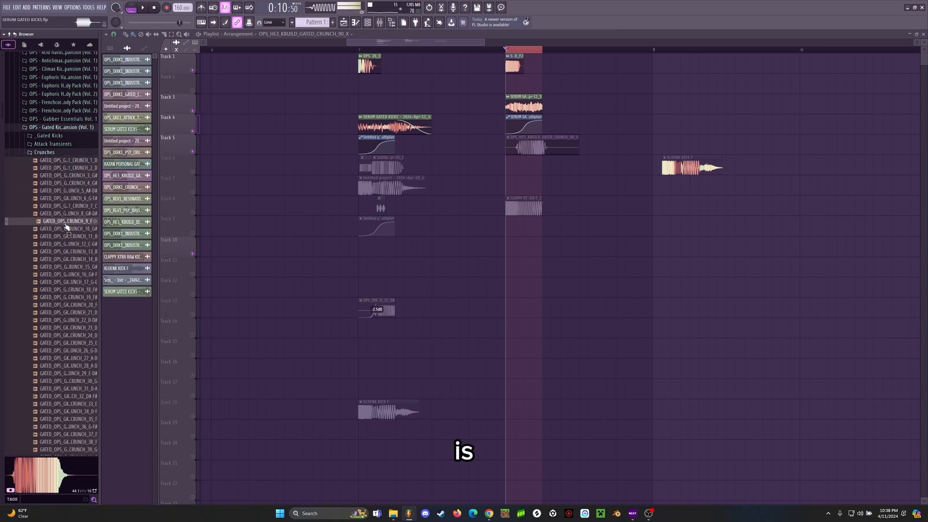
left_click(68, 229)
left_click(70, 236)
left_click(71, 244)
left_click(73, 259)
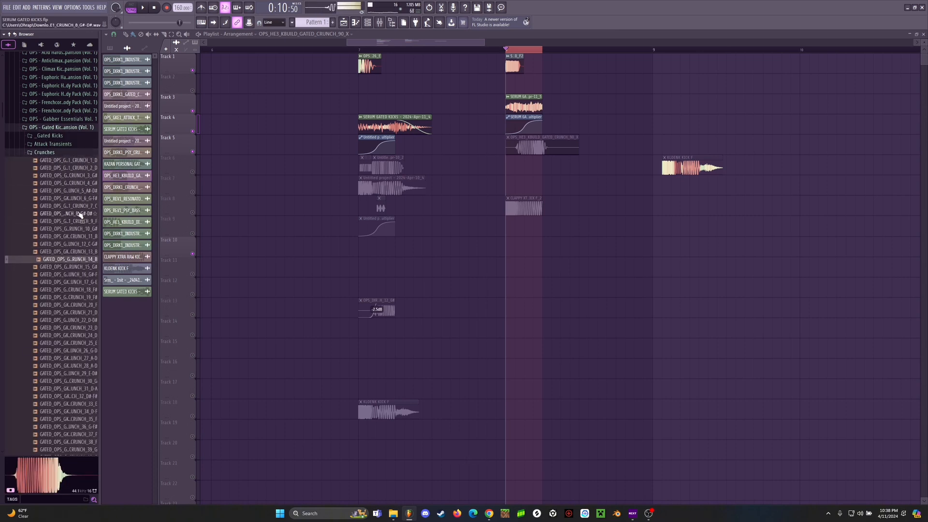
left_click(78, 208)
left_click(73, 237)
scroll(71, 256, "down", 3)
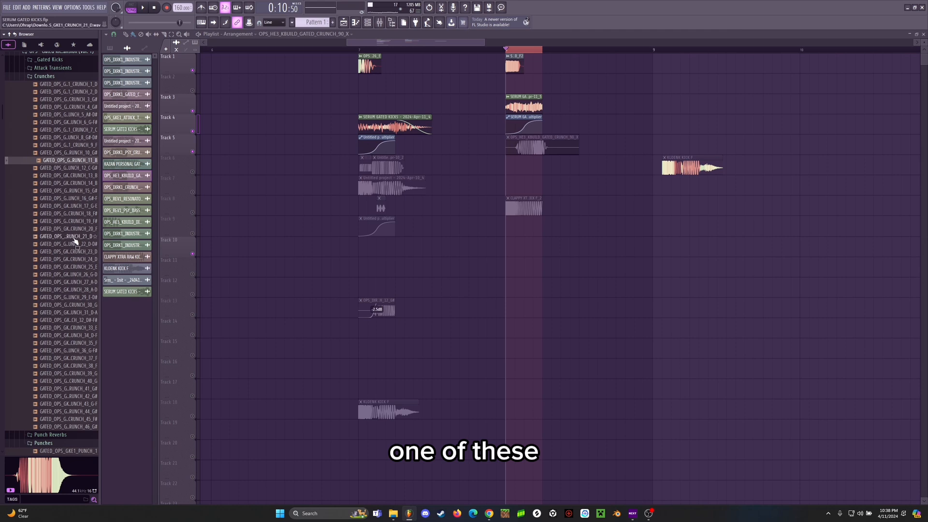
left_click(76, 245)
left_click(77, 259)
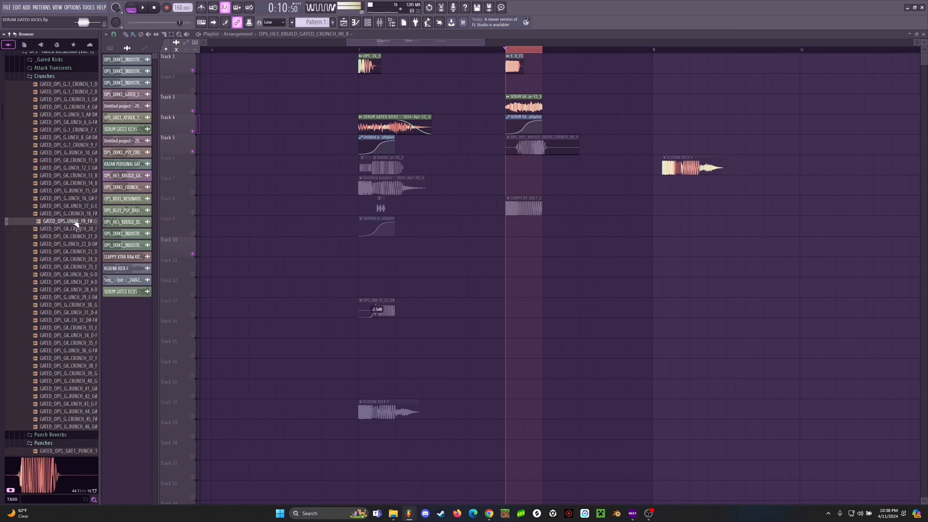
left_click(75, 222)
left_click(79, 206)
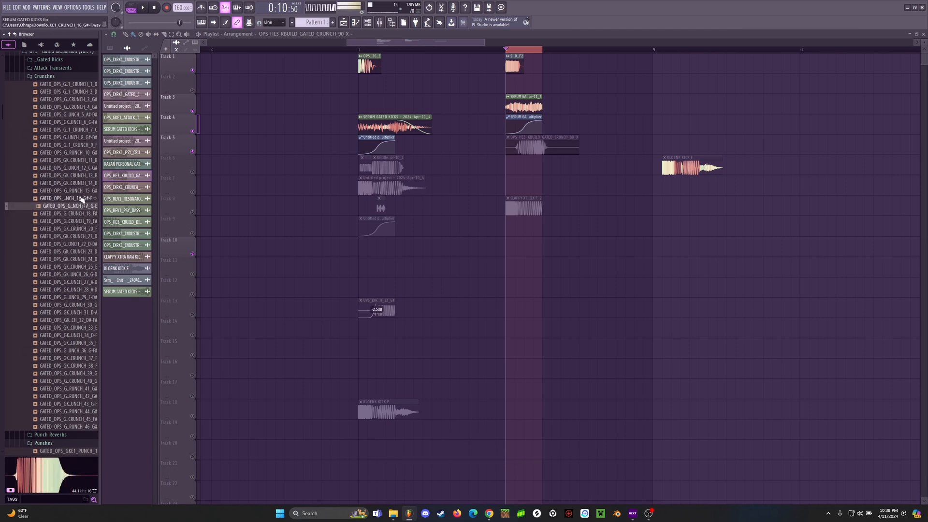
left_click(79, 198)
left_click(78, 185)
left_click(80, 190)
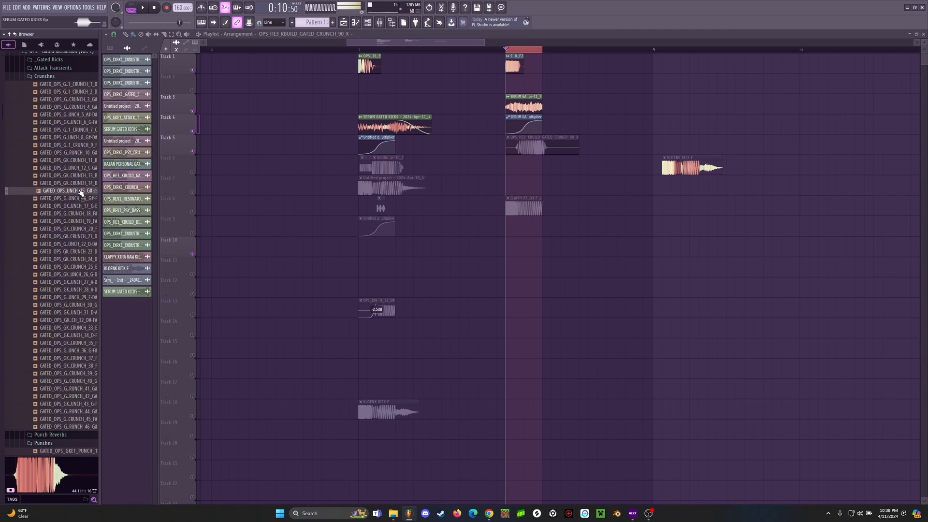
left_click(64, 303)
left_click(72, 335)
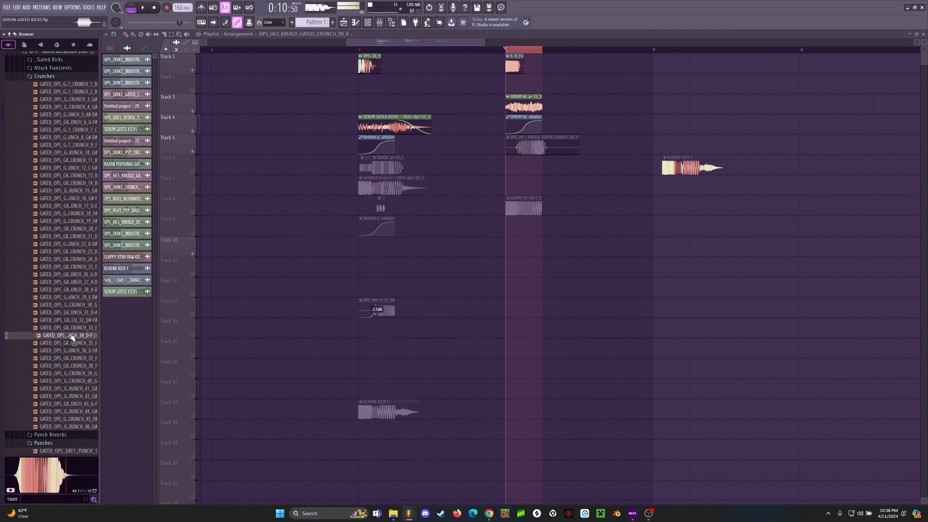
left_click(73, 342)
left_click(74, 350)
left_click(73, 358)
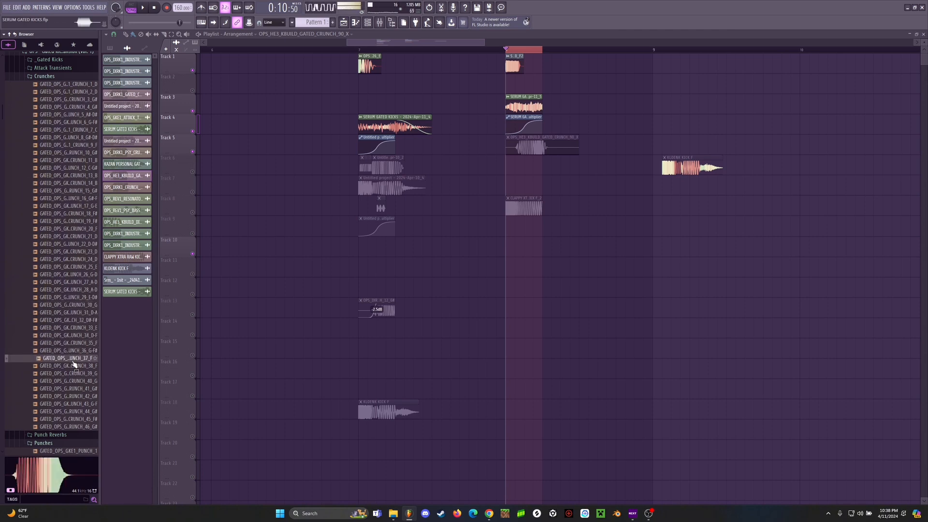
left_click(73, 352)
left_click(73, 344)
left_click(75, 351)
Step: Place GATED_OPS_GKE1_CRUNCH_36_G-F# on Track 6 at bar 8 and check its audio clip settings
left_click_drag(76, 352, 526, 167)
scroll(538, 48, "up", 4)
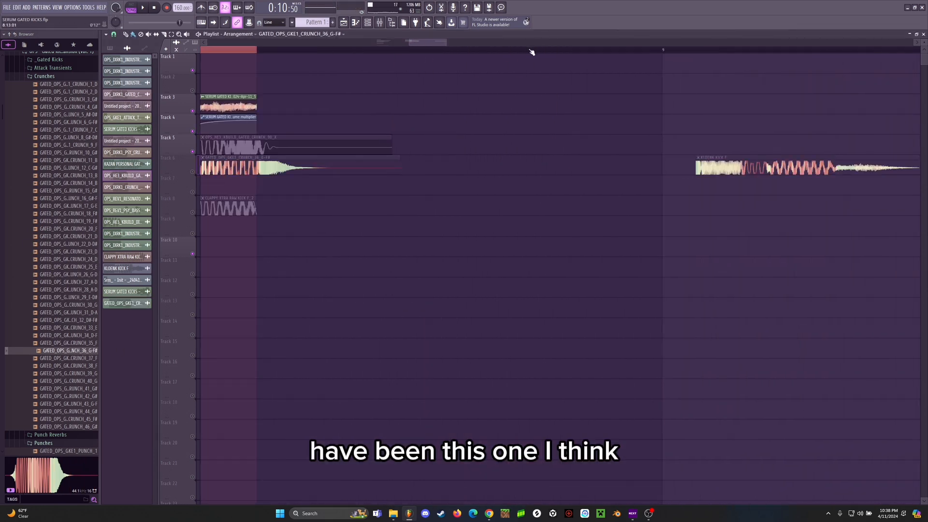
double_click(286, 170)
scroll(340, 51, "up", 2)
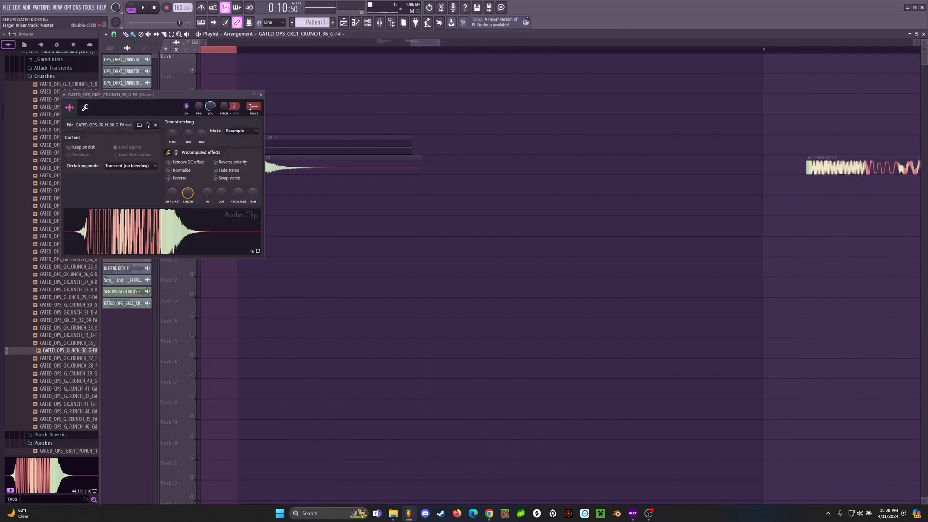
left_click(261, 95)
scroll(296, 49, "down", 2)
scroll(303, 43, "up", 4)
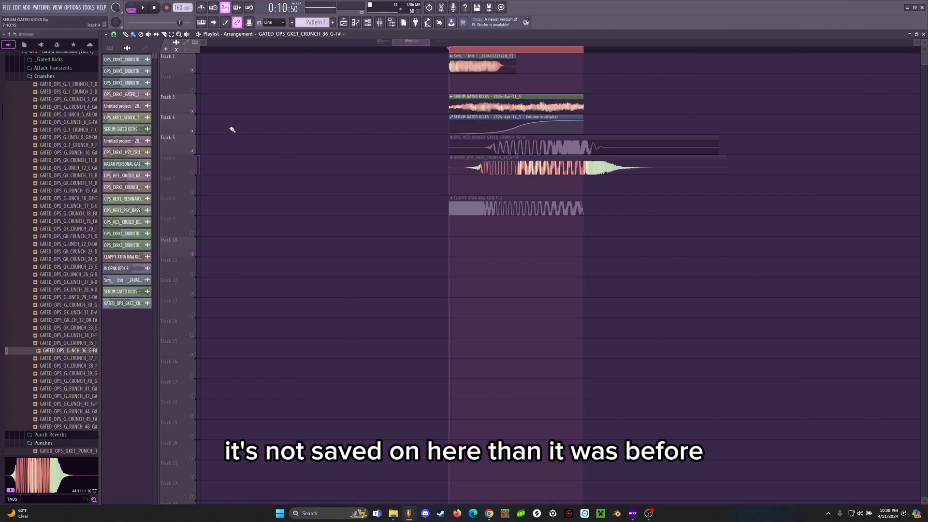
Step: Try GATED_OPS_GKE1_CRUNCH_37_F and CRUNCH_38_F as replacements for the Track 6 crunch sample
left_click_drag(66, 358, 127, 304)
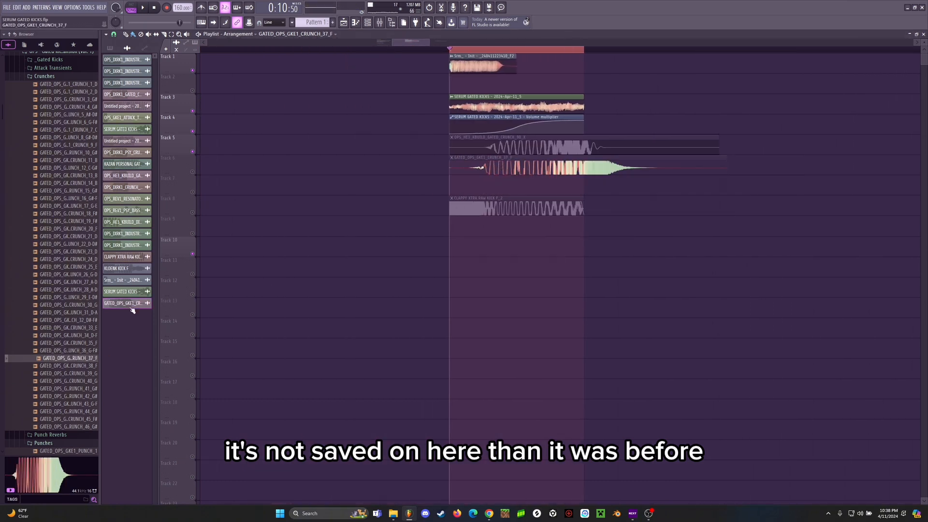
left_click_drag(71, 366, 551, 166)
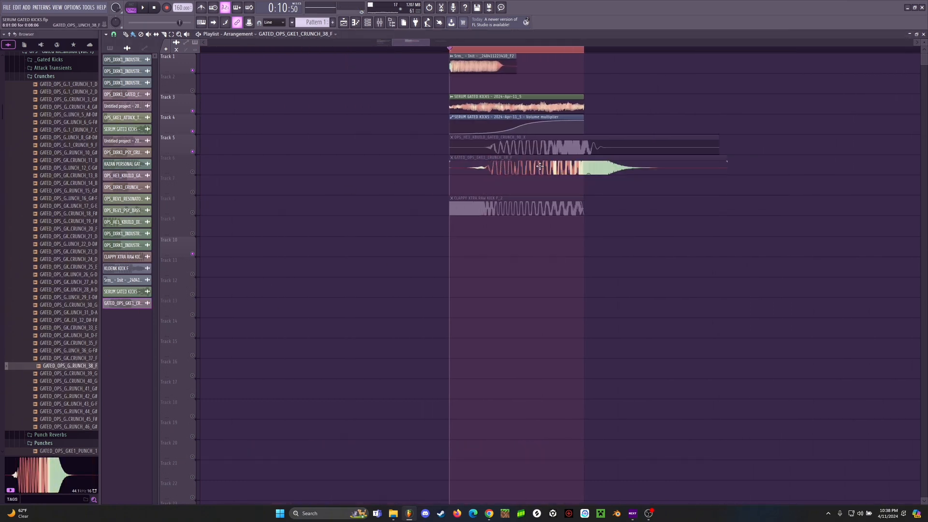
double_click(484, 167)
left_click(261, 95)
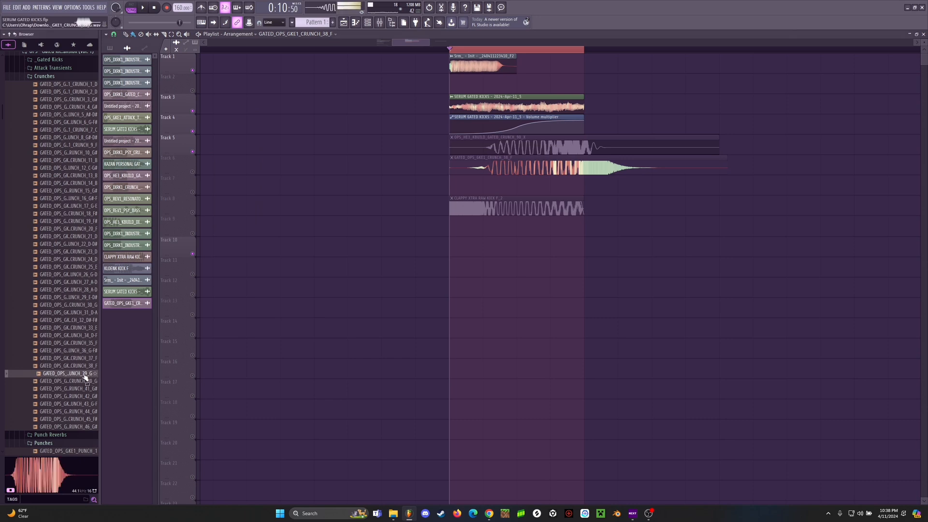
Step: Replace the Track 6 crunch with GATED_OPS_GKE1_CRUNCH_35_F and compare its clip settings with the Track 5 crunch
left_click(82, 352)
left_click(82, 344)
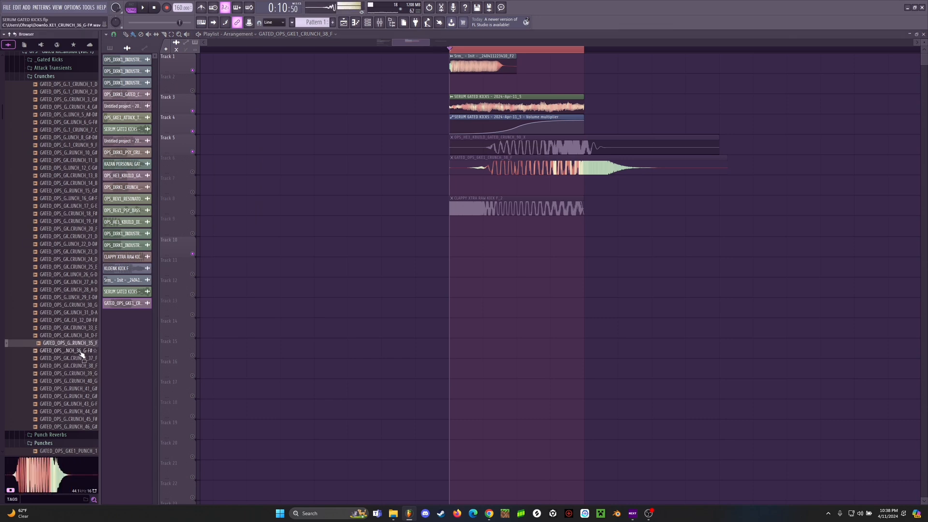
left_click_drag(83, 345, 474, 168)
double_click(474, 168)
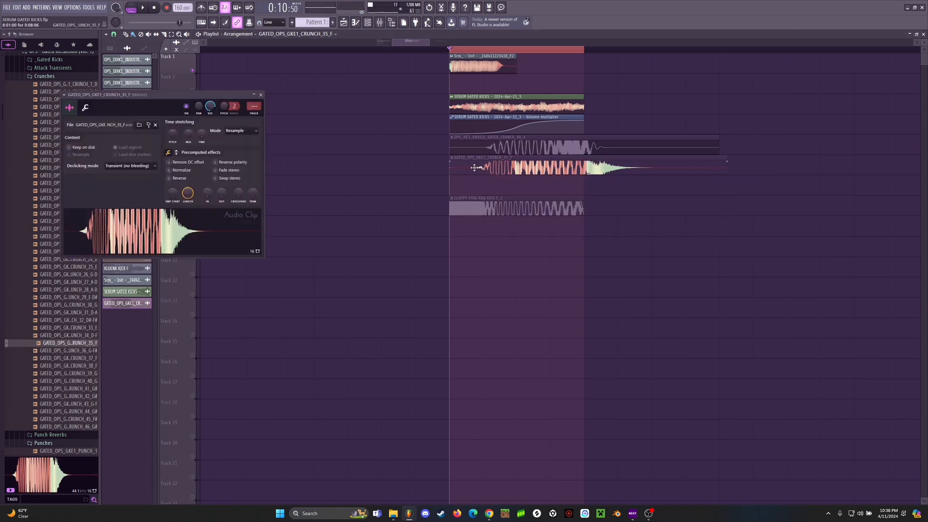
left_click(261, 96)
double_click(520, 164)
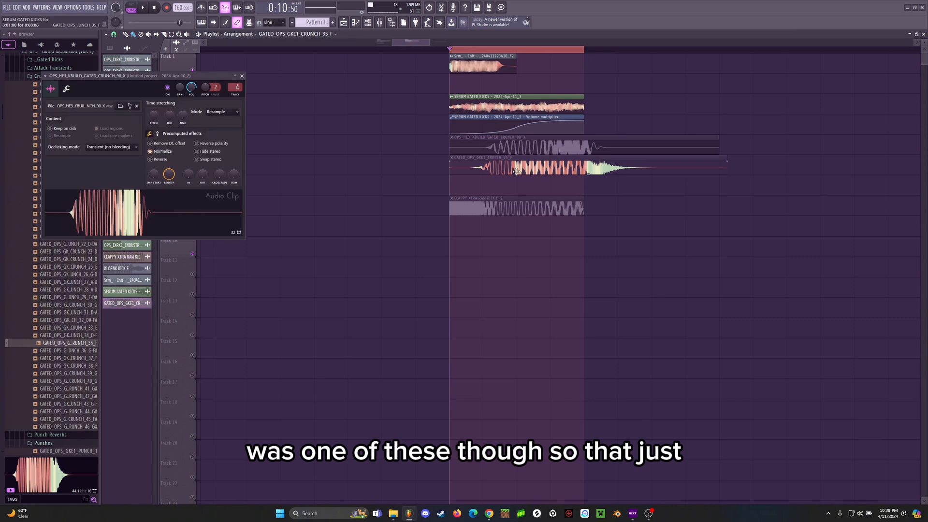
left_click(261, 95)
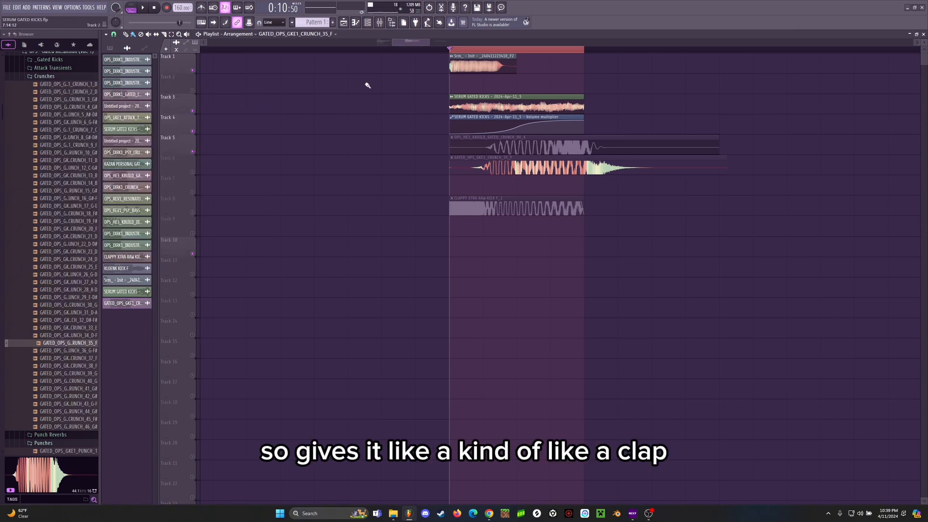
Step: Enable Track 6, play the layered kick, and swap its crunch for GATED_OPS_GKE1_CRUNCH_36_G-F#
left_click(192, 172)
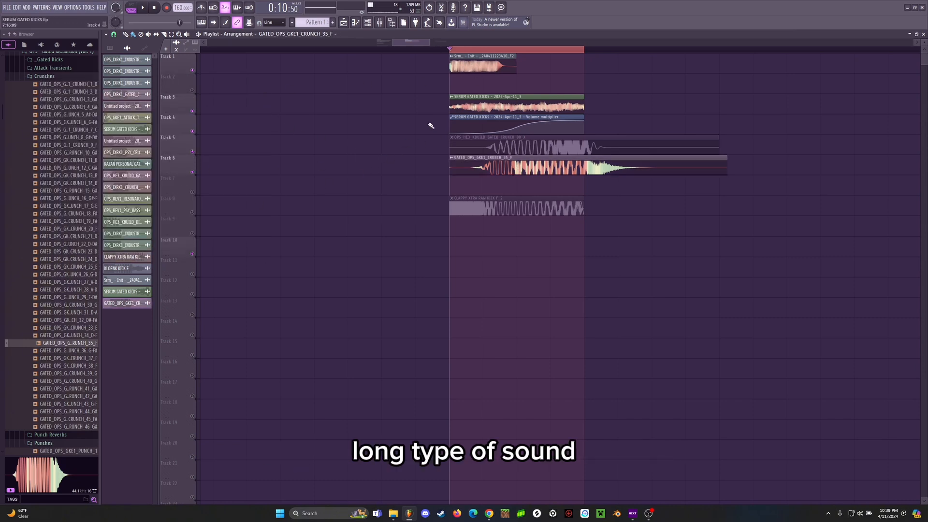
key("space")
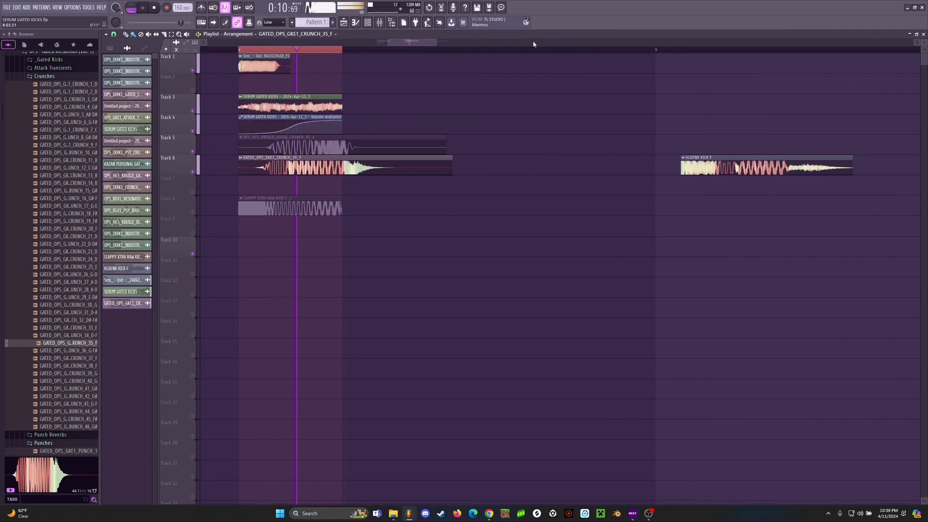
key("space")
left_click_drag(76, 349, 490, 163)
key("space")
key("space")
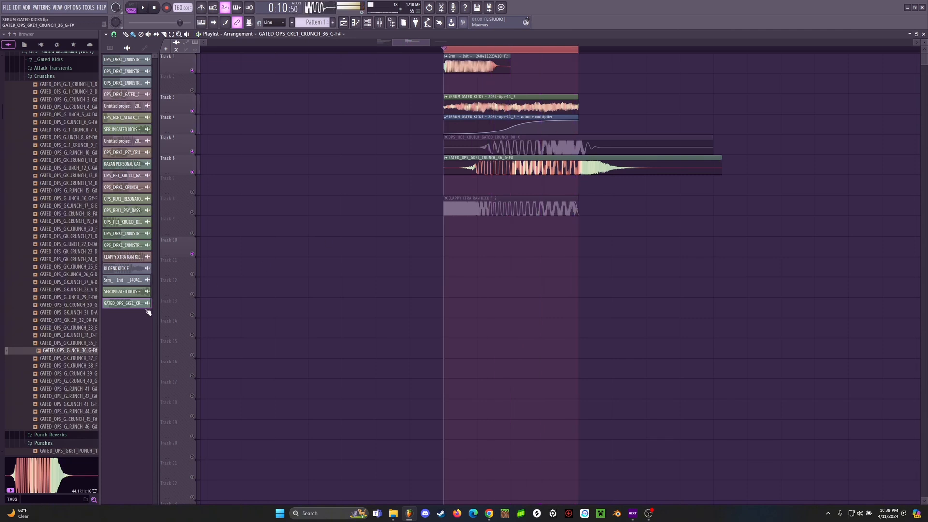
Step: Compare crunch samples 41 and 42 and replace the Track 6 crunch with GATED_OPS_GKE1_CRUNCH_41_G#
scroll(68, 306, "down", 3)
left_click(70, 313)
left_click(70, 320)
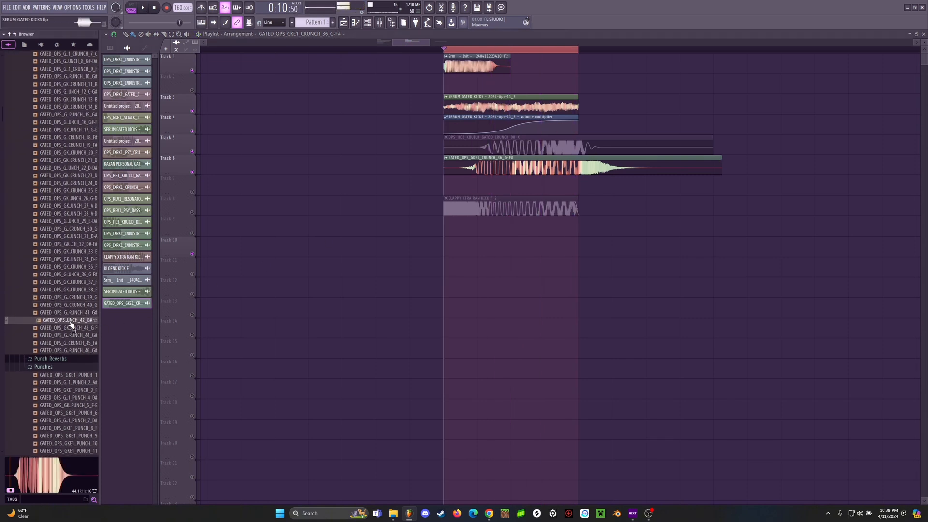
left_click(72, 315)
left_click(73, 320)
left_click(75, 316)
left_click_drag(75, 315, 513, 166)
Step: Route the Track 6 crunch clip to mixer track 4 and play the layered kick
key("space")
double_click(503, 167)
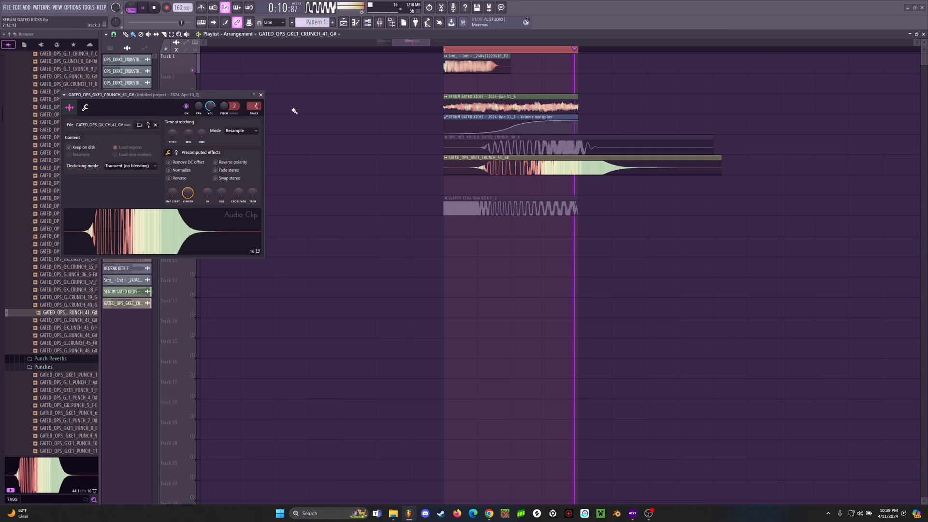
left_click(261, 95)
key("space")
key("space")
key("space")
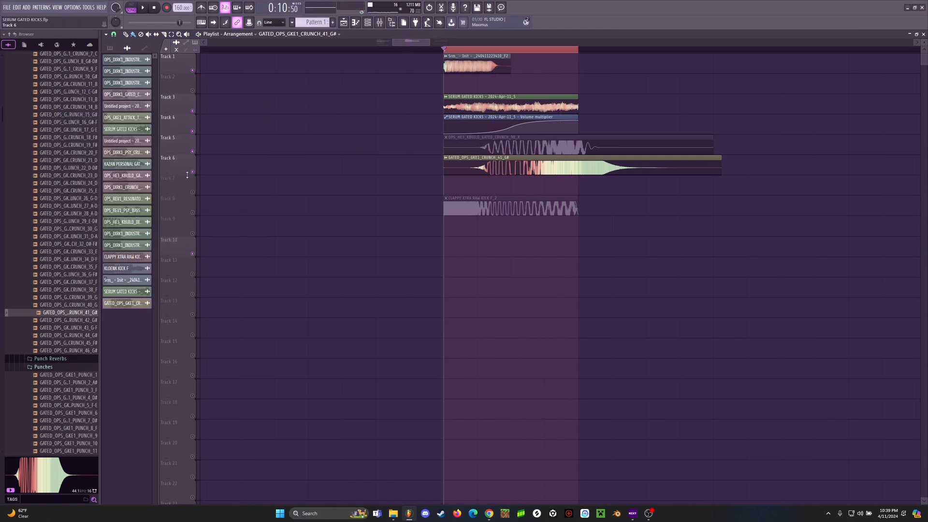
Step: Solo Track 6, open the mixer, and check the Wider plugin's setting on mixer track 4
right_click(192, 172)
left_click(379, 22)
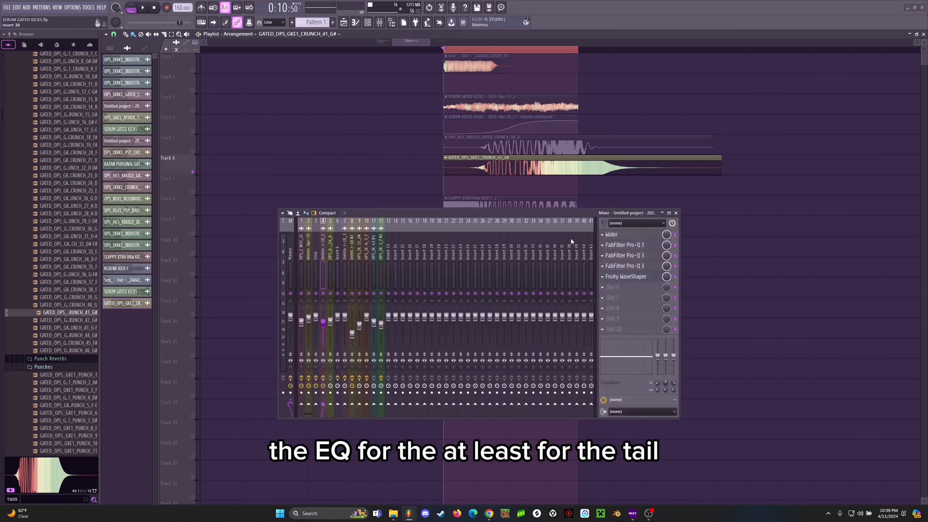
scroll(455, 50, "down", 2)
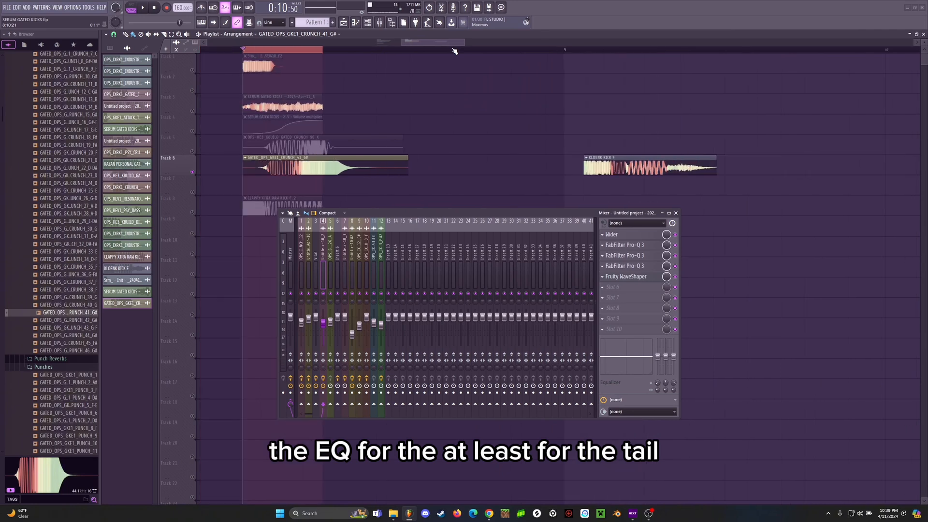
scroll(311, 50, "up", 1)
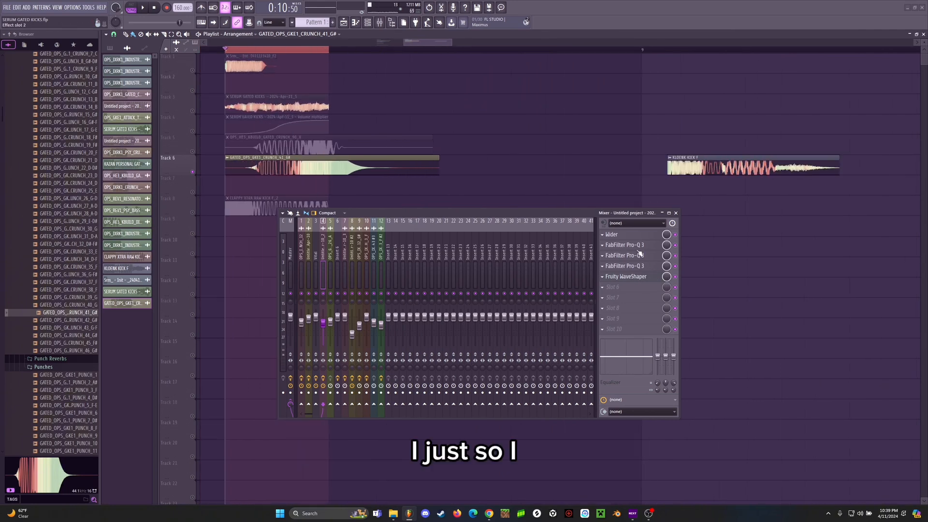
left_click(631, 237)
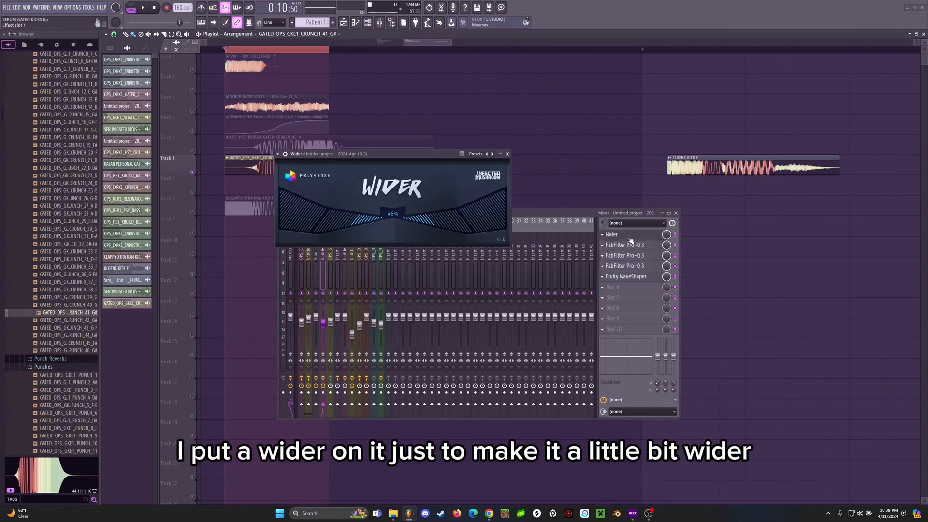
left_click(630, 238)
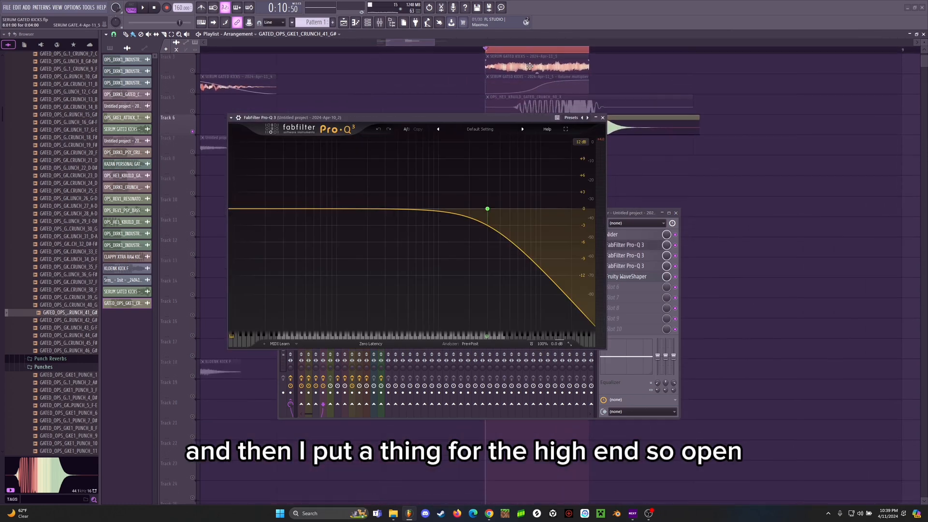
Step: In the first Pro-Q 3 on mixer track 4, raise the high cut to about 6.9 kHz during playback and close it
mouse_move(491, 211)
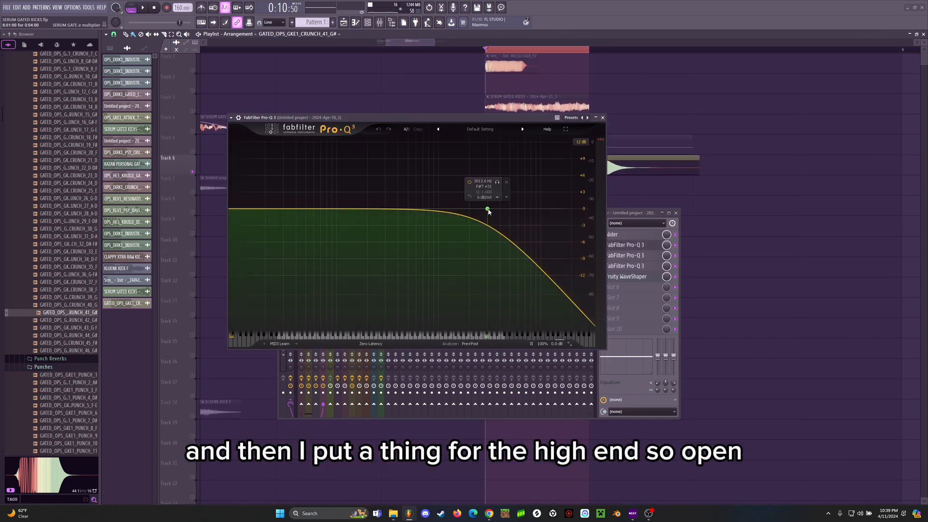
key("space")
left_click_drag(488, 211, 525, 213)
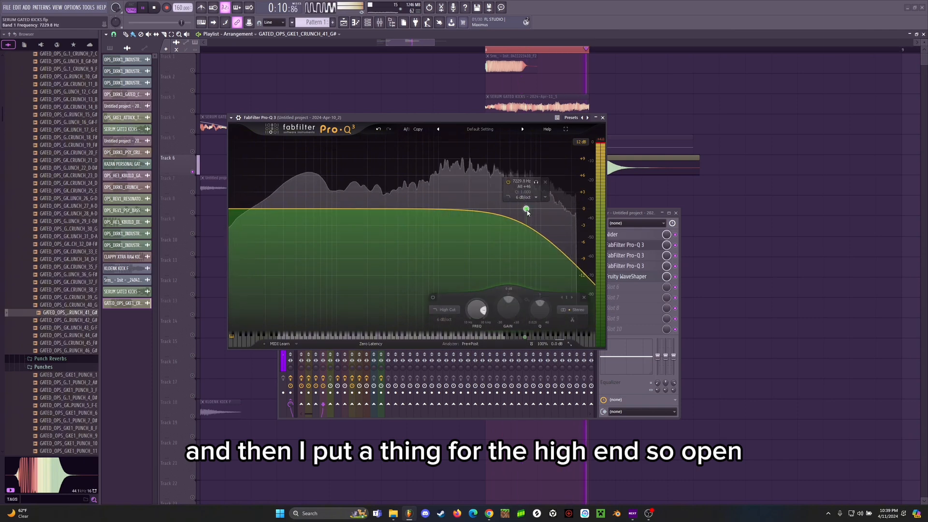
left_click(603, 118)
Step: In the second Pro-Q 3 on mixer track 4, raise the high cut to about 4 kHz and nudge the mid dip to about 983 Hz
left_click(623, 256)
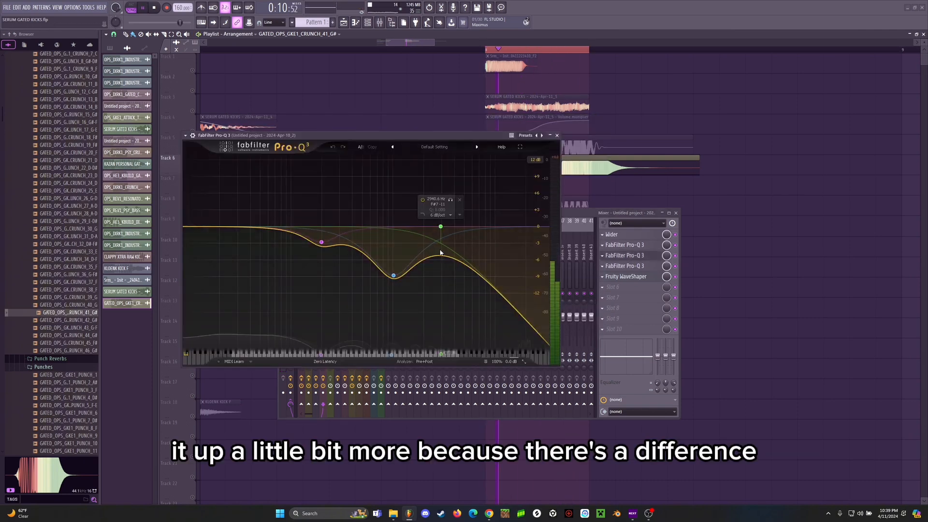
mouse_move(440, 226)
left_mouse_down()
mouse_move(473, 227)
mouse_move(454, 228)
left_mouse_up()
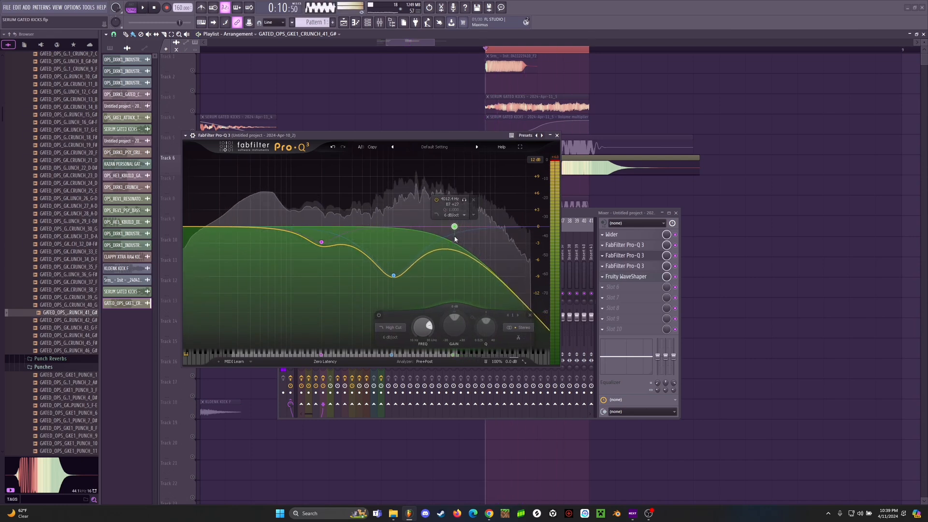
mouse_move(394, 276)
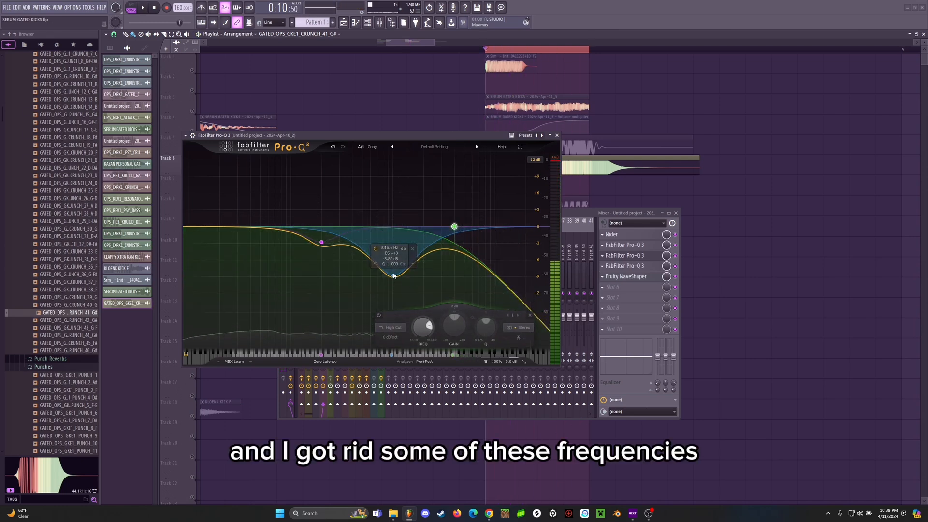
mouse_move(394, 275)
left_mouse_down()
mouse_move(394, 213)
mouse_move(392, 277)
left_mouse_up()
key("space")
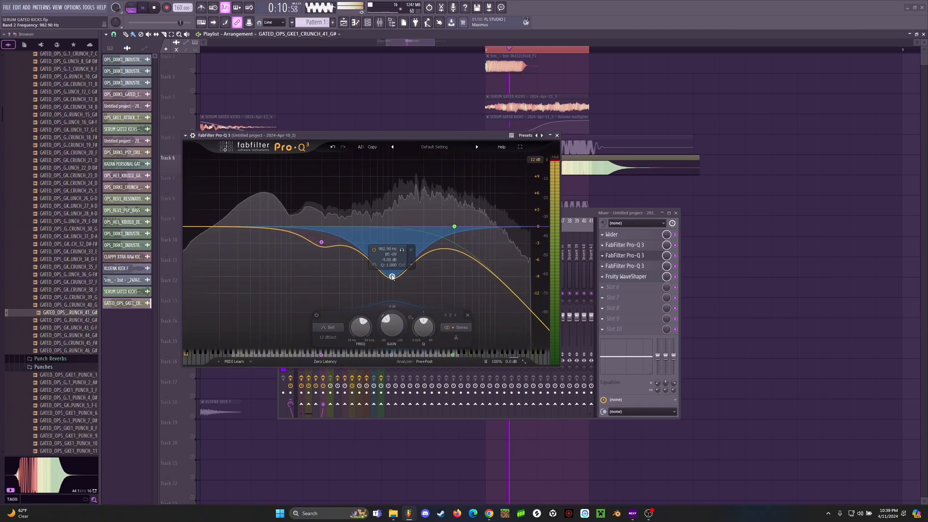
Step: In the second Pro-Q 3 on mixer track 4, nudge the low-mid dip to about 198 Hz, audition it, and close the EQ
key("space")
mouse_move(321, 241)
left_mouse_down()
mouse_move(321, 231)
mouse_move(320, 242)
left_mouse_up()
key("space")
key("space")
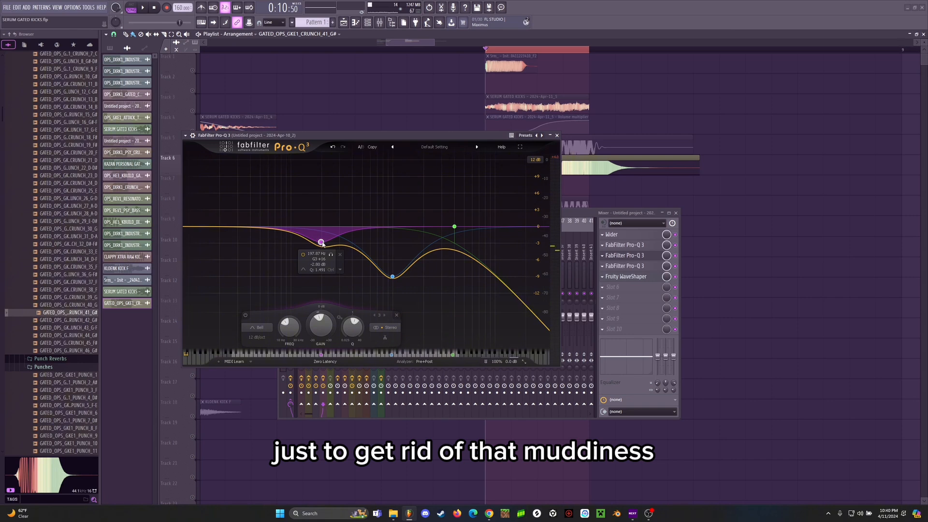
key("space")
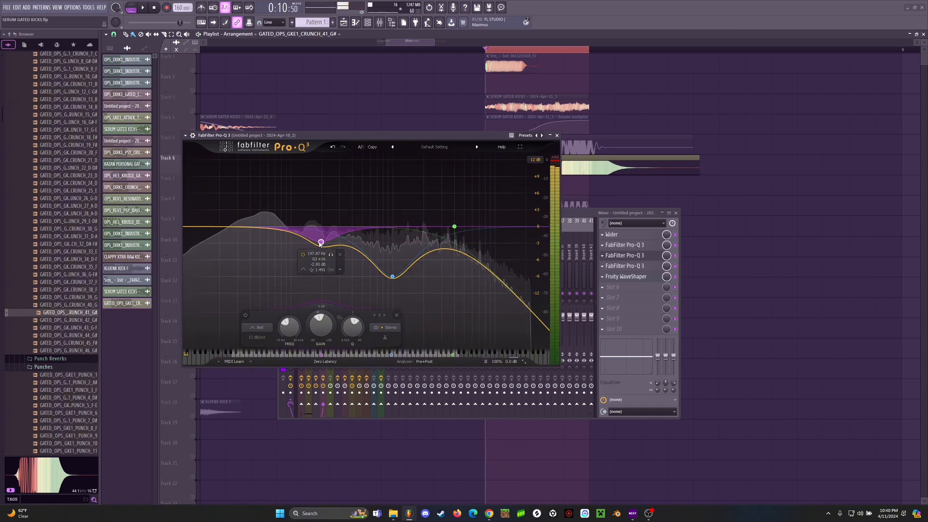
left_click(557, 135)
key("space")
Step: Examine the third Pro-Q 3 on mixer track 4, covering its side low cut, main low cut, low boost and linear phase mode
left_click(644, 266)
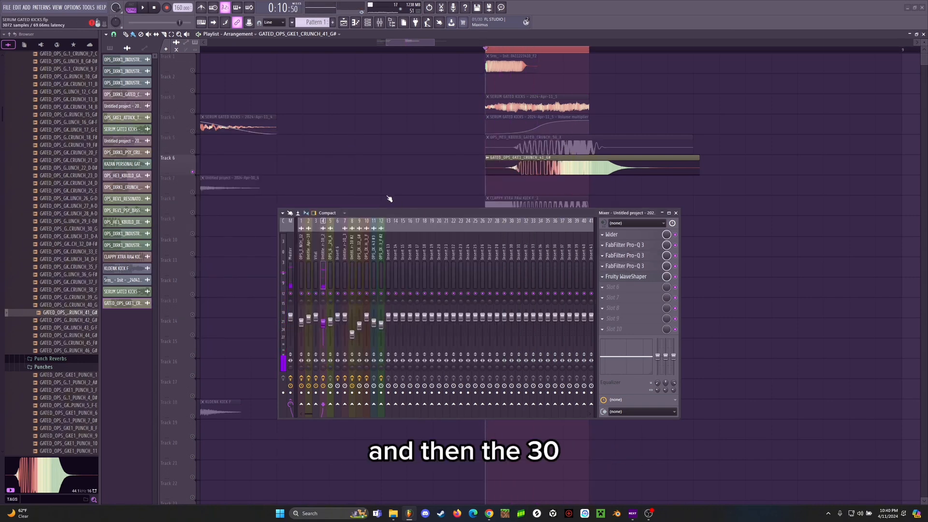
left_click_drag(323, 133, 391, 144)
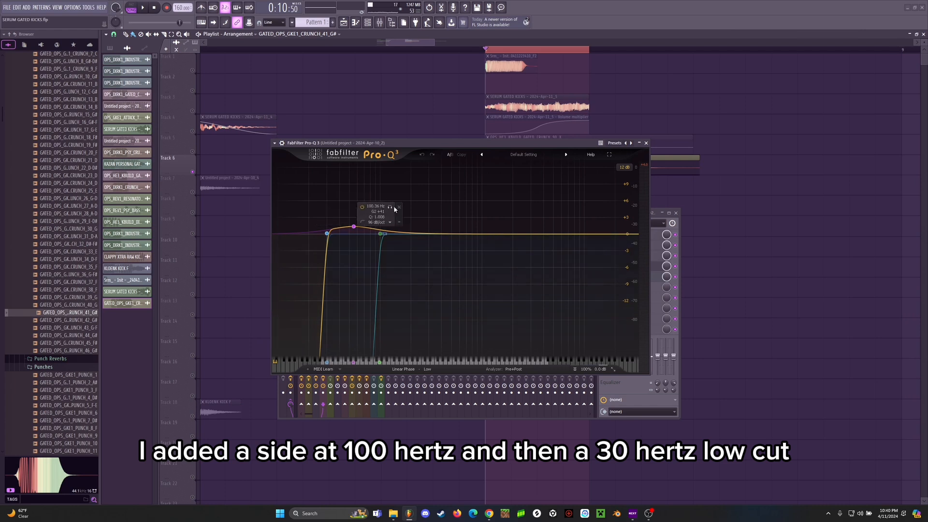
left_click(385, 234)
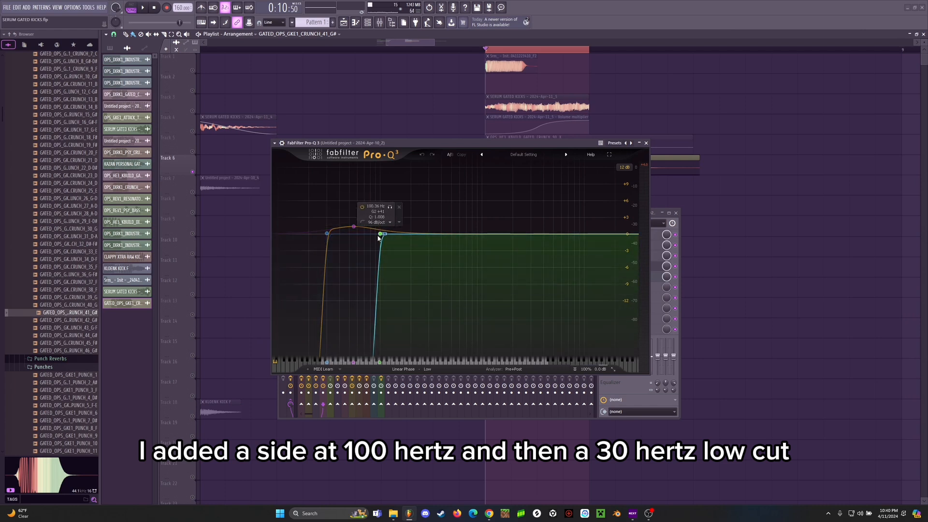
left_click(326, 233)
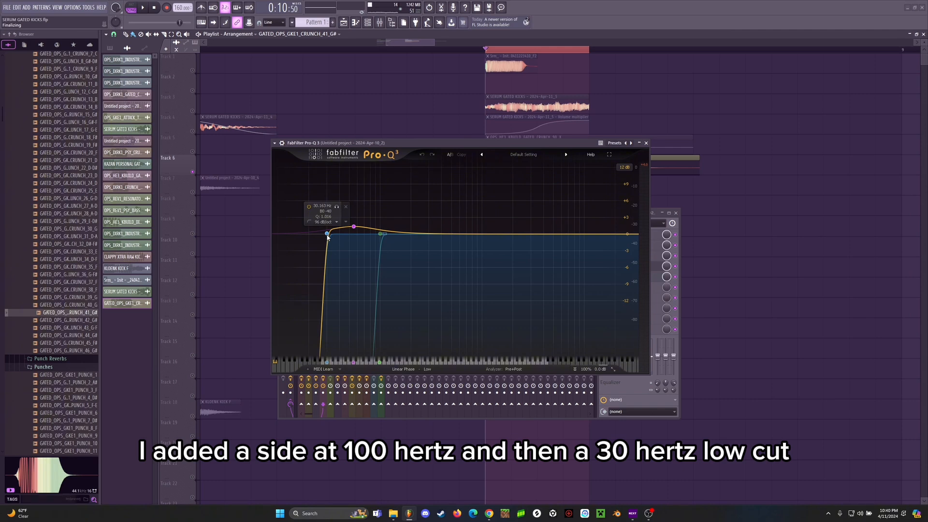
left_click(354, 227)
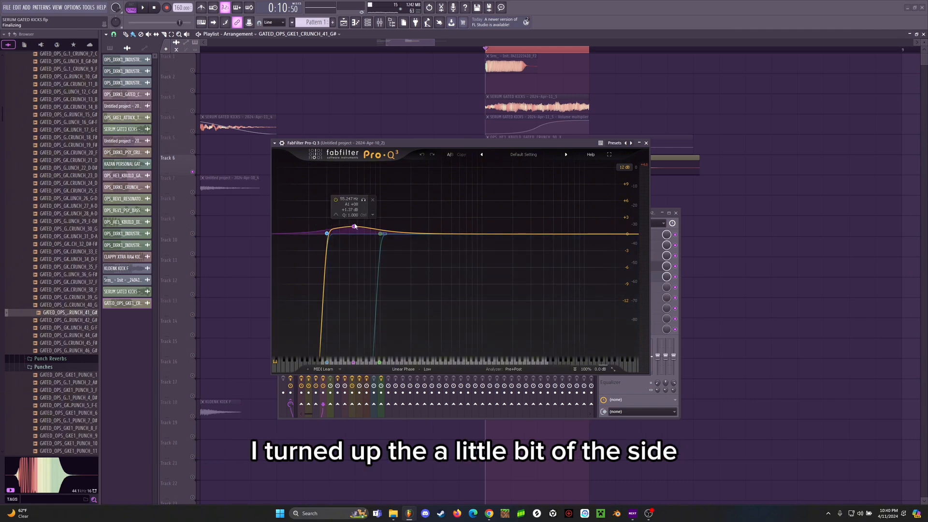
left_click(381, 234)
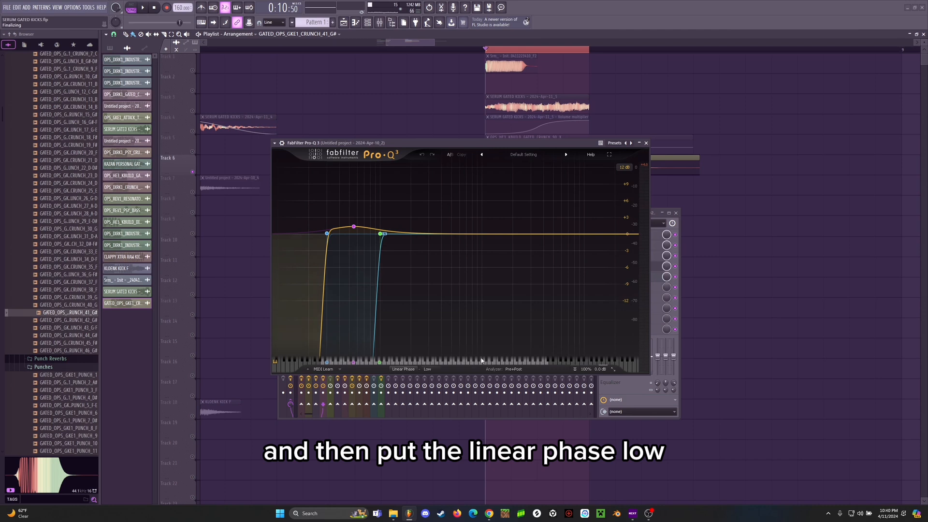
left_click(646, 142)
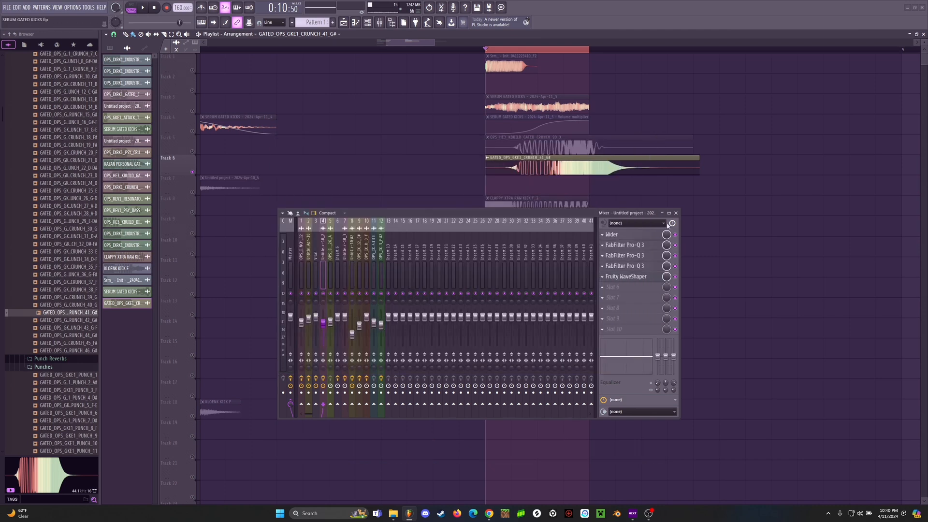
Step: Check the Fruity WaveShaper curve on mixer track 4, play the crunch briefly, and close the mixer
left_click(632, 276)
left_click_drag(113, 94, 309, 119)
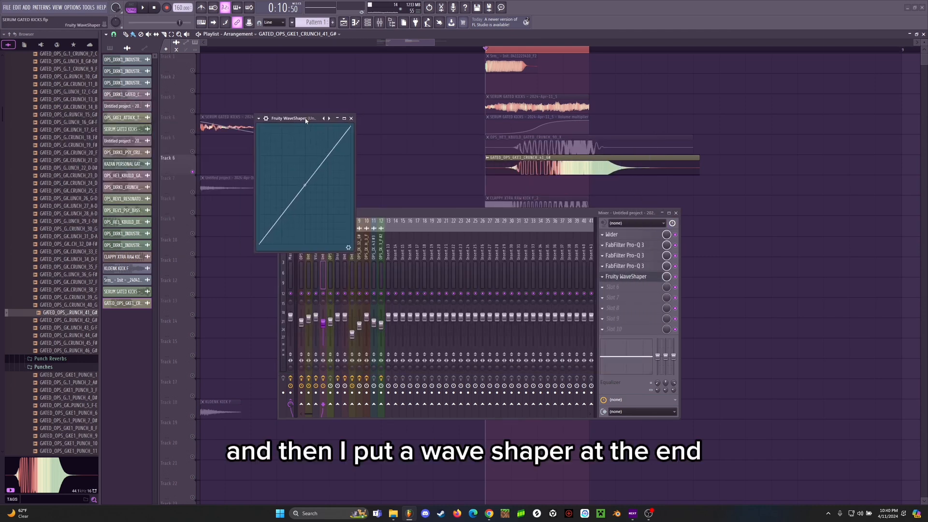
left_click(352, 119)
key("space")
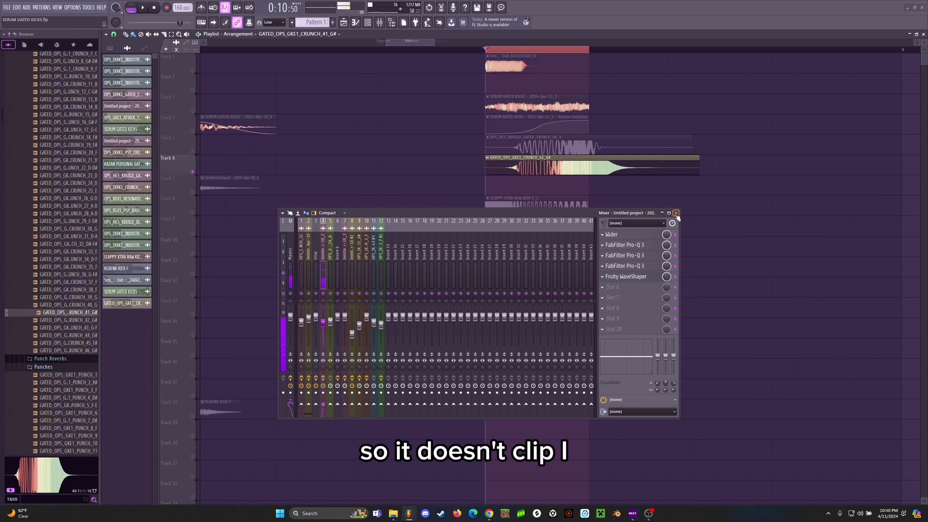
left_click(676, 213)
Step: Replace the Track 6 crunch sample with GATED_OPS_GKE1_CRUNCH_43_G-F and check the clip's channel settings
left_click(59, 328)
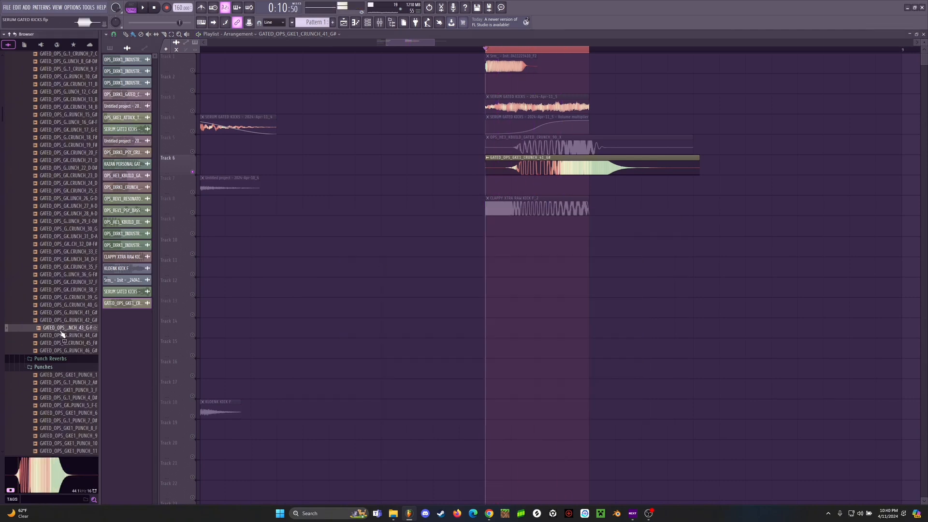
left_click_drag(237, 290, 530, 166)
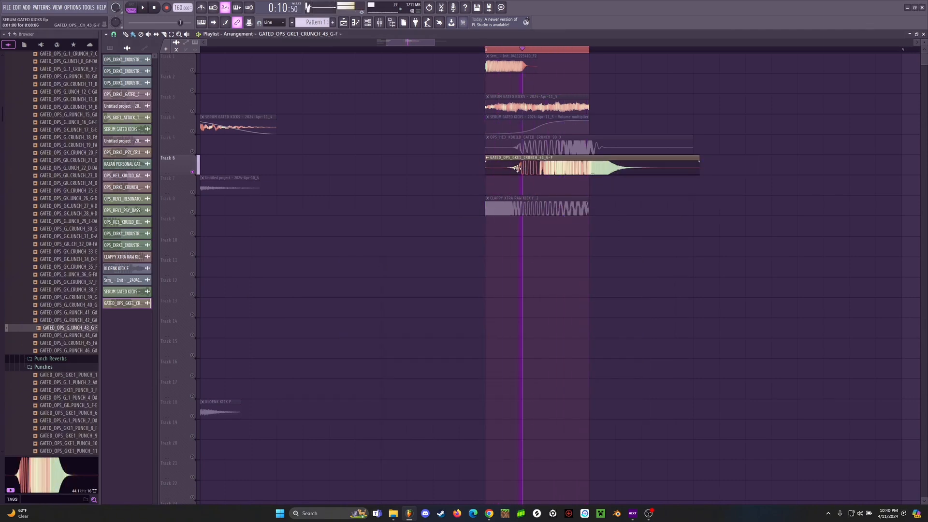
double_click(517, 168)
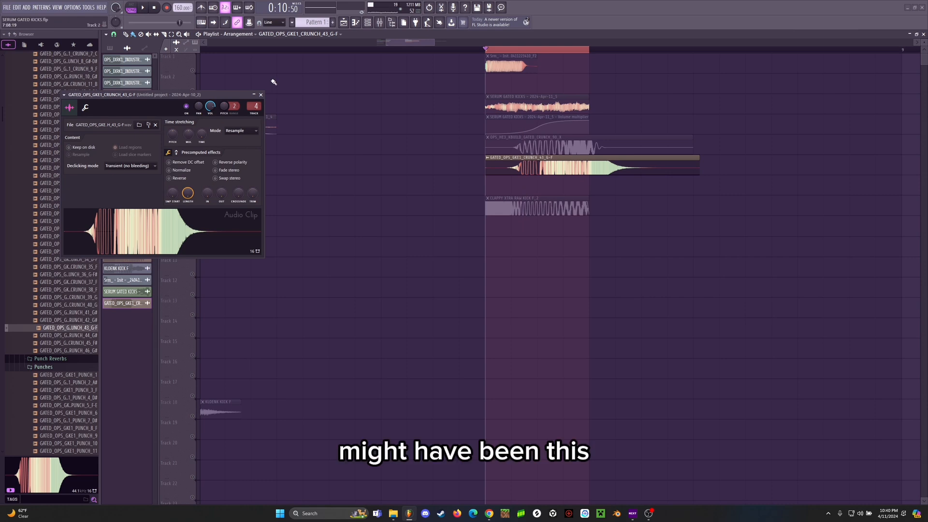
left_click(260, 95)
Step: Unsolo Track 6 and play the layered kick repeatedly with the new crunch
right_click(193, 172)
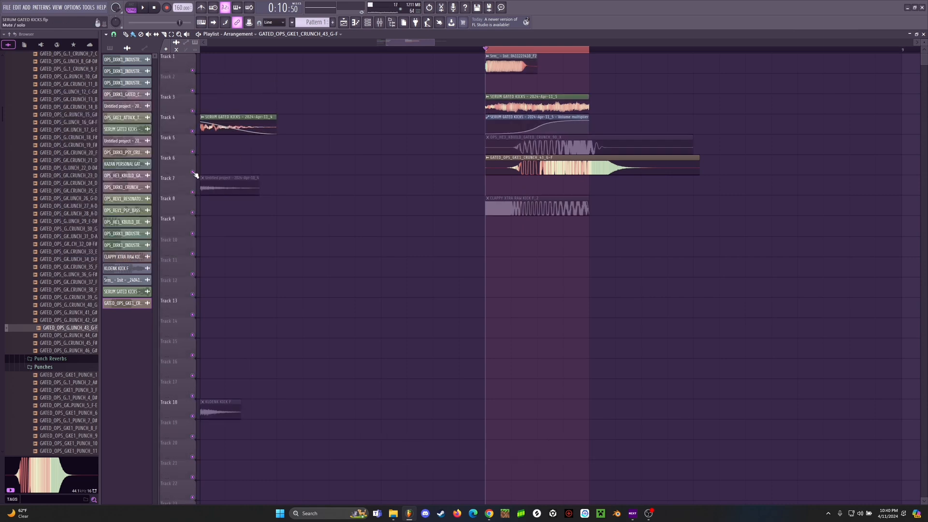
key("space")
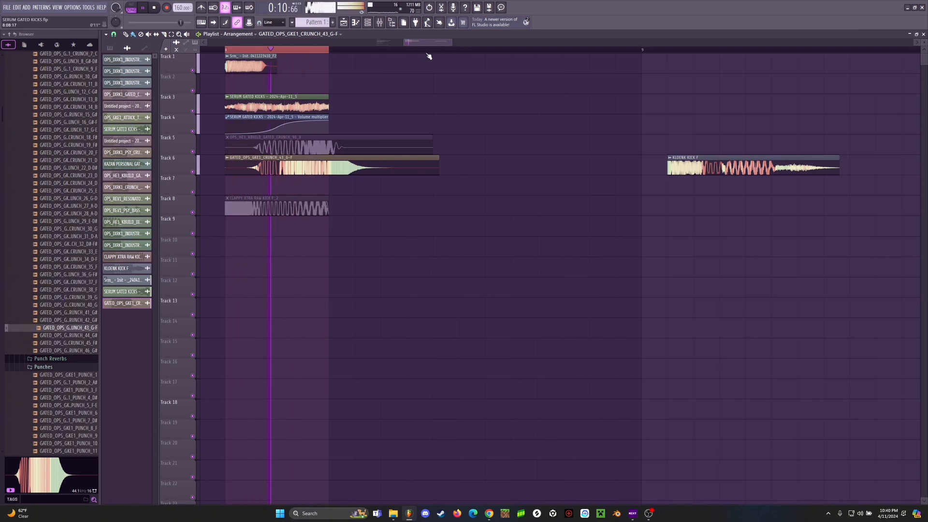
key("space")
key("space")
key("space")
key("space")
key("space")
scroll(386, 46, "left", 3)
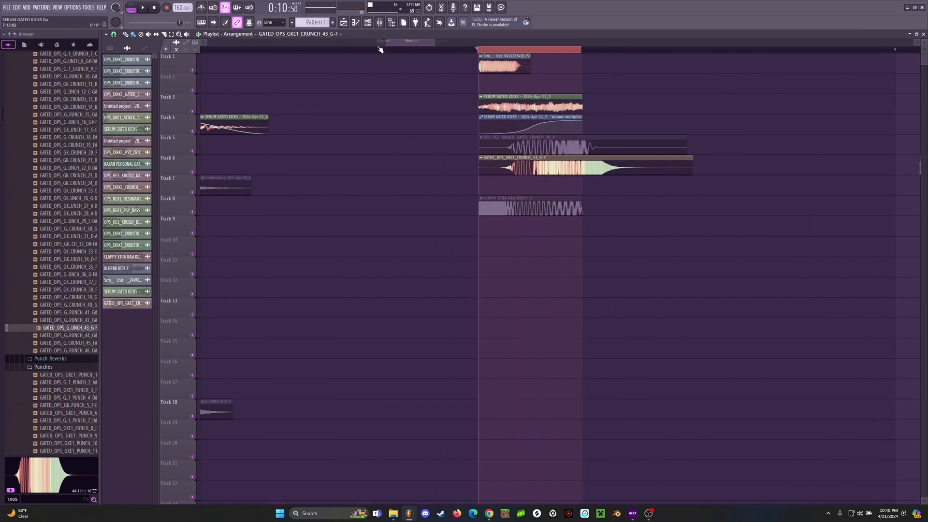
scroll(437, 49, "down", 3)
scroll(493, 56, "up", 6)
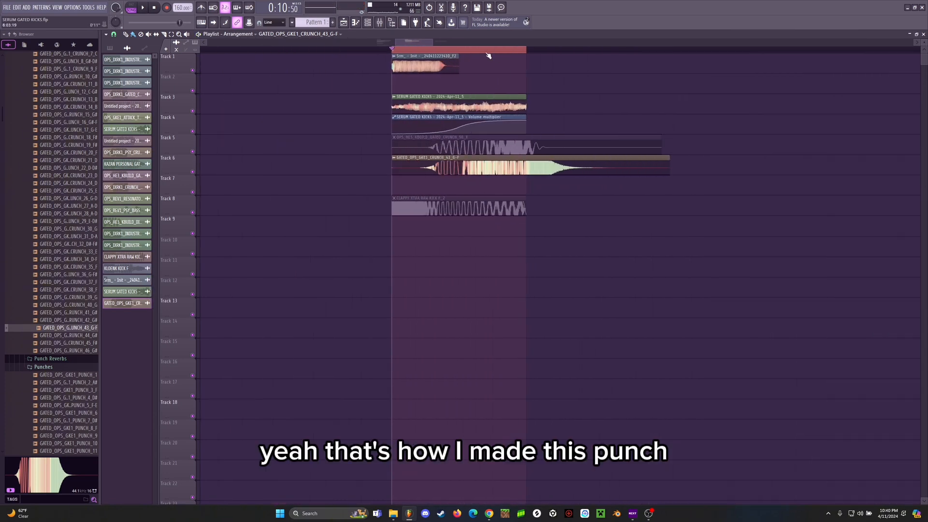
Step: Inspect the waveform of the Serum punch clip on Track 1 and play the layered kick
scroll(332, 50, "down", 2)
double_click(334, 64)
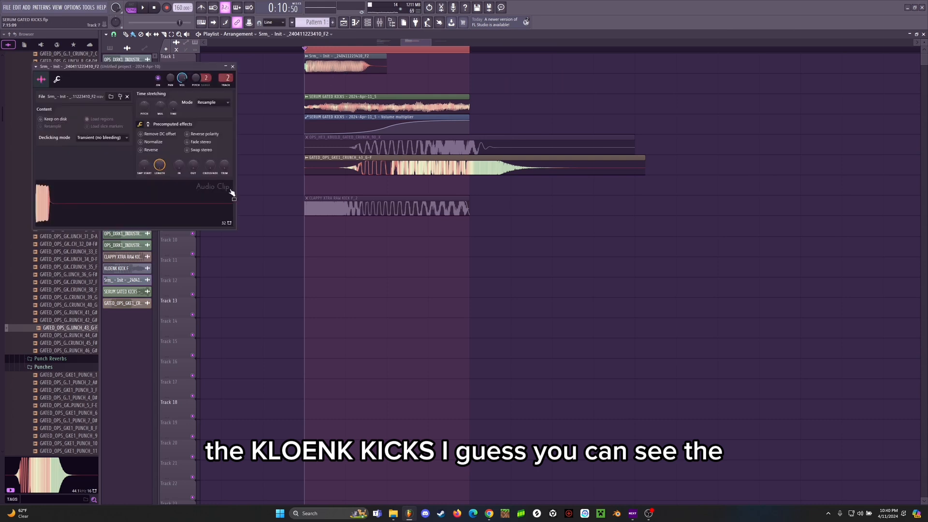
left_click(232, 66)
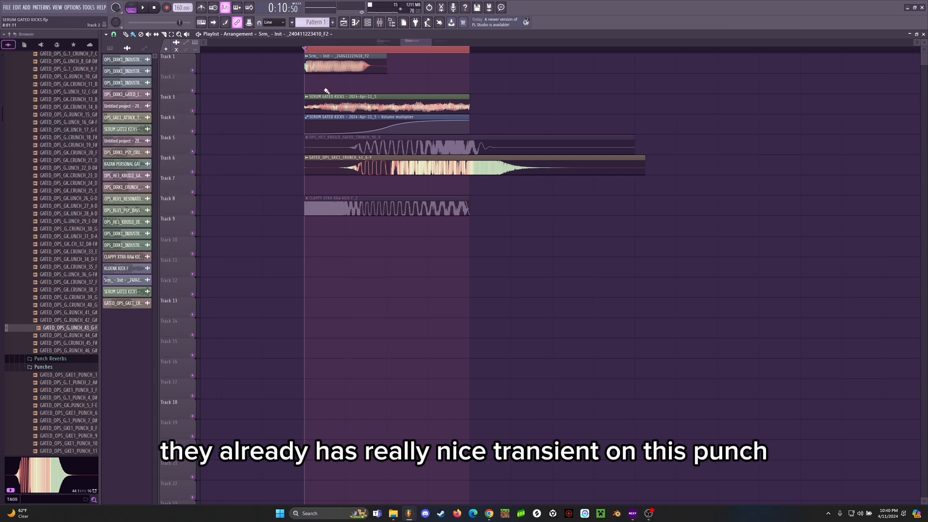
key("space")
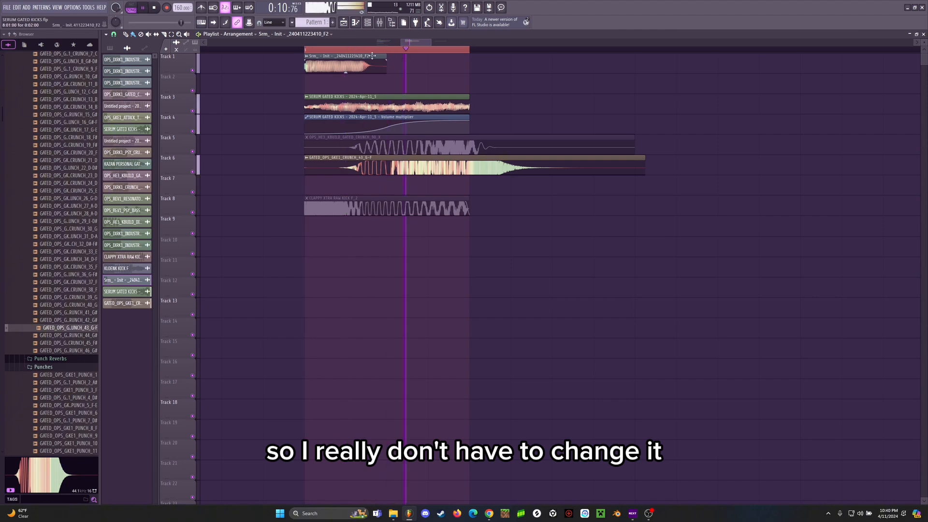
key("space")
Step: Solo the Track 1 punch and deepen the 345 Hz dip in its Pro-Q 3 to about -1.8 dB during playback
double_click(330, 65)
left_click(384, 25)
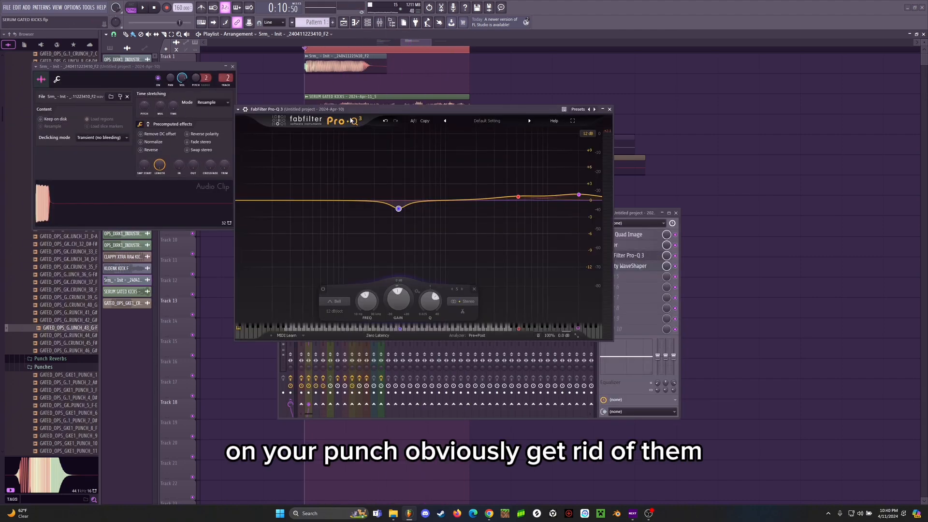
left_click(232, 68)
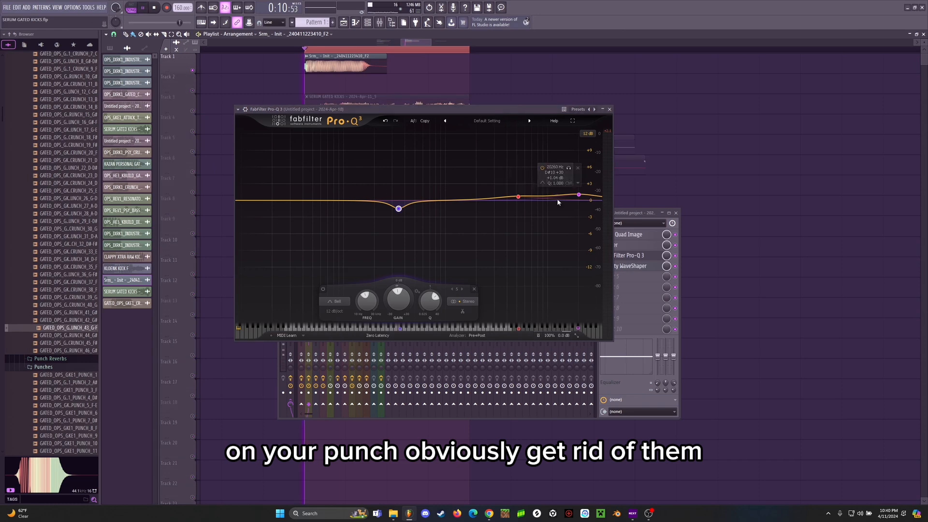
key("space")
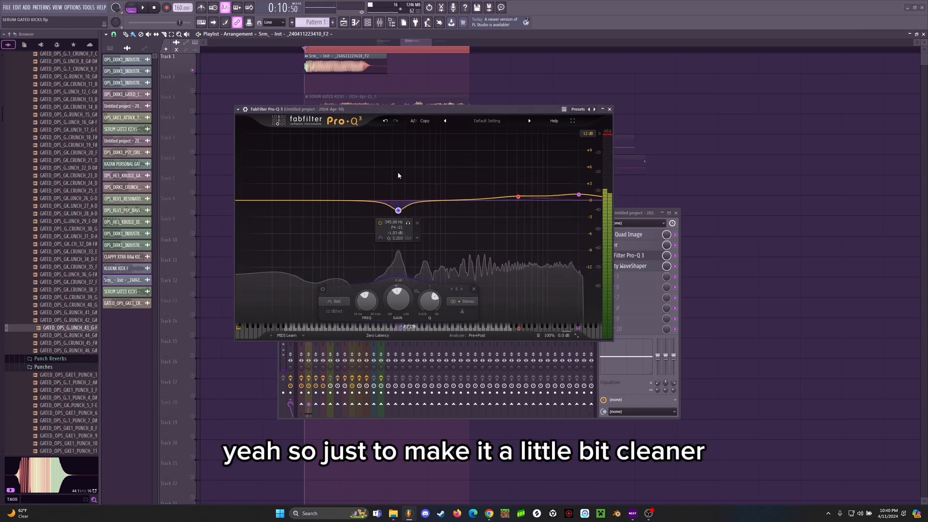
key("space")
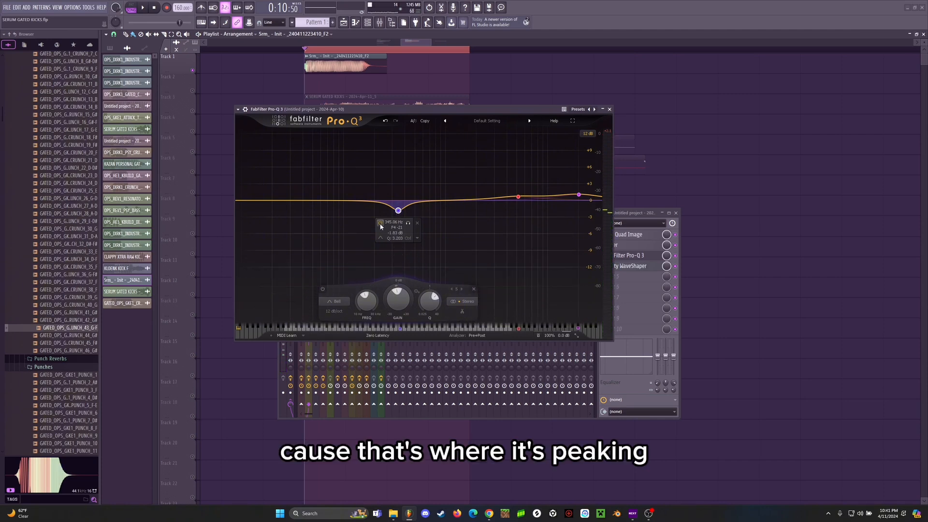
Step: Compare the punch with the 345 Hz dip disabled and enabled, check the high-frequency boosts, and close the Pro-Q 3
left_click(380, 223)
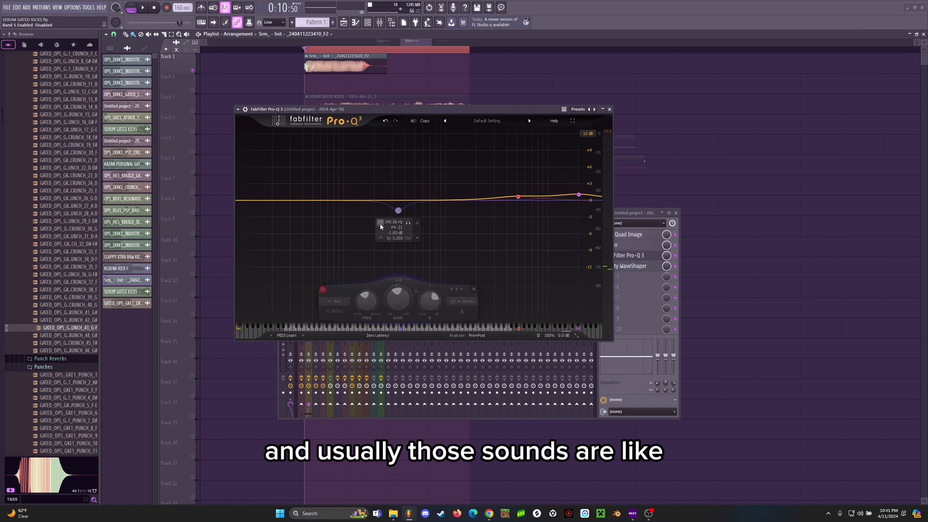
left_click(380, 223)
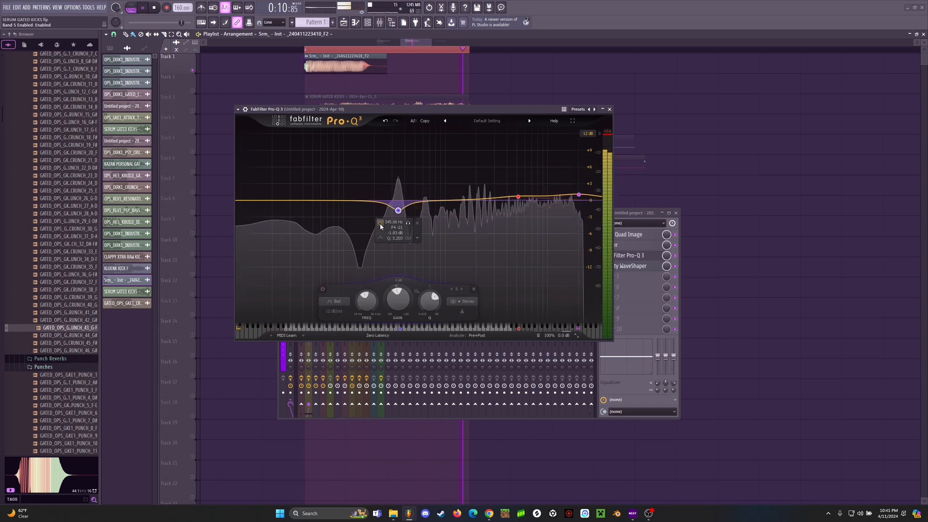
left_click(381, 224)
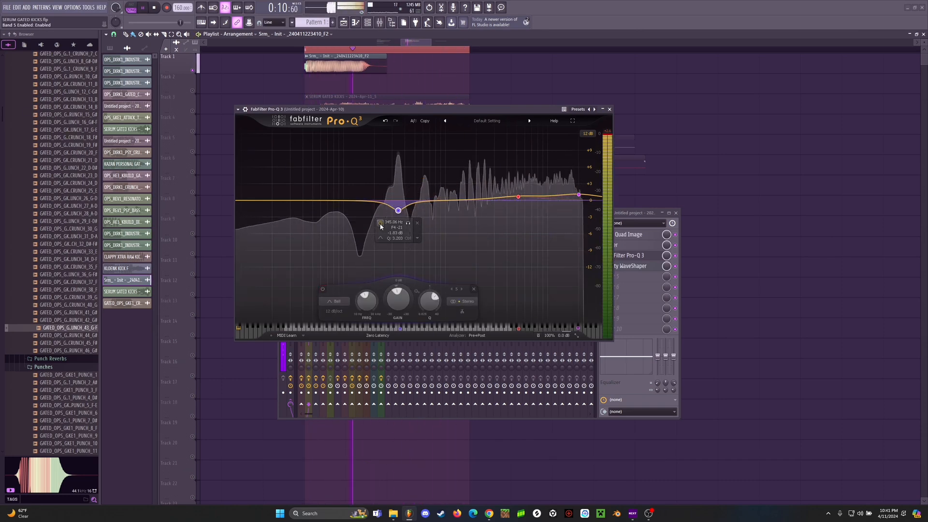
left_click(380, 223)
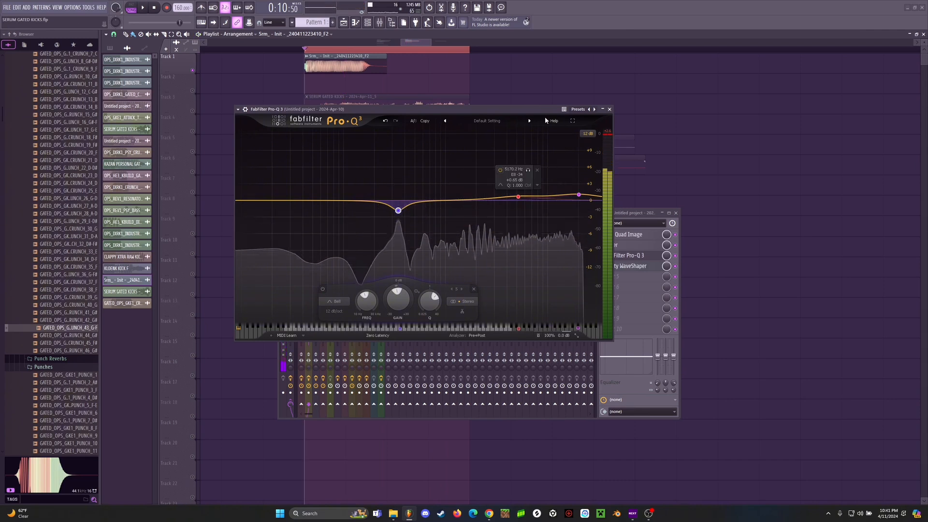
left_click(518, 197)
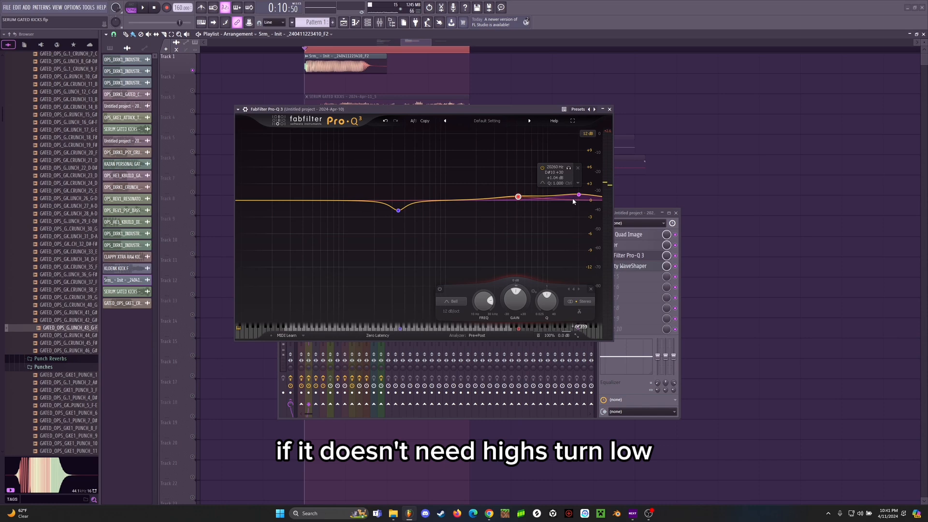
left_click(609, 110)
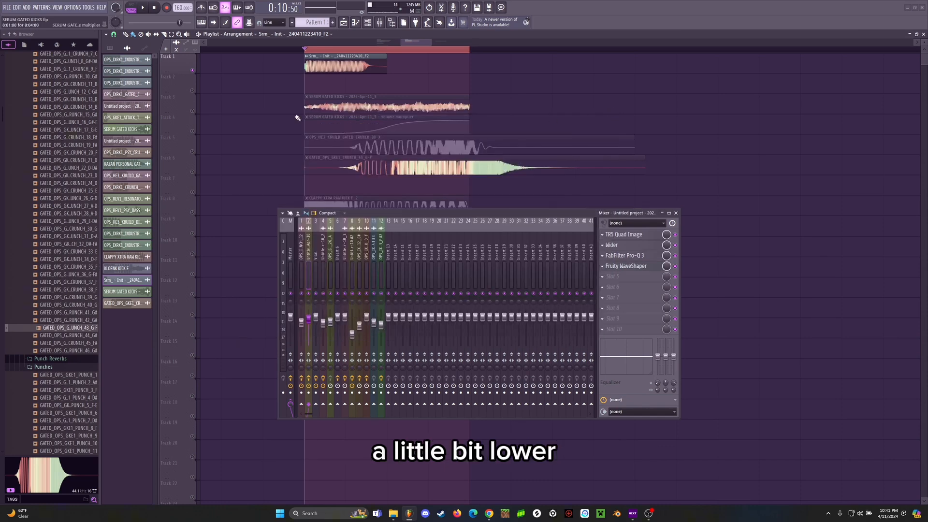
Step: Audition the Track 3 reverb layer and the Track 6 crunch in solo, and restore all the kick layers
right_click(193, 112)
left_click(192, 131)
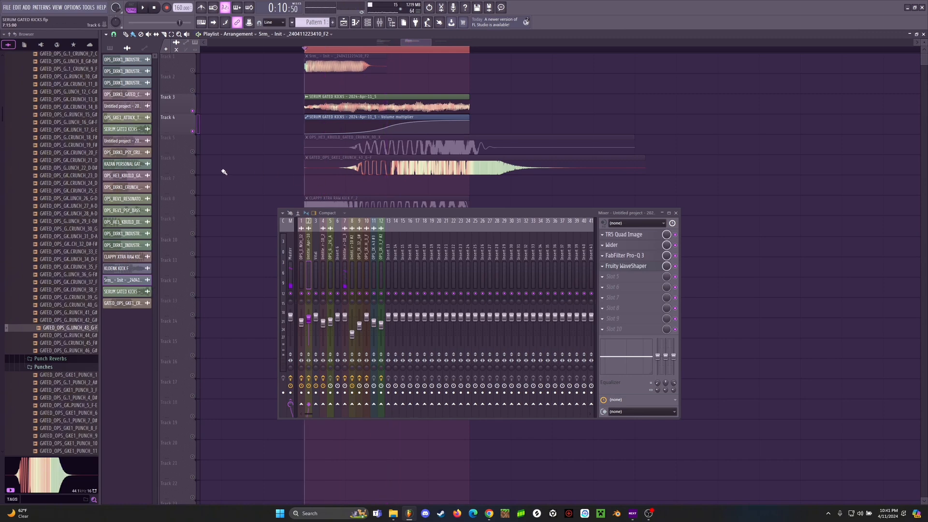
right_click(194, 172)
key("space")
Step: Open SPAN on the Master track, examine the full kick's spectrum during playback, and close the analyzer
key("space")
right_click(195, 172)
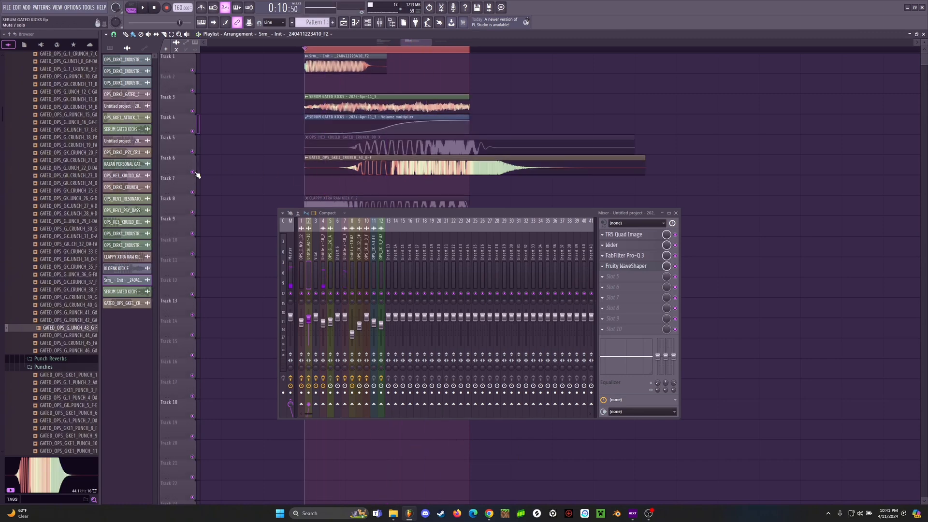
left_click(290, 262)
left_click(611, 255)
key("space")
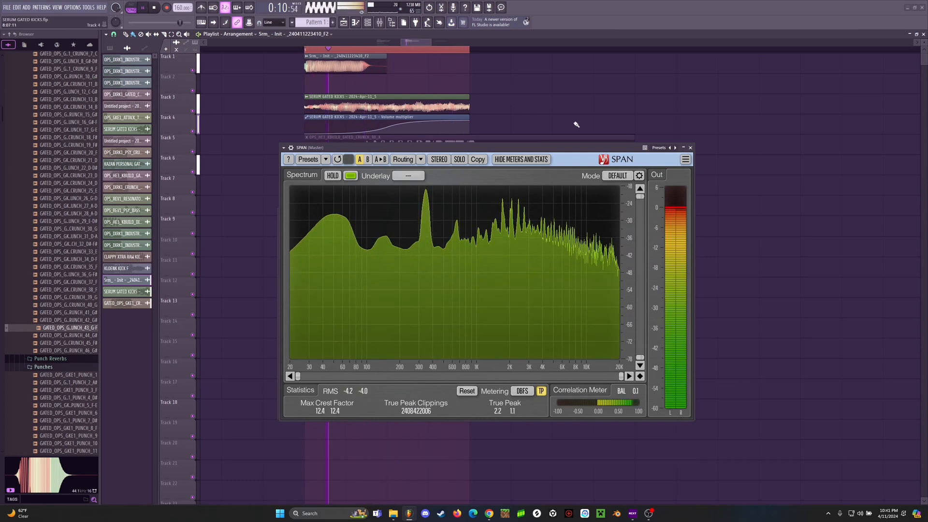
key("space")
left_click(690, 148)
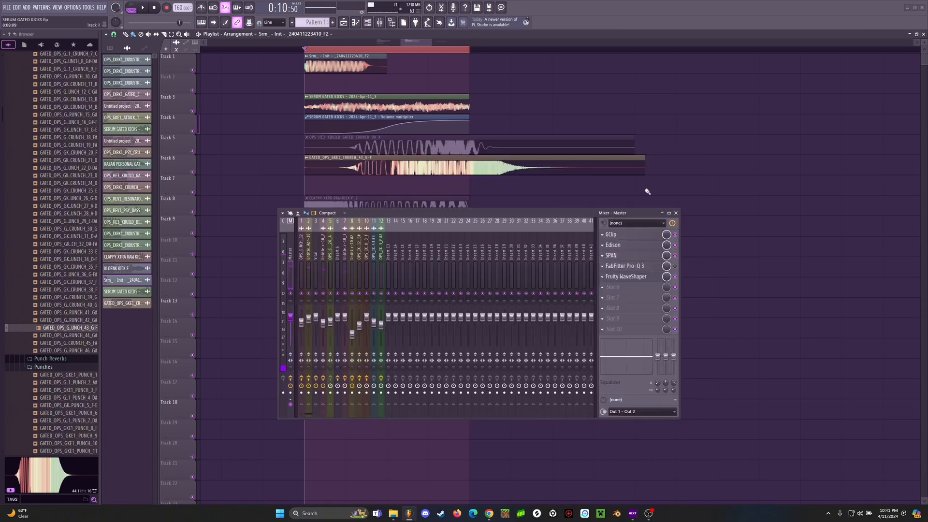
Step: Close the mixer and open the KLOENK PUNCH Serum patch from the channel rack
left_click(675, 213)
scroll(403, 55, "up", 2)
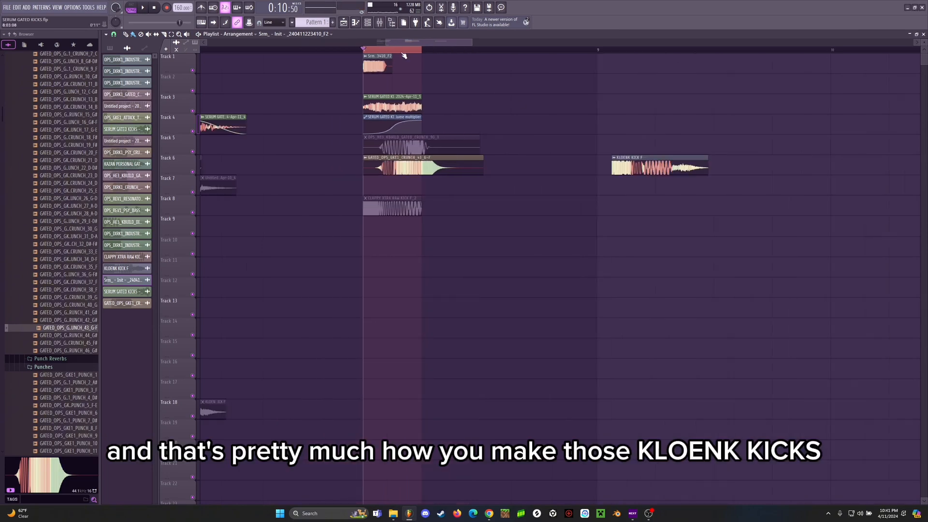
scroll(403, 56, "down", 2)
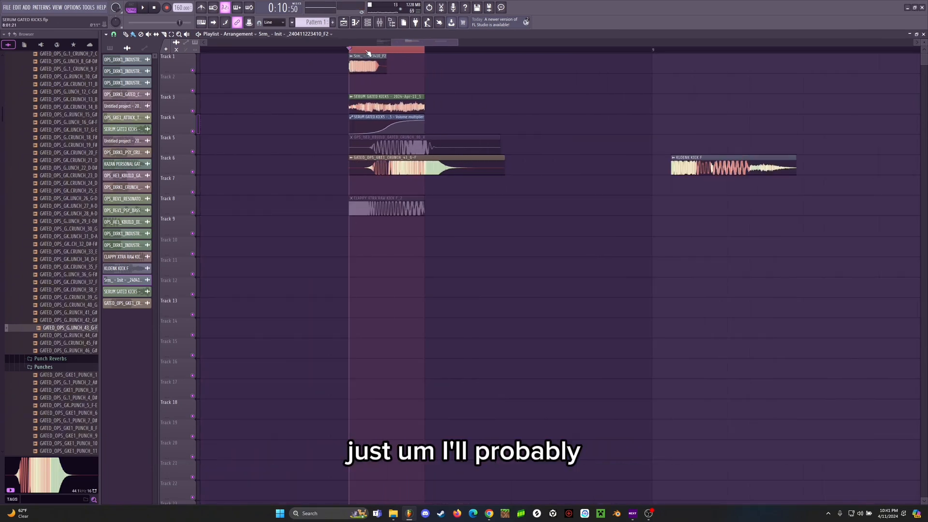
scroll(367, 53, "up", 2)
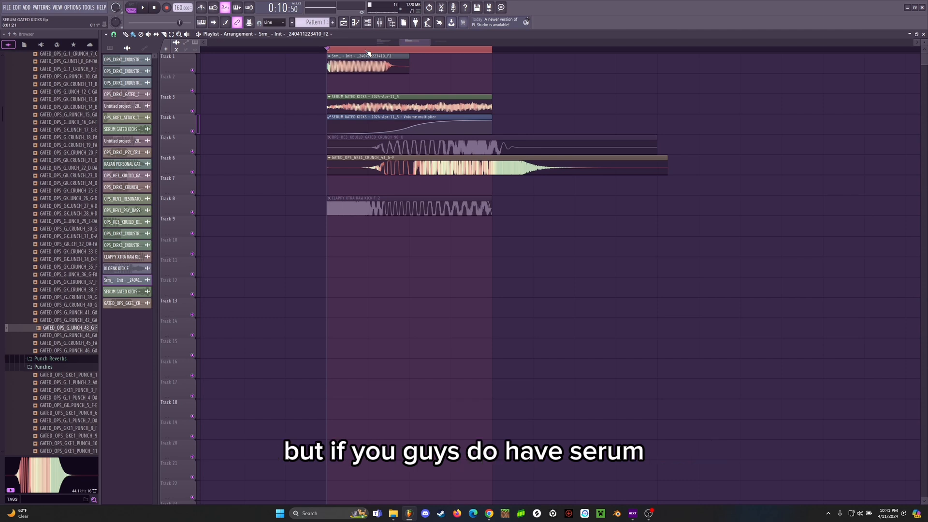
left_click(366, 24)
left_click(438, 55)
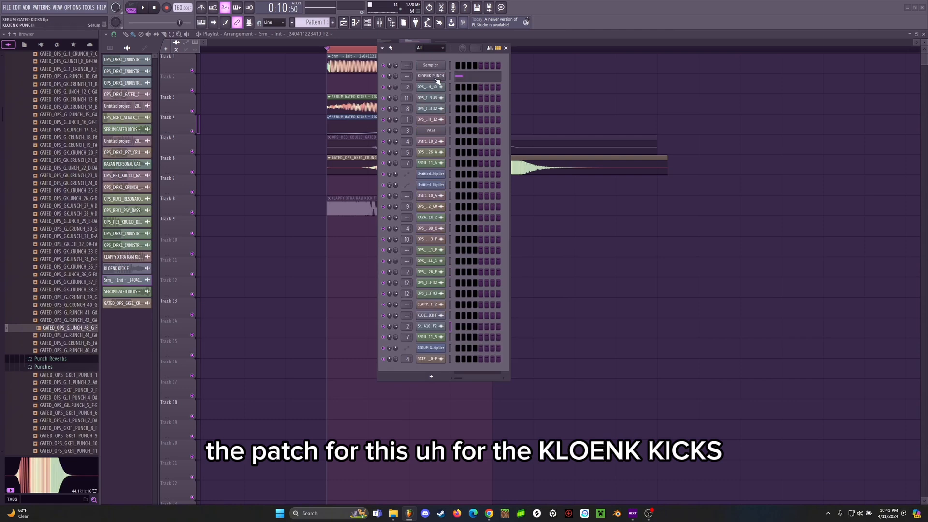
left_click(430, 76)
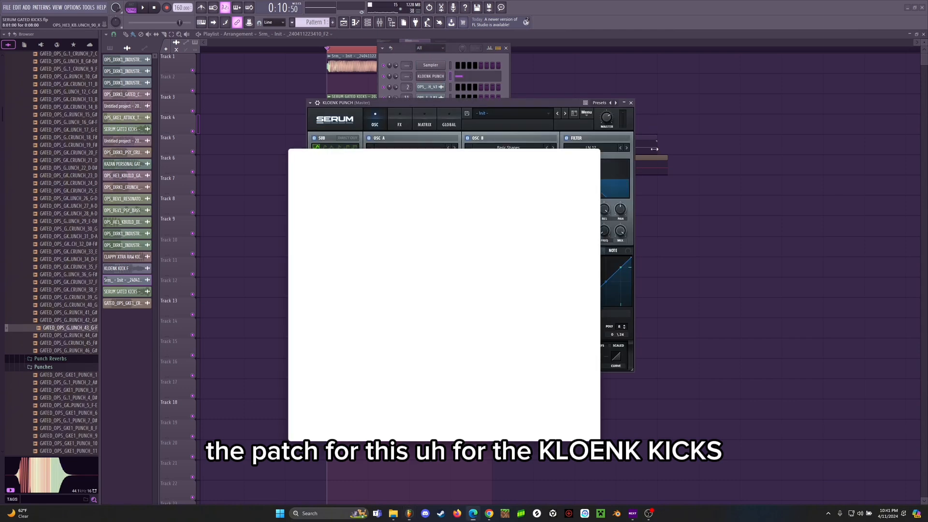
left_click(595, 153)
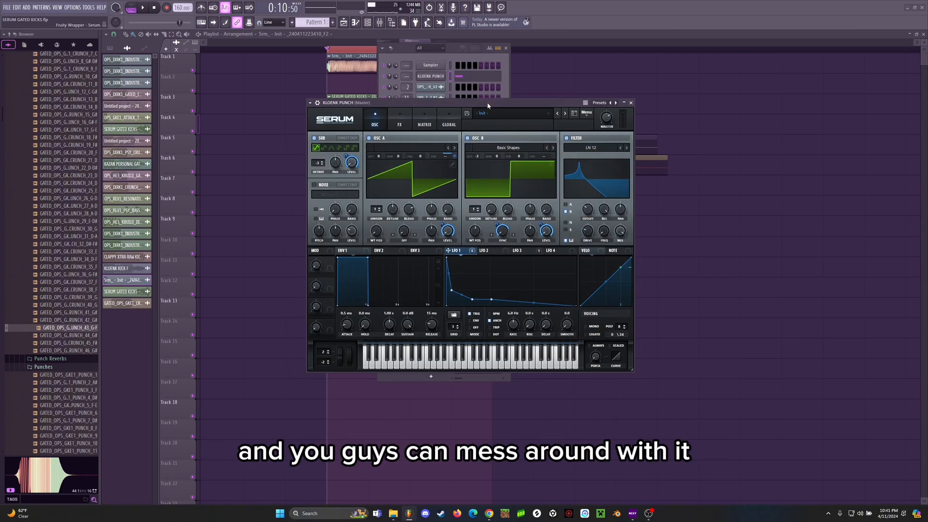
Step: Review the KLOENK PUNCH patch's matrix, effects and oscillator pages in Serum, and reposition the plugin window over the playlist
mouse_move(486, 106)
left_mouse_down()
mouse_move(464, 111)
mouse_move(478, 109)
left_mouse_up()
left_click(414, 129)
left_click(390, 129)
left_click(366, 129)
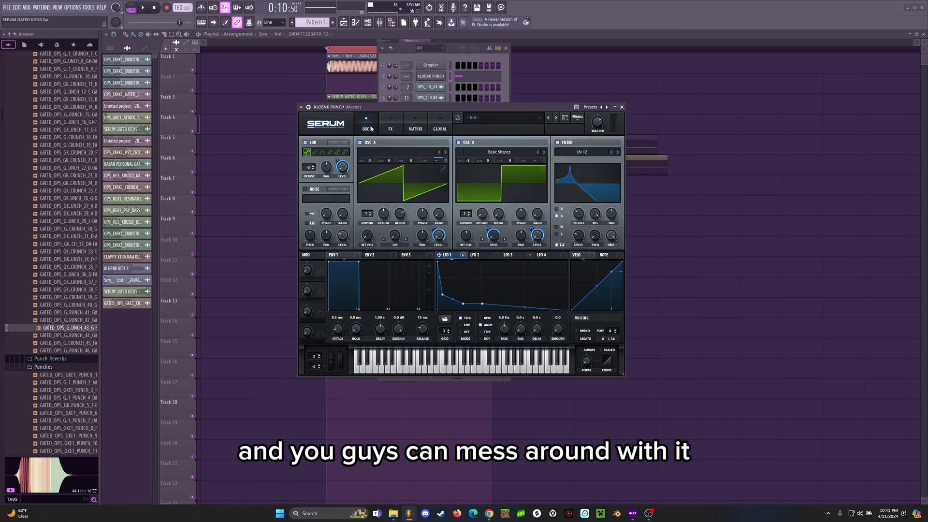
left_click(415, 129)
left_click(366, 129)
left_click_drag(454, 110, 433, 112)
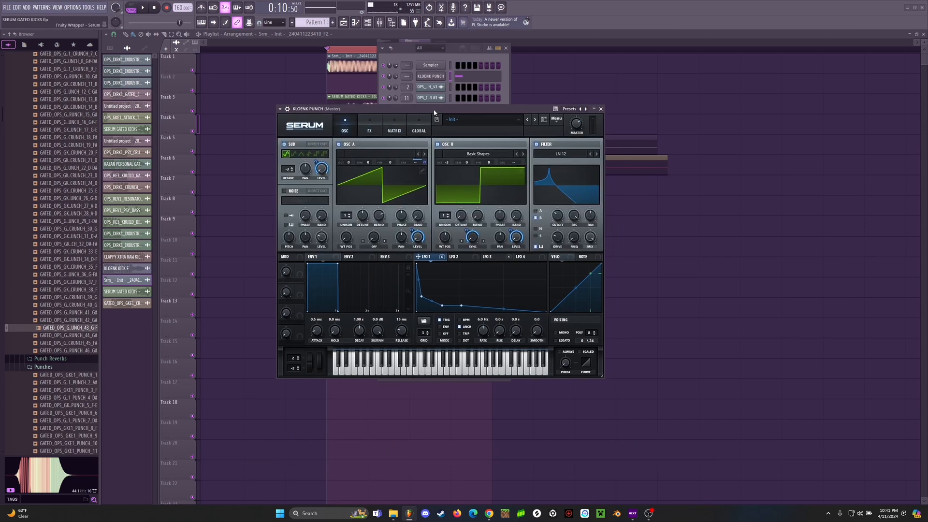
left_click_drag(439, 112, 454, 117)
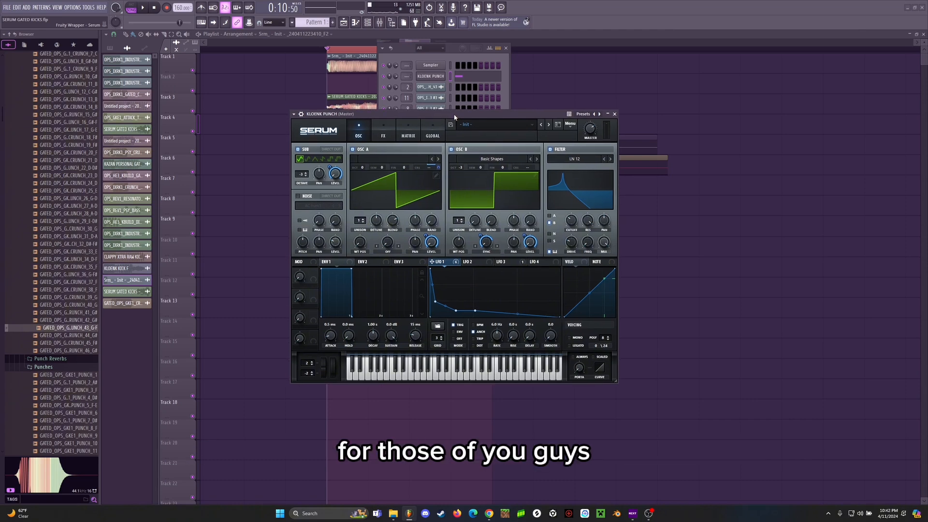